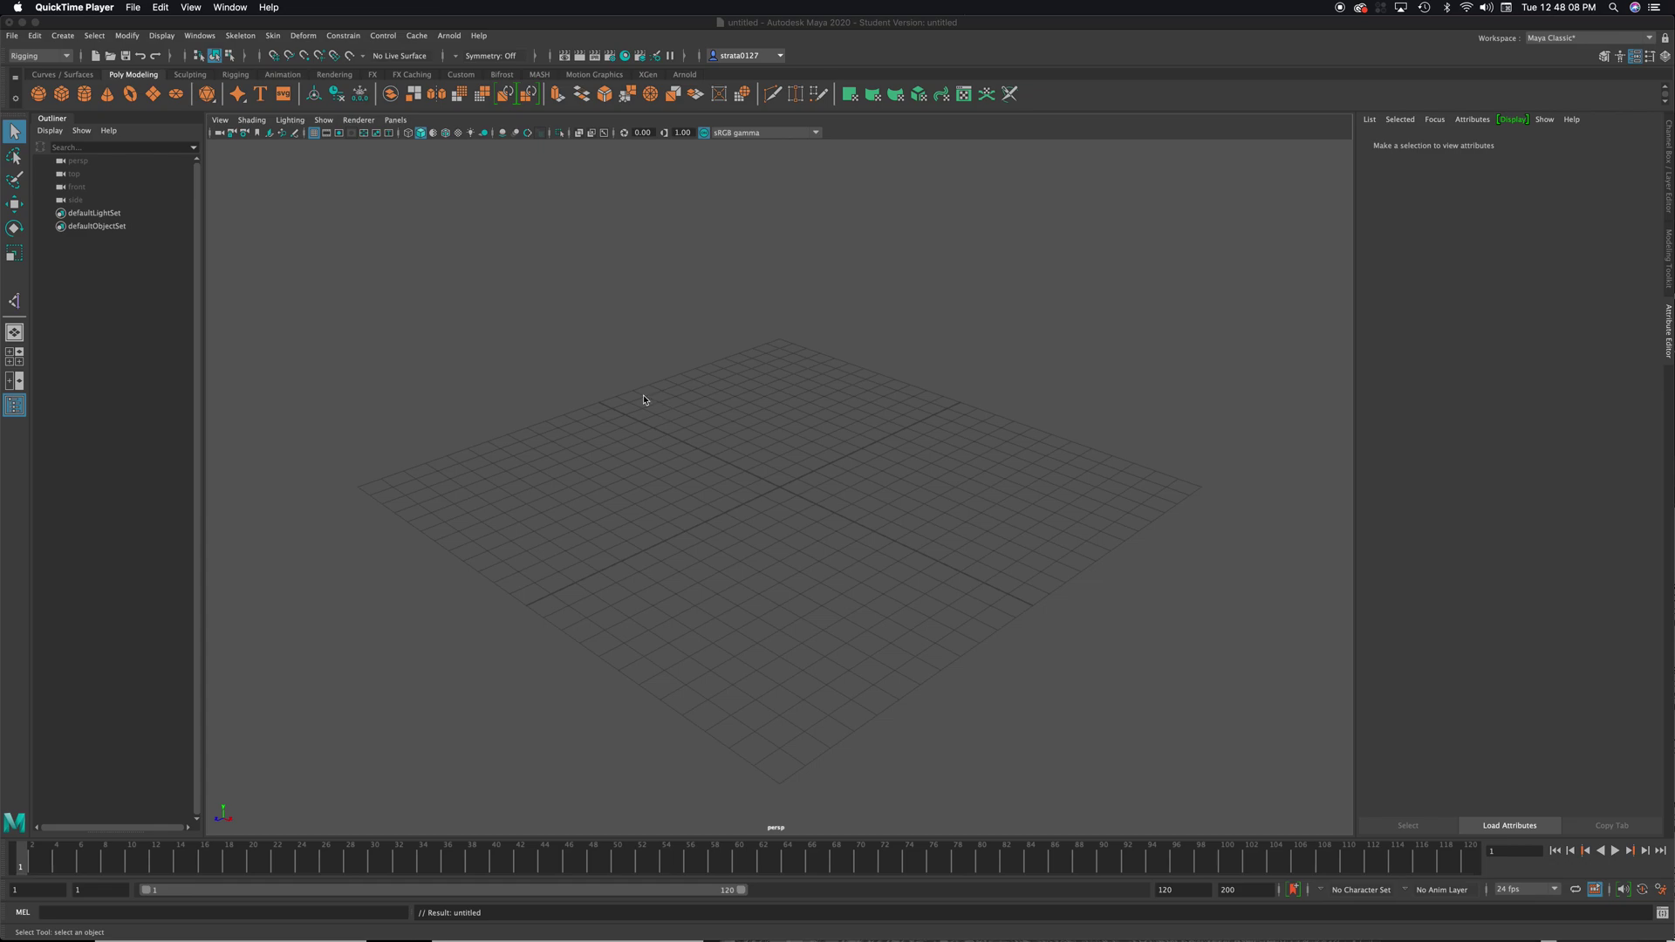
# Activate interactive Polygon Cylinder creation from the Poly Modeling shelf.
pyautogui.click(88, 95)
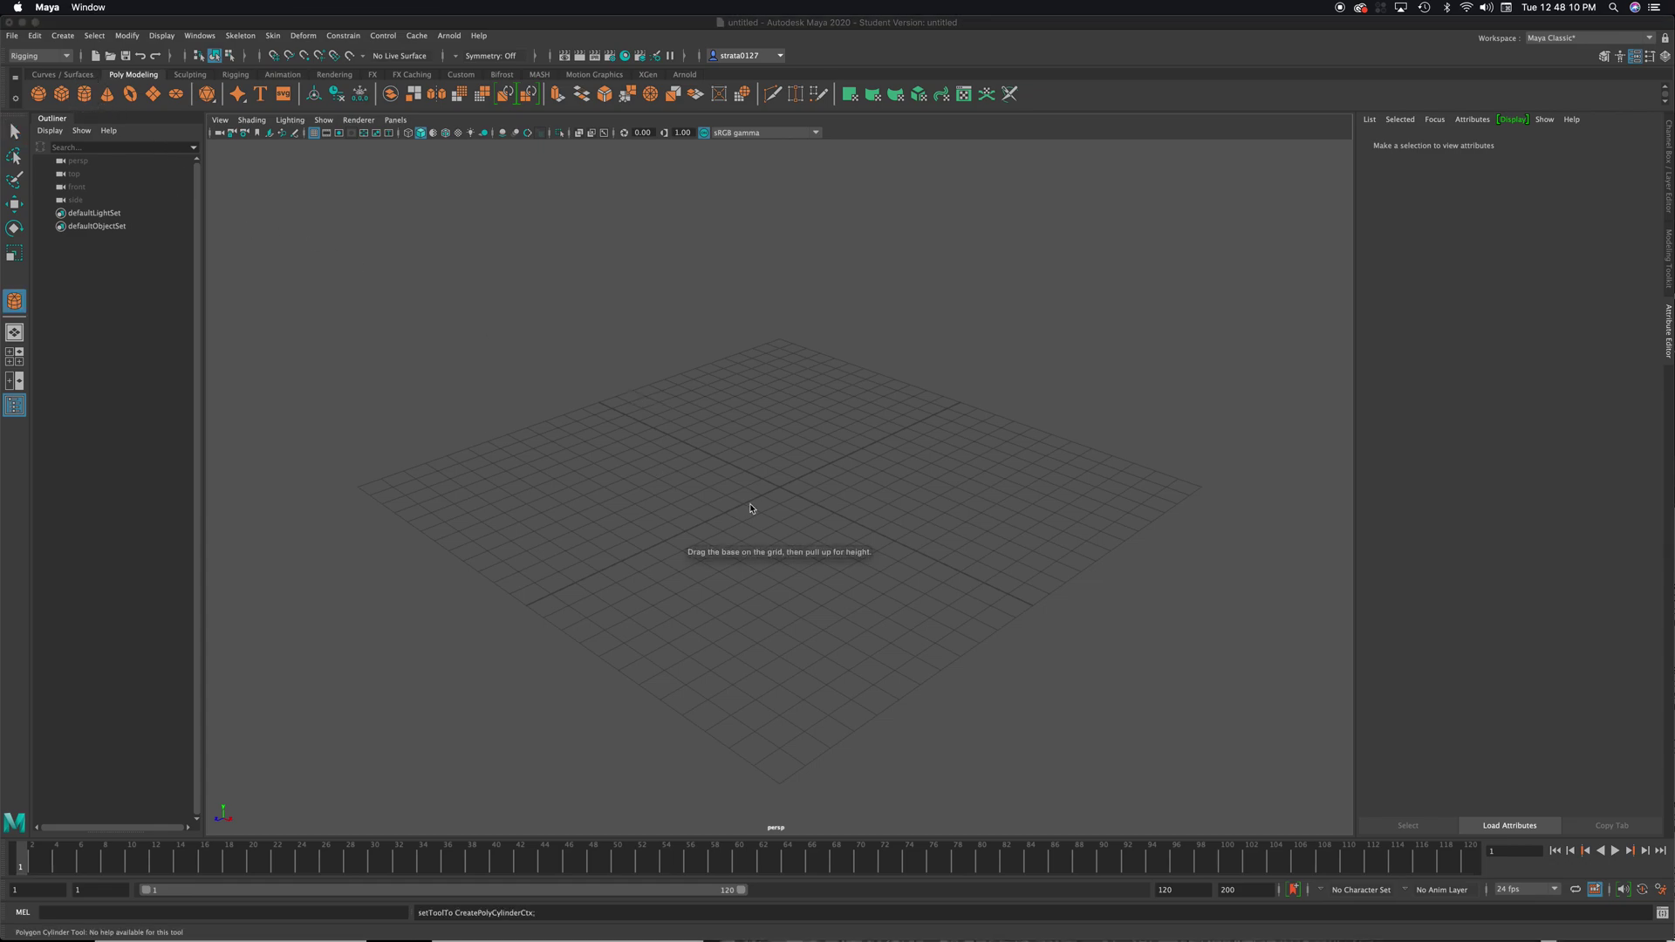
# Drag out a tall cylinder on the grid (radius 2.144, height 13.115) and orbit to inspect it.
pyautogui.keyDown('alt'); pyautogui.moveTo(827, 531); pyautogui.dragTo(823, 315); pyautogui.keyUp('alt')
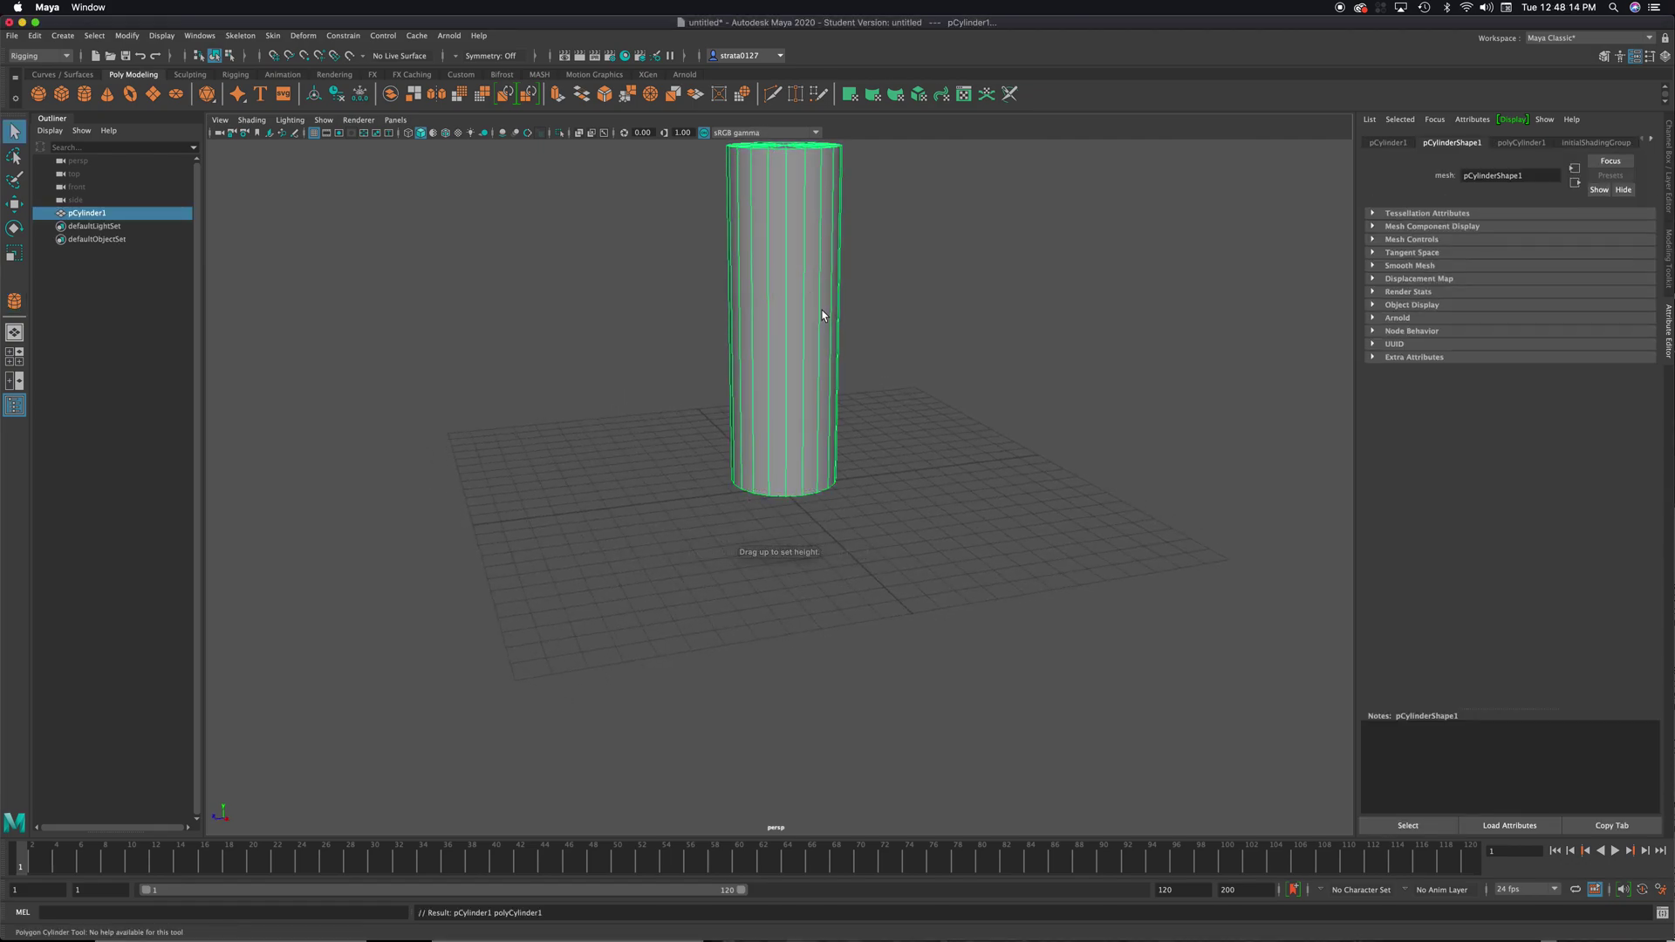
pyautogui.keyDown('alt'); pyautogui.moveTo(822, 316); pyautogui.dragTo(794, 425, button='middle'); pyautogui.keyUp('alt')
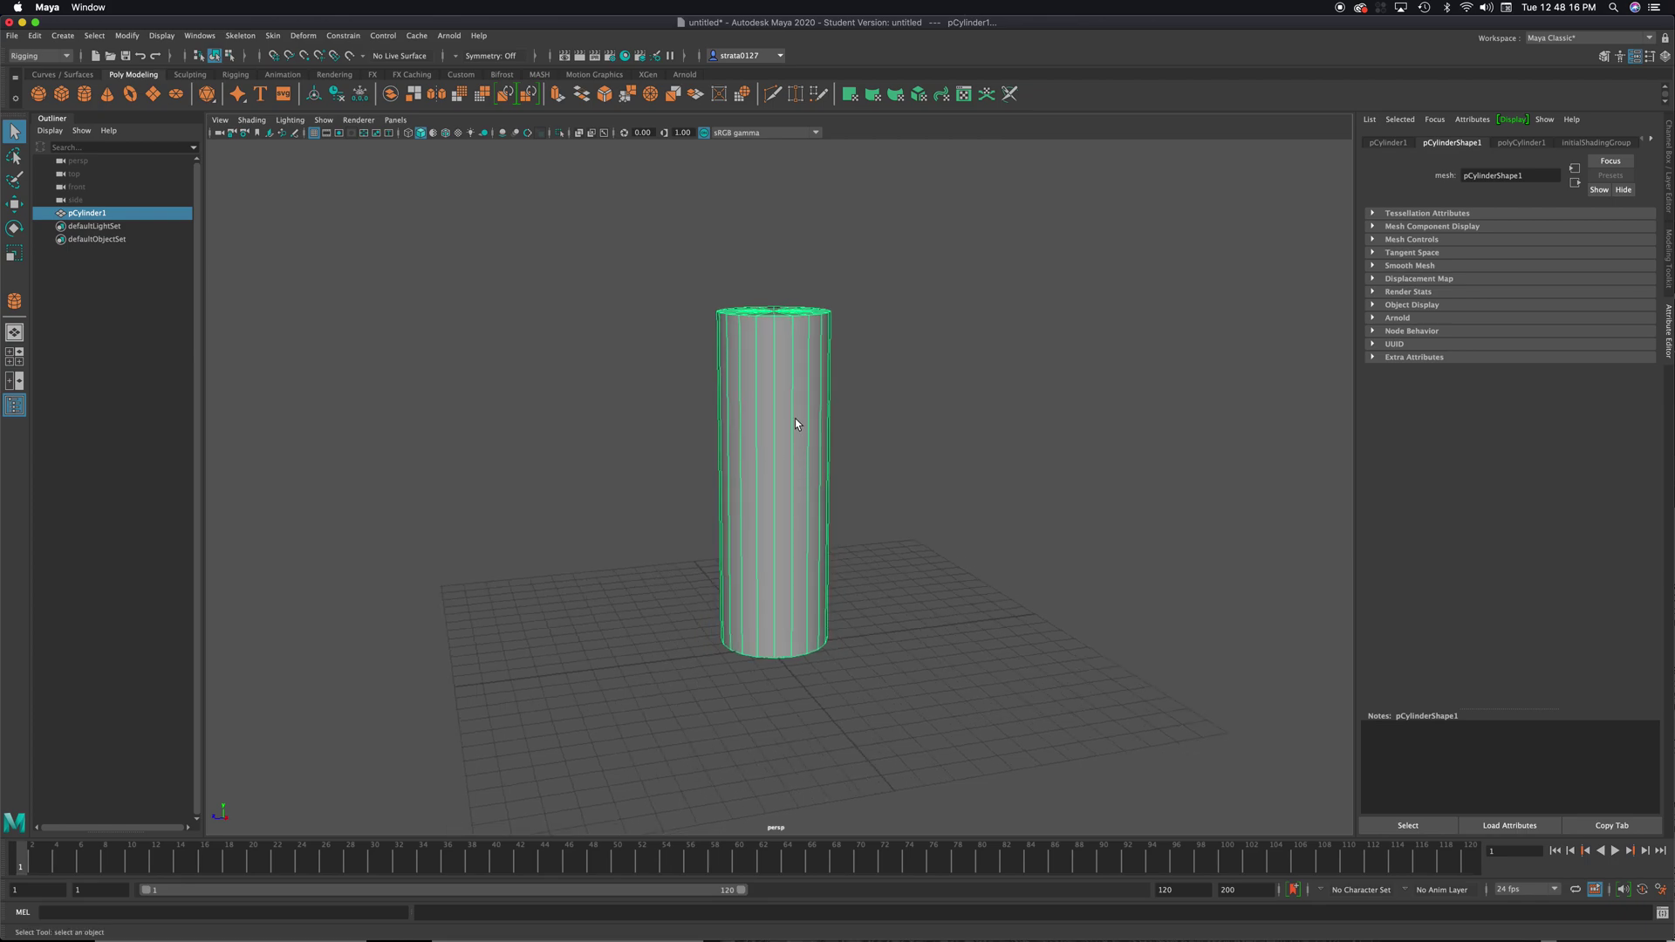
pyautogui.keyDown('alt'); pyautogui.moveTo(797, 485); pyautogui.dragTo(785, 393); pyautogui.keyUp('alt')
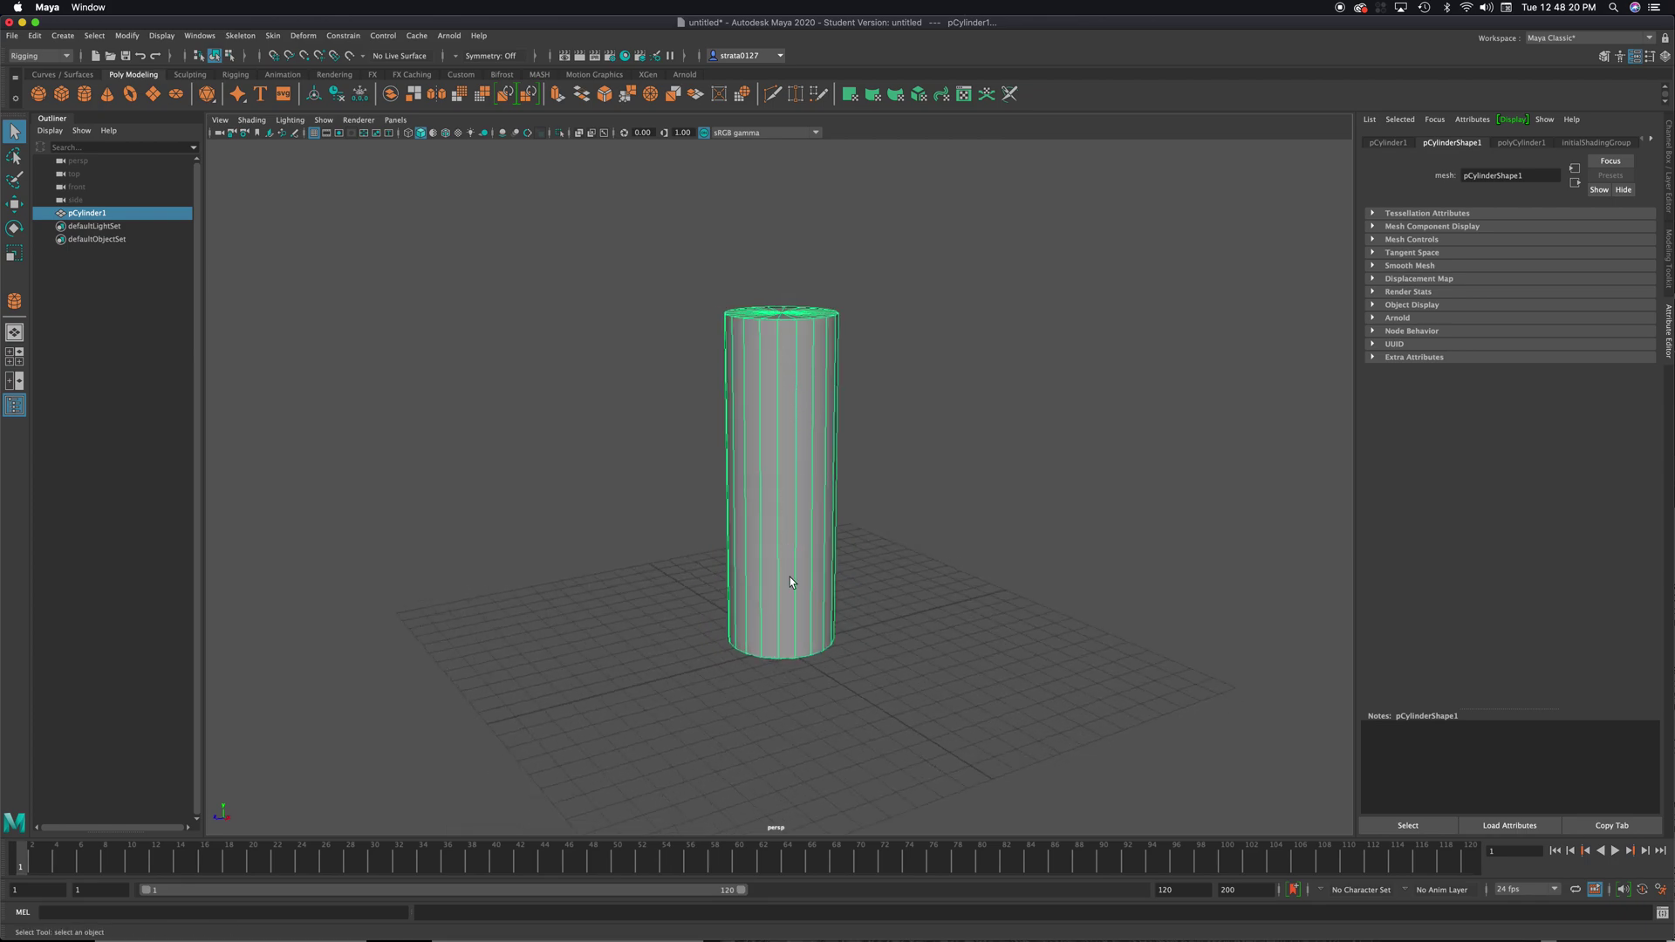
pyautogui.moveTo(794, 597)
pyautogui.keyDown('alt'); pyautogui.mouseDown()
pyautogui.moveTo(786, 580)
pyautogui.moveTo(813, 589)
pyautogui.mouseUp(); pyautogui.keyUp('alt')
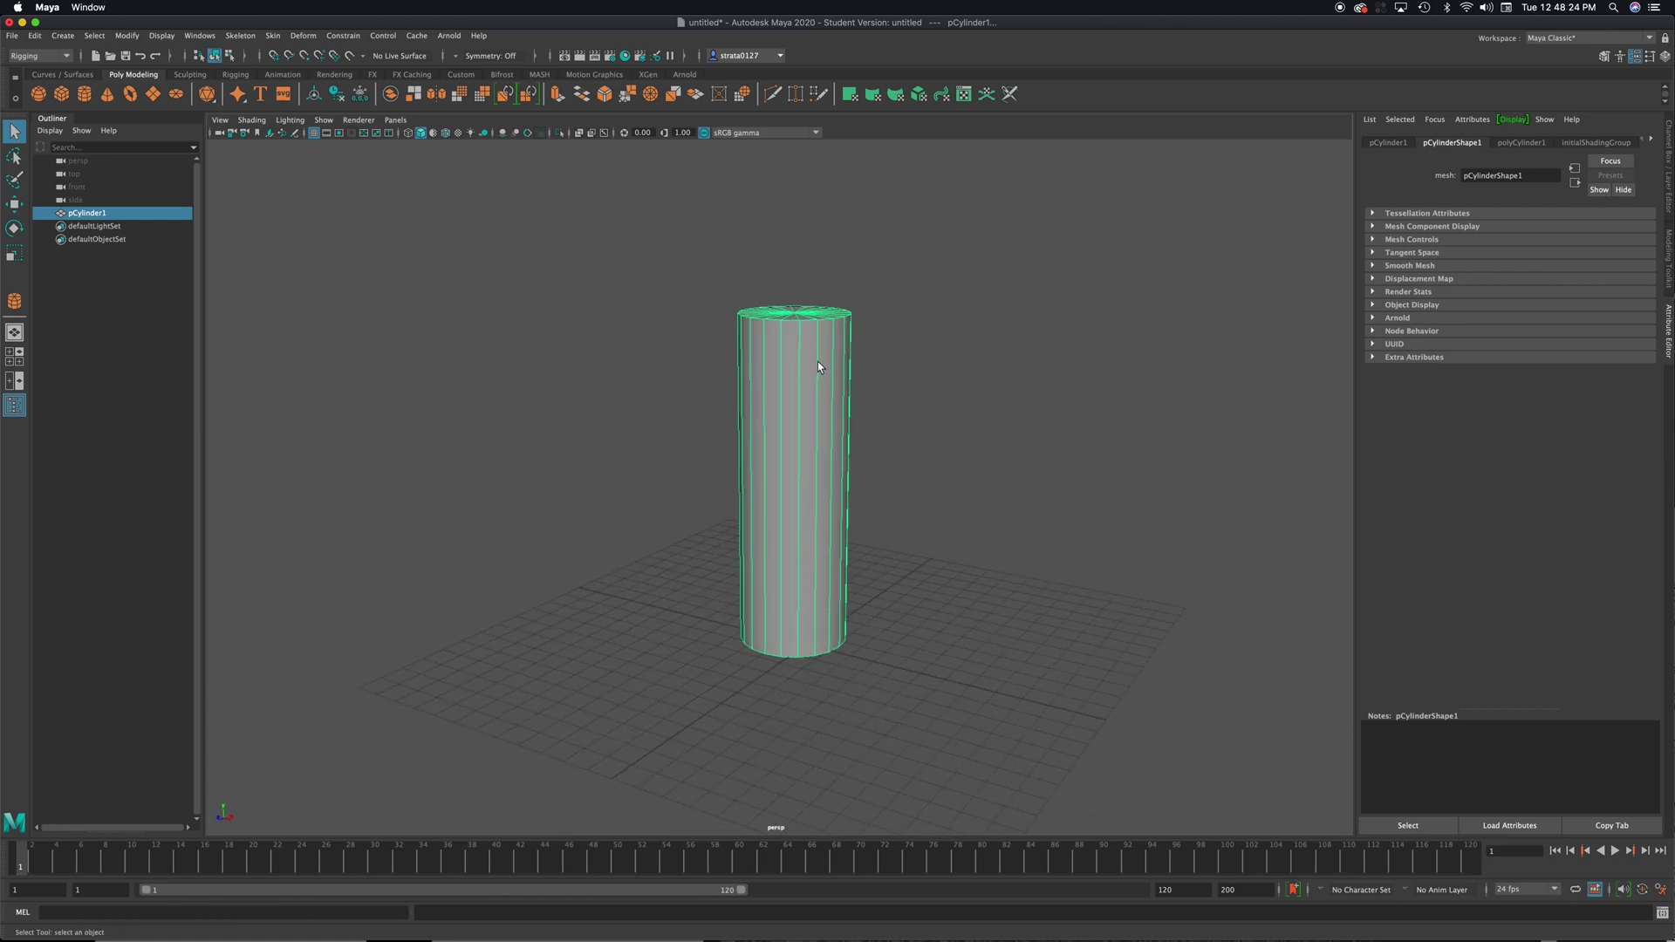
pyautogui.moveTo(819, 366)
pyautogui.keyDown('alt'); pyautogui.mouseDown()
pyautogui.moveTo(841, 363)
pyautogui.moveTo(815, 340)
pyautogui.mouseUp(); pyautogui.keyUp('alt')
pyautogui.keyDown('alt'); pyautogui.moveTo(809, 598); pyautogui.dragTo(912, 515); pyautogui.keyUp('alt')
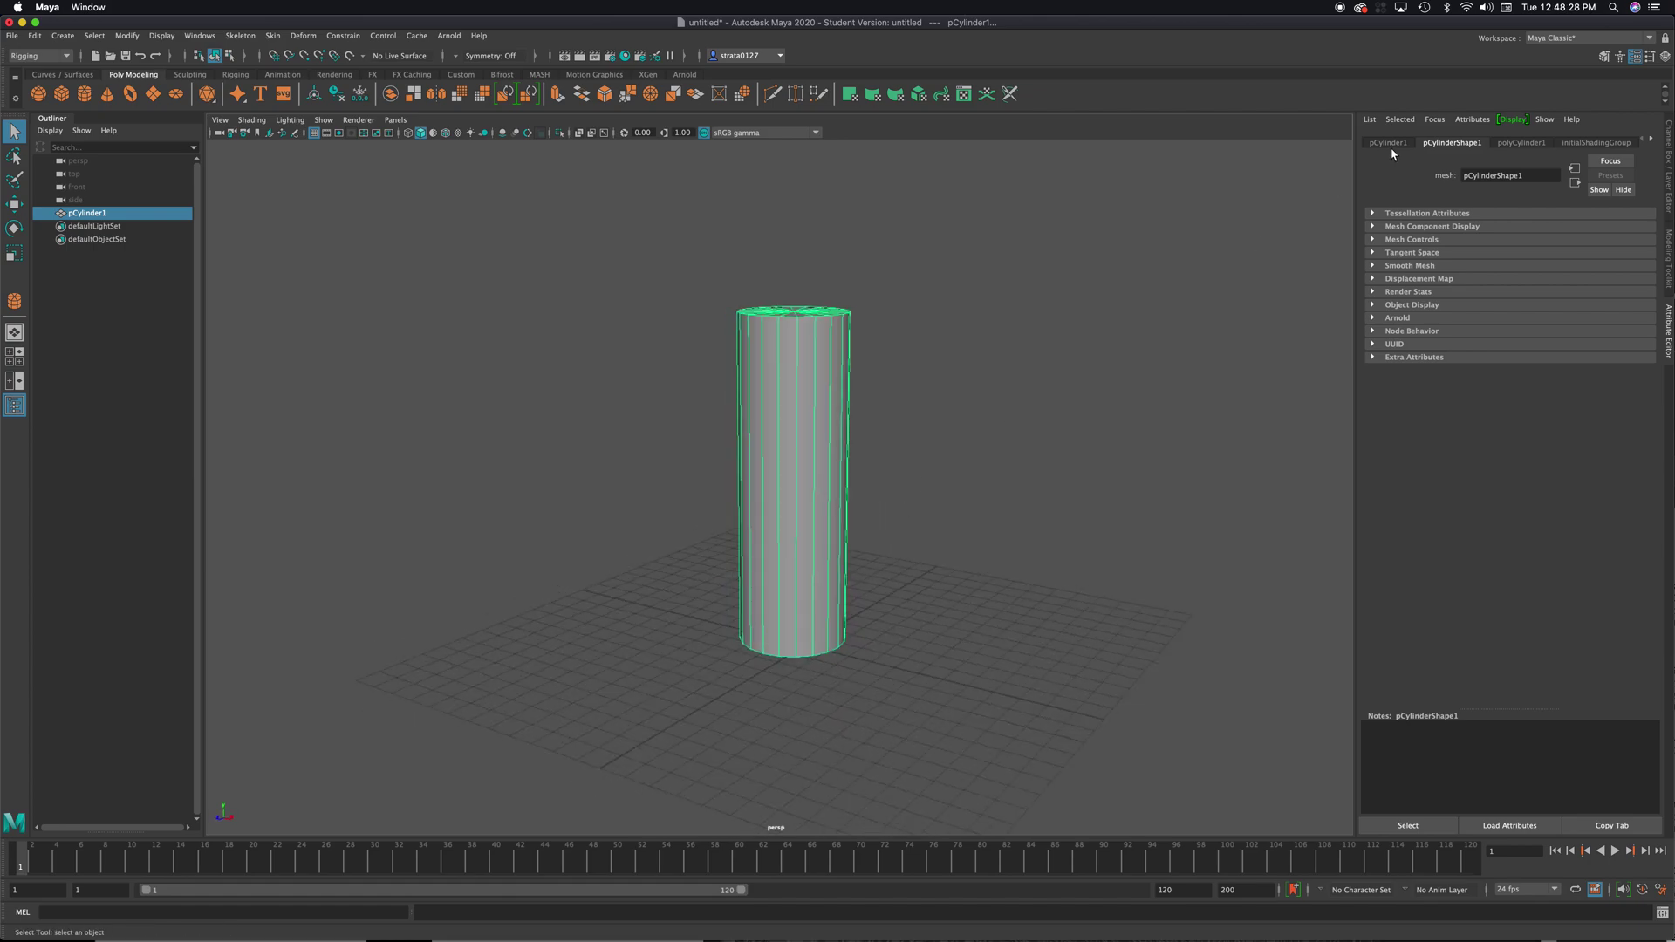
pyautogui.click(1520, 142)
# Set polyCylinder1 Subdivisions Height to 20, enable Round Cap, and set Subdivisions Caps to 7.
pyautogui.moveTo(1522, 272); pyautogui.dragTo(1568, 276)
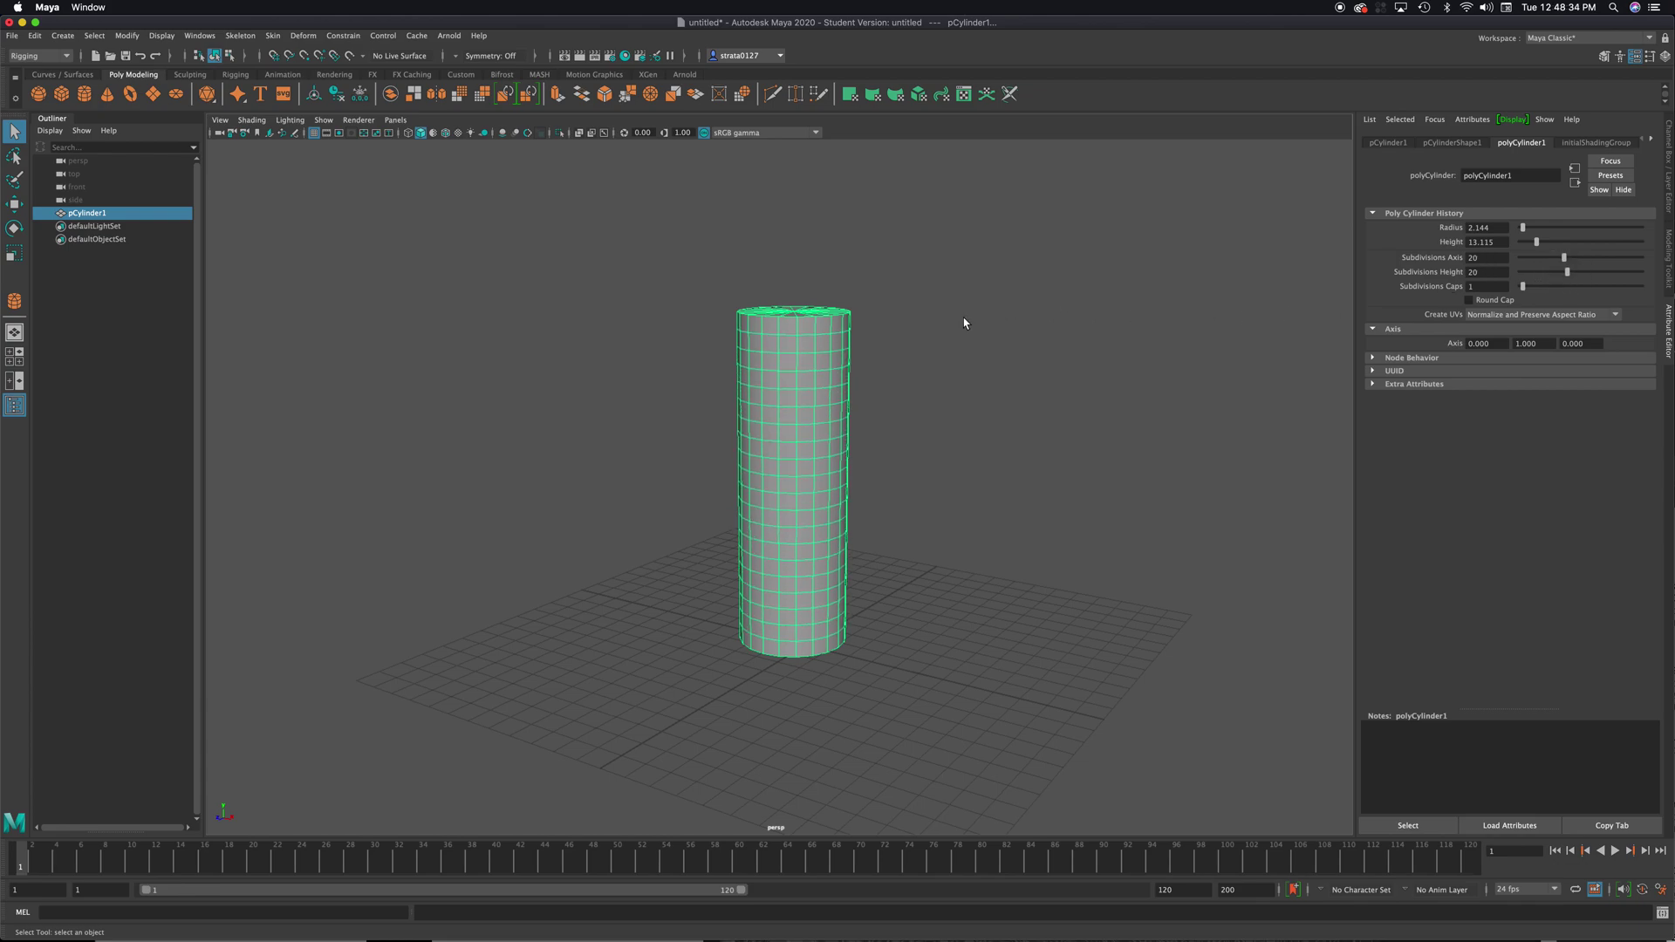
pyautogui.moveTo(965, 322)
pyautogui.keyDown('alt'); pyautogui.mouseDown()
pyautogui.moveTo(998, 322)
pyautogui.moveTo(958, 336)
pyautogui.mouseUp(); pyautogui.keyUp('alt')
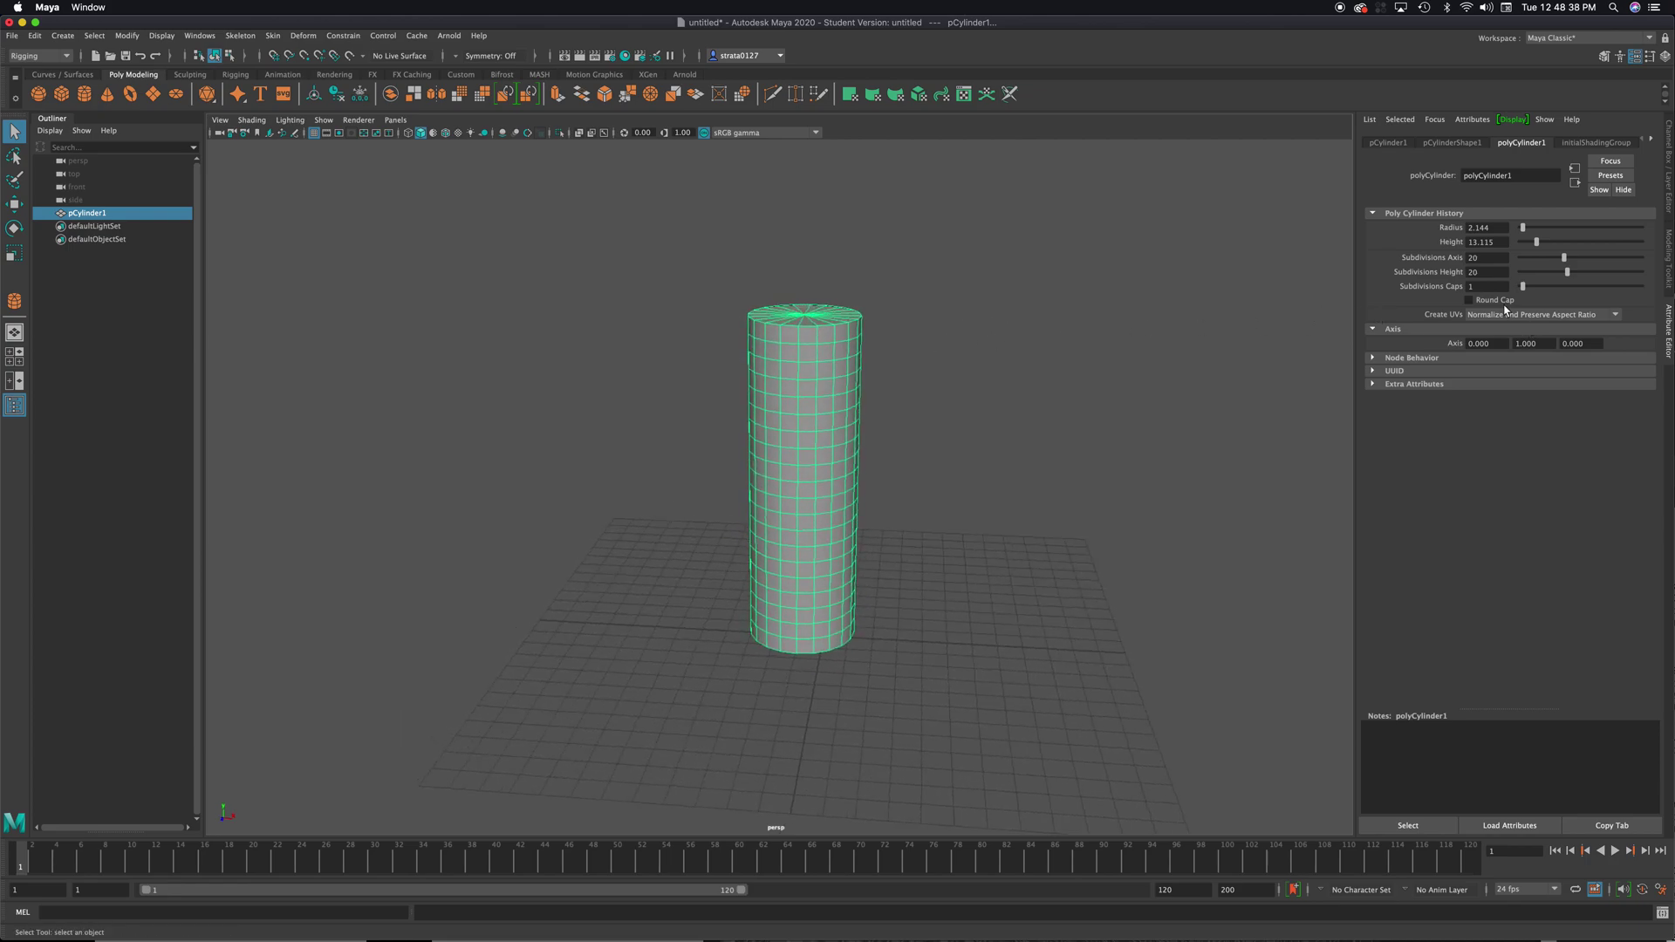
pyautogui.click(1469, 300)
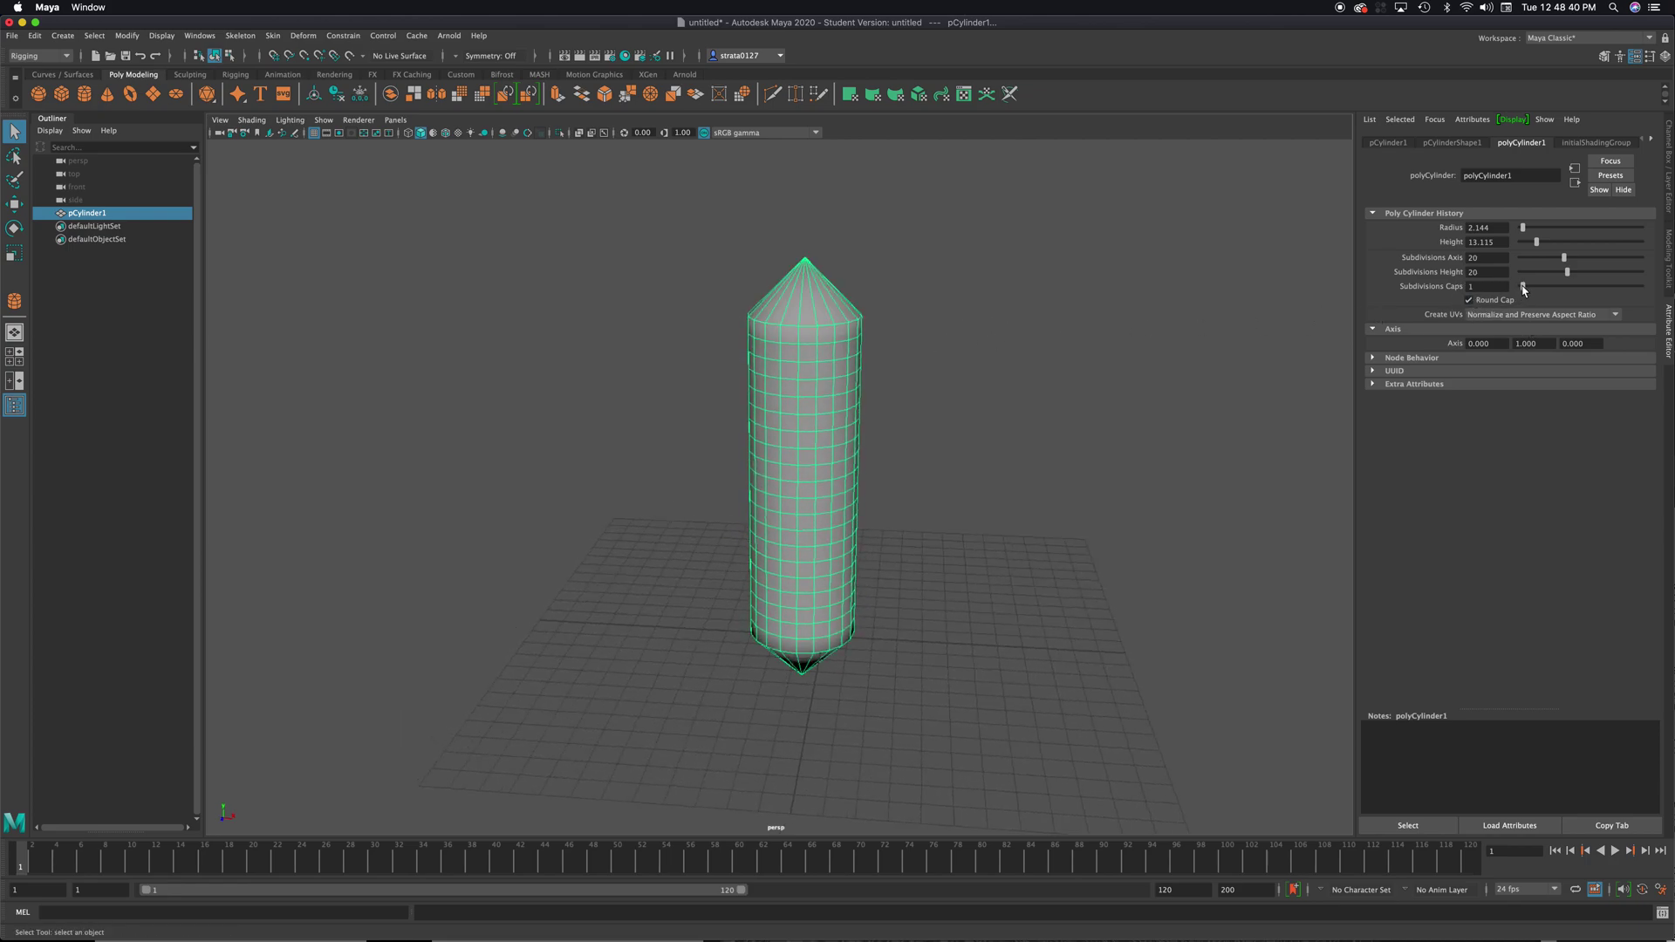
pyautogui.moveTo(1524, 287); pyautogui.dragTo(1537, 287)
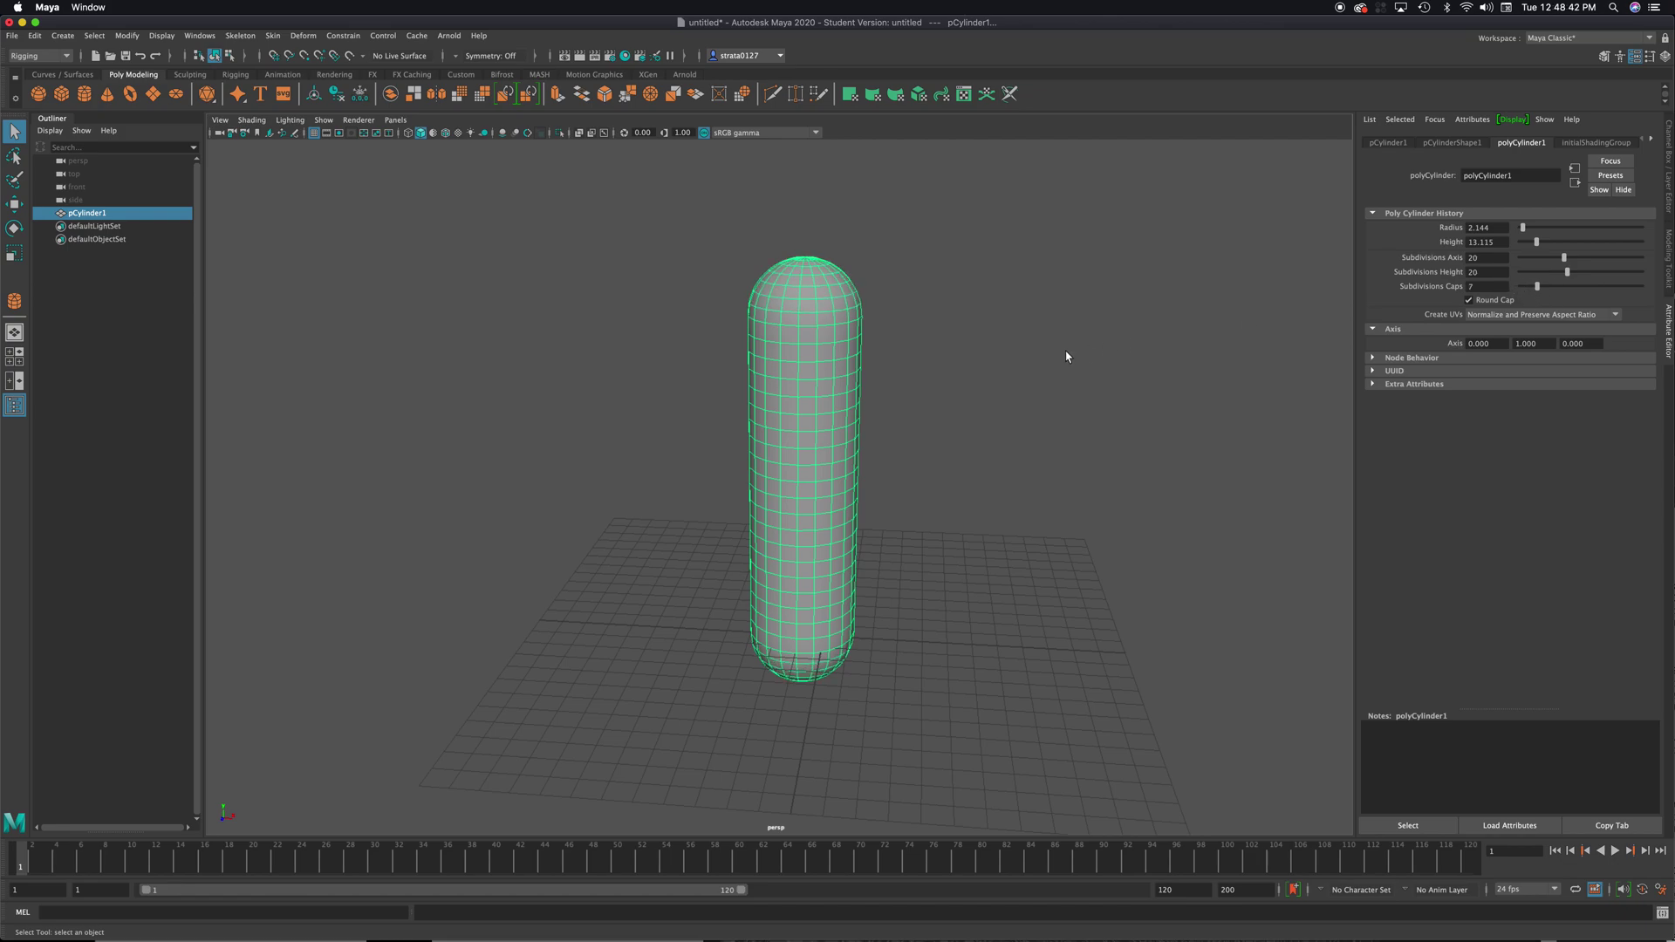
pyautogui.keyDown('alt'); pyautogui.moveTo(945, 387); pyautogui.dragTo(908, 374); pyautogui.keyUp('alt')
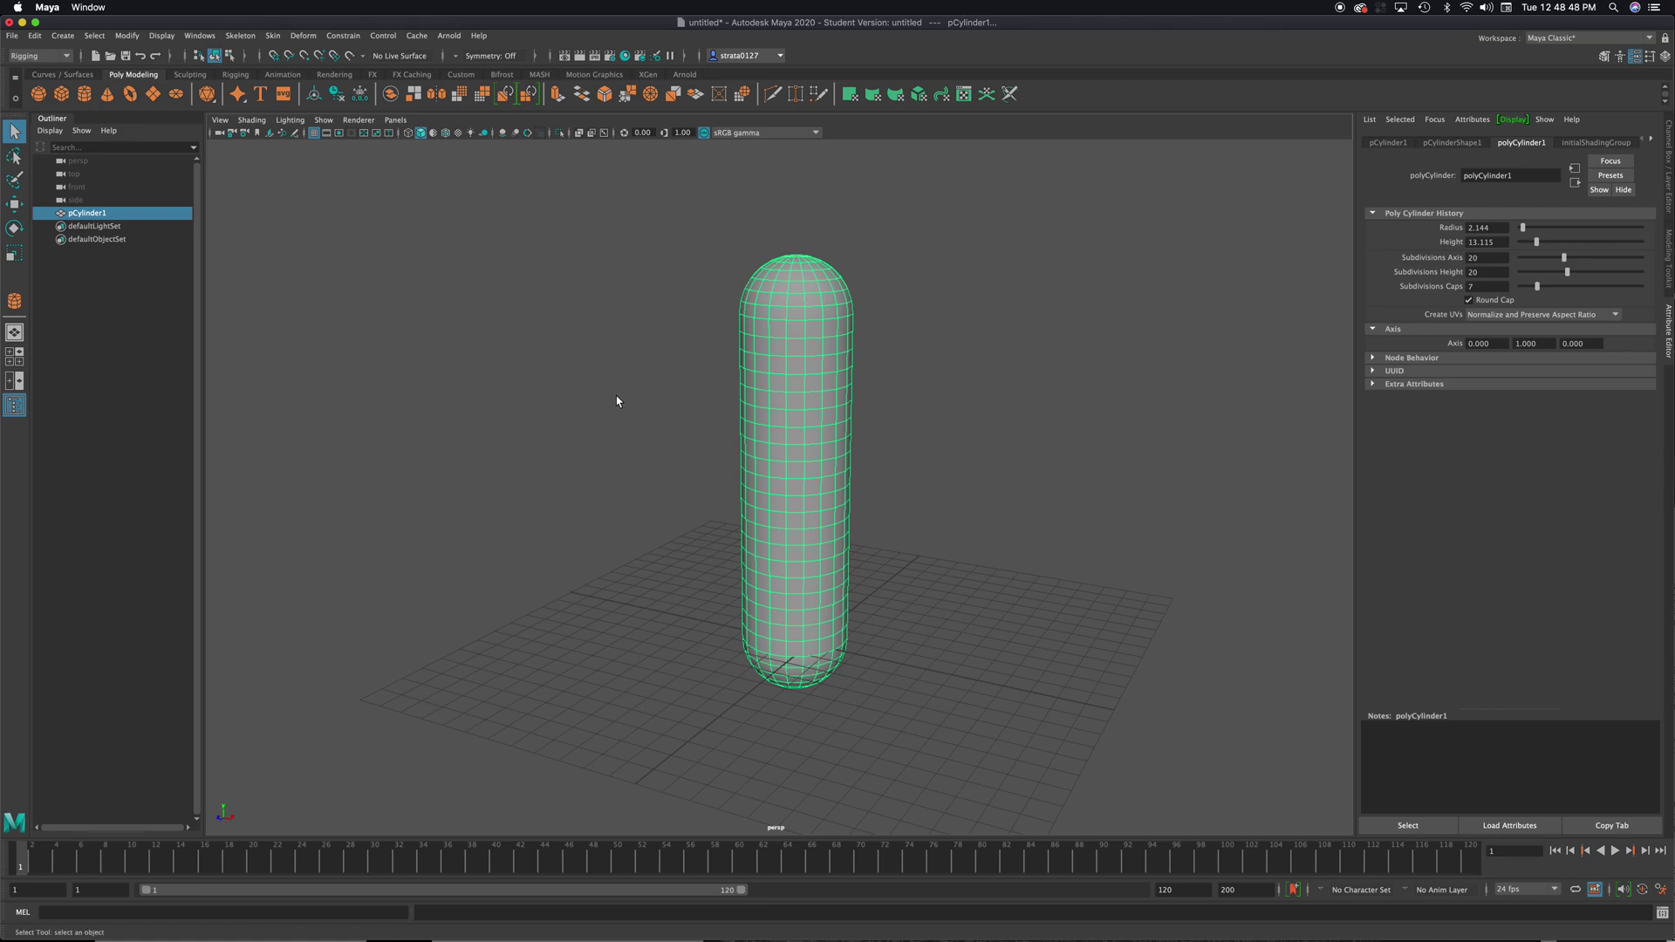
# Hide the Outliner, switch to the Rigging menu set, and start Skeleton > Create Joints.
pyautogui.click(41, 57)
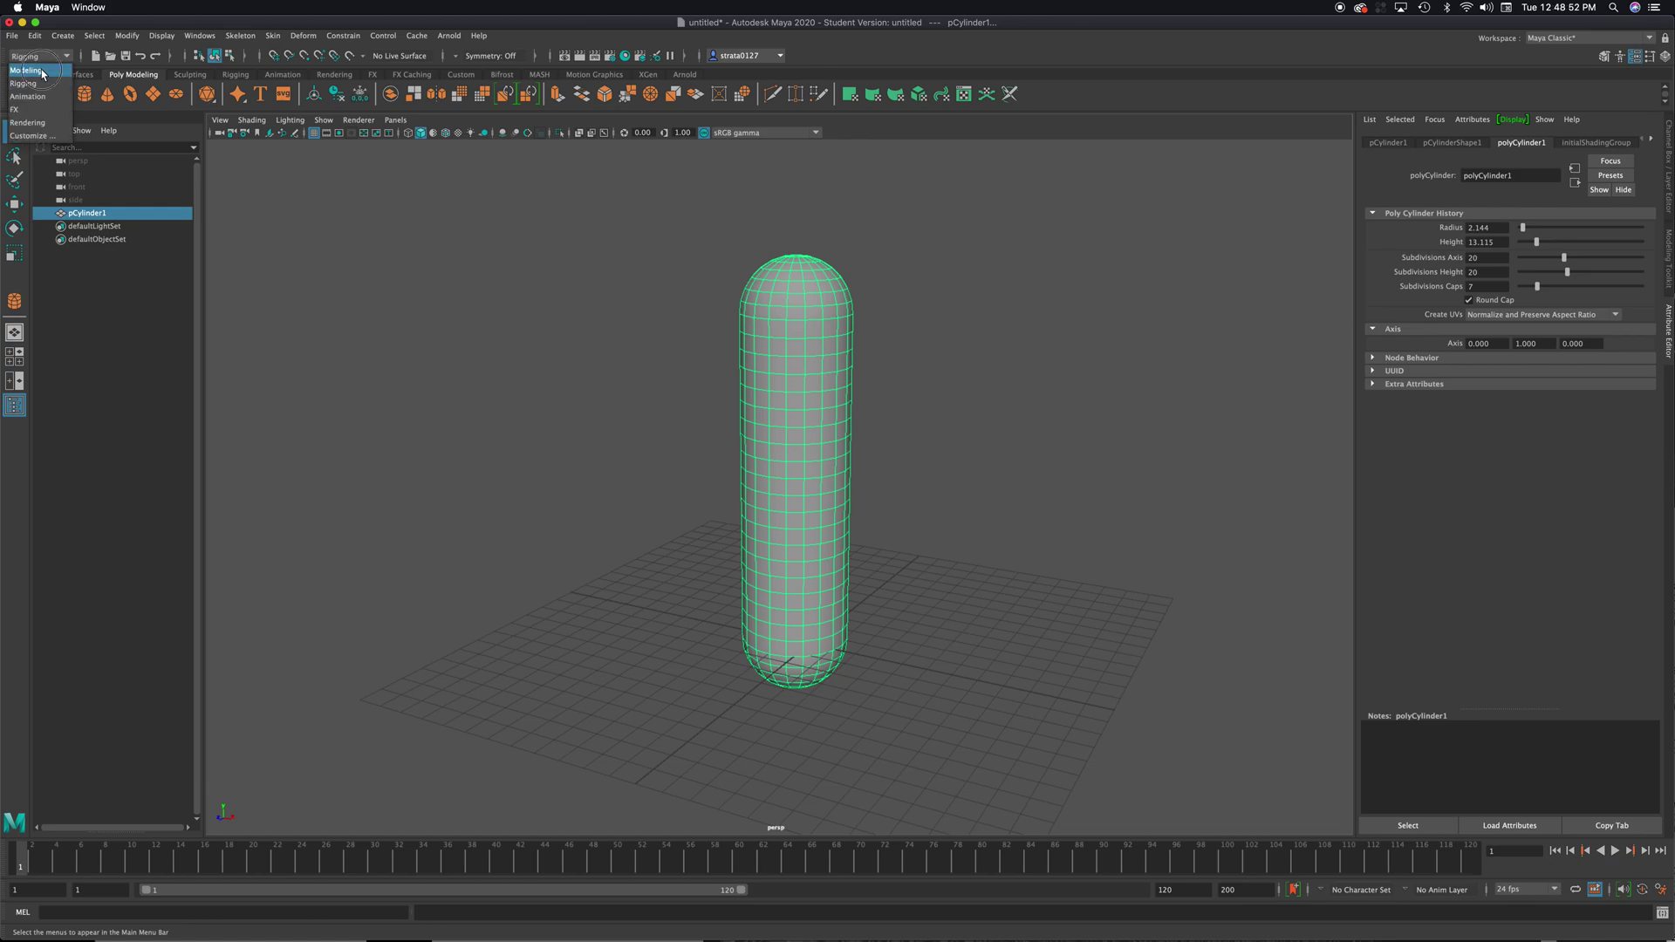
pyautogui.click(40, 70)
pyautogui.click(53, 57)
pyautogui.click(52, 70)
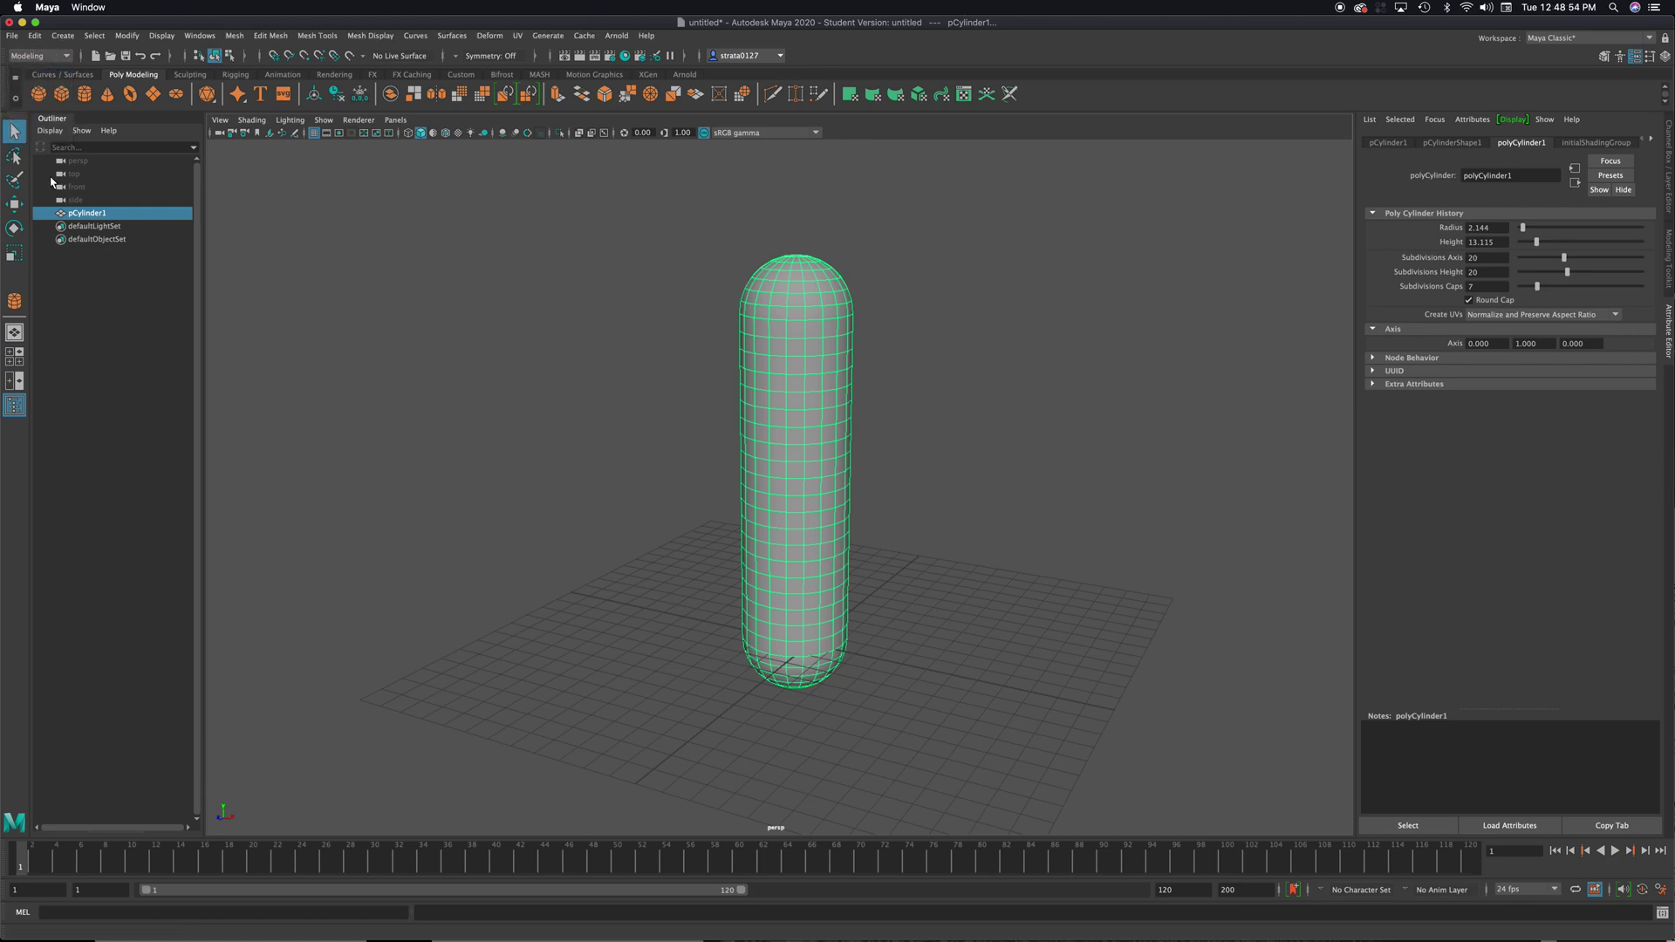
pyautogui.click(14, 407)
pyautogui.click(39, 57)
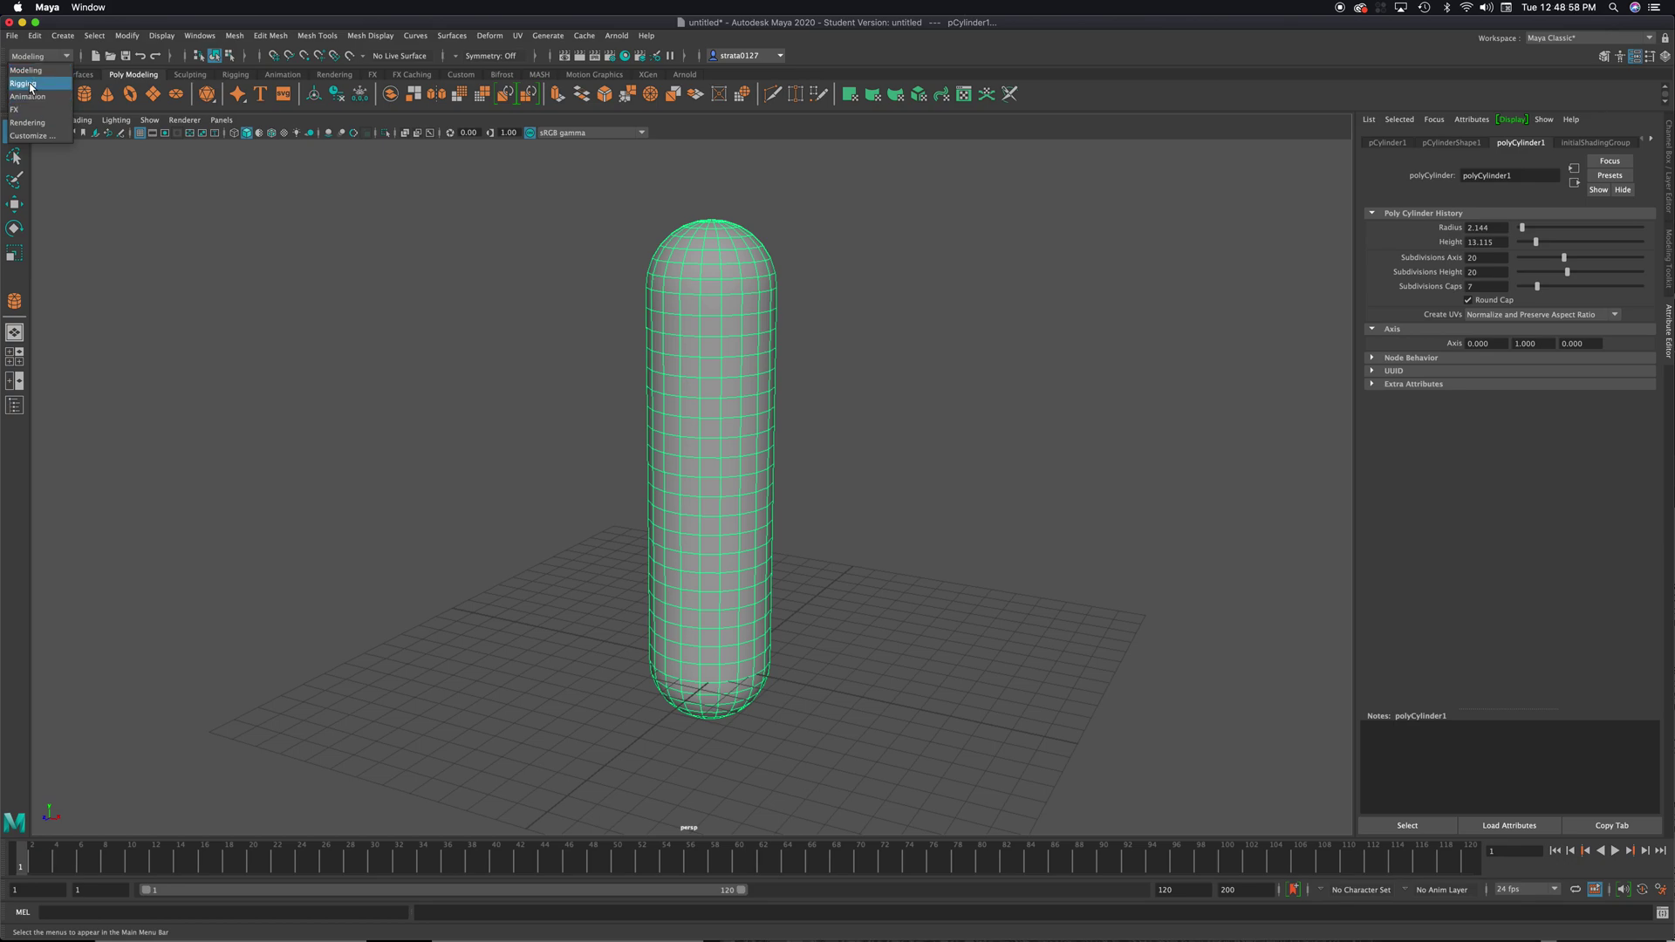
pyautogui.click(27, 83)
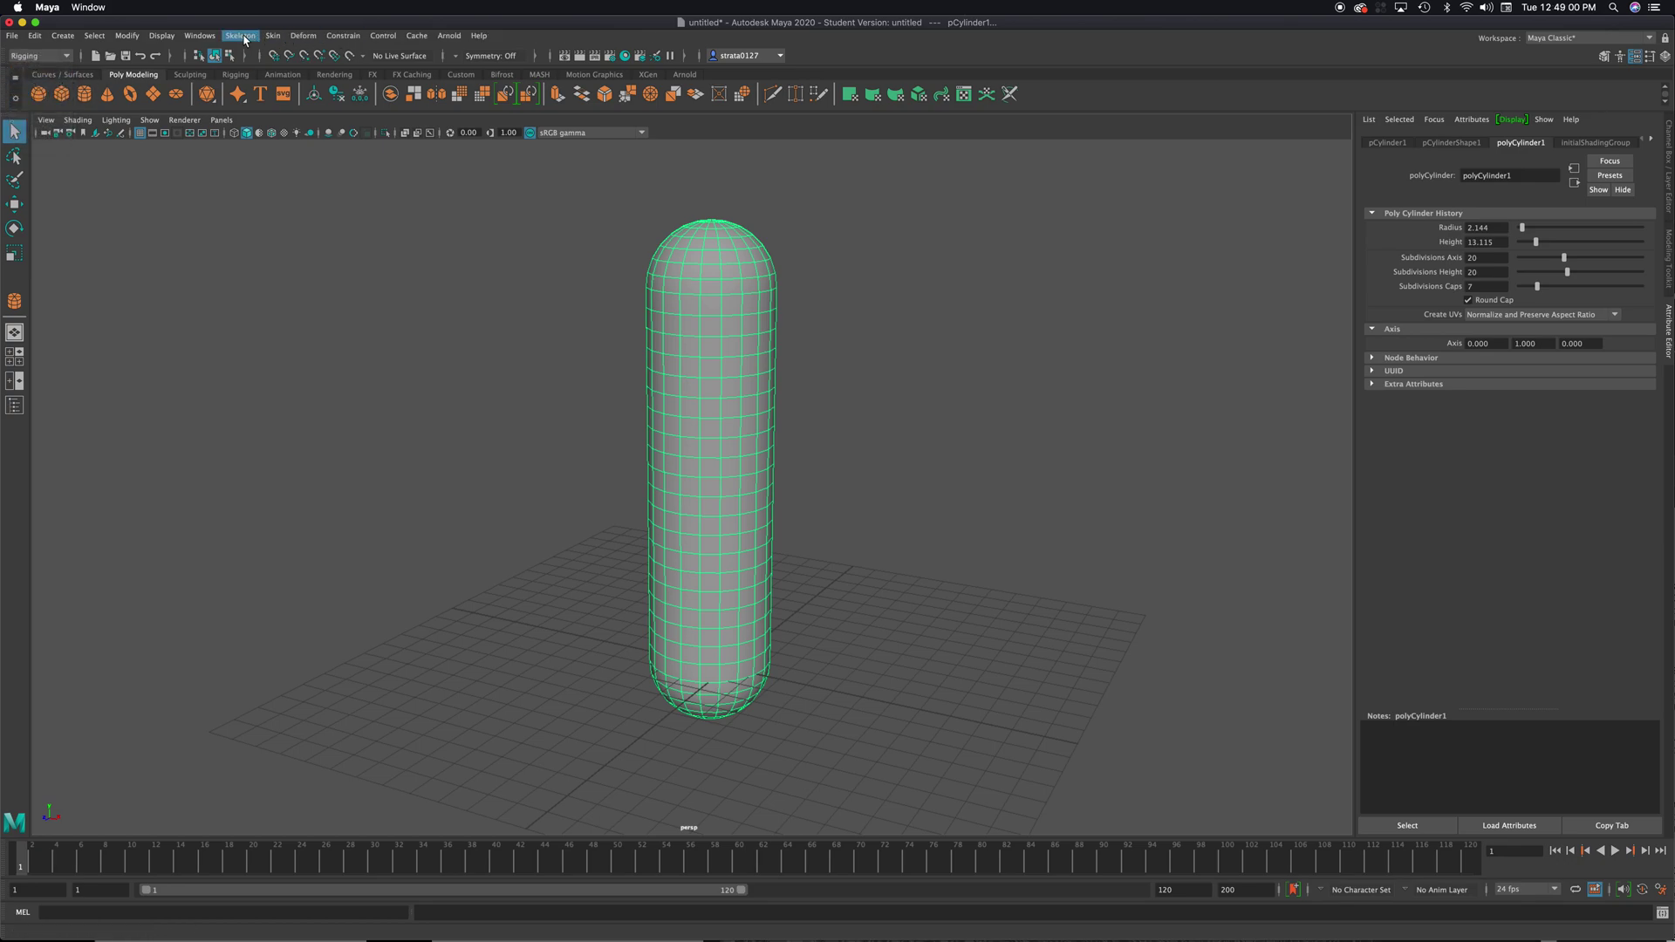
pyautogui.click(245, 39)
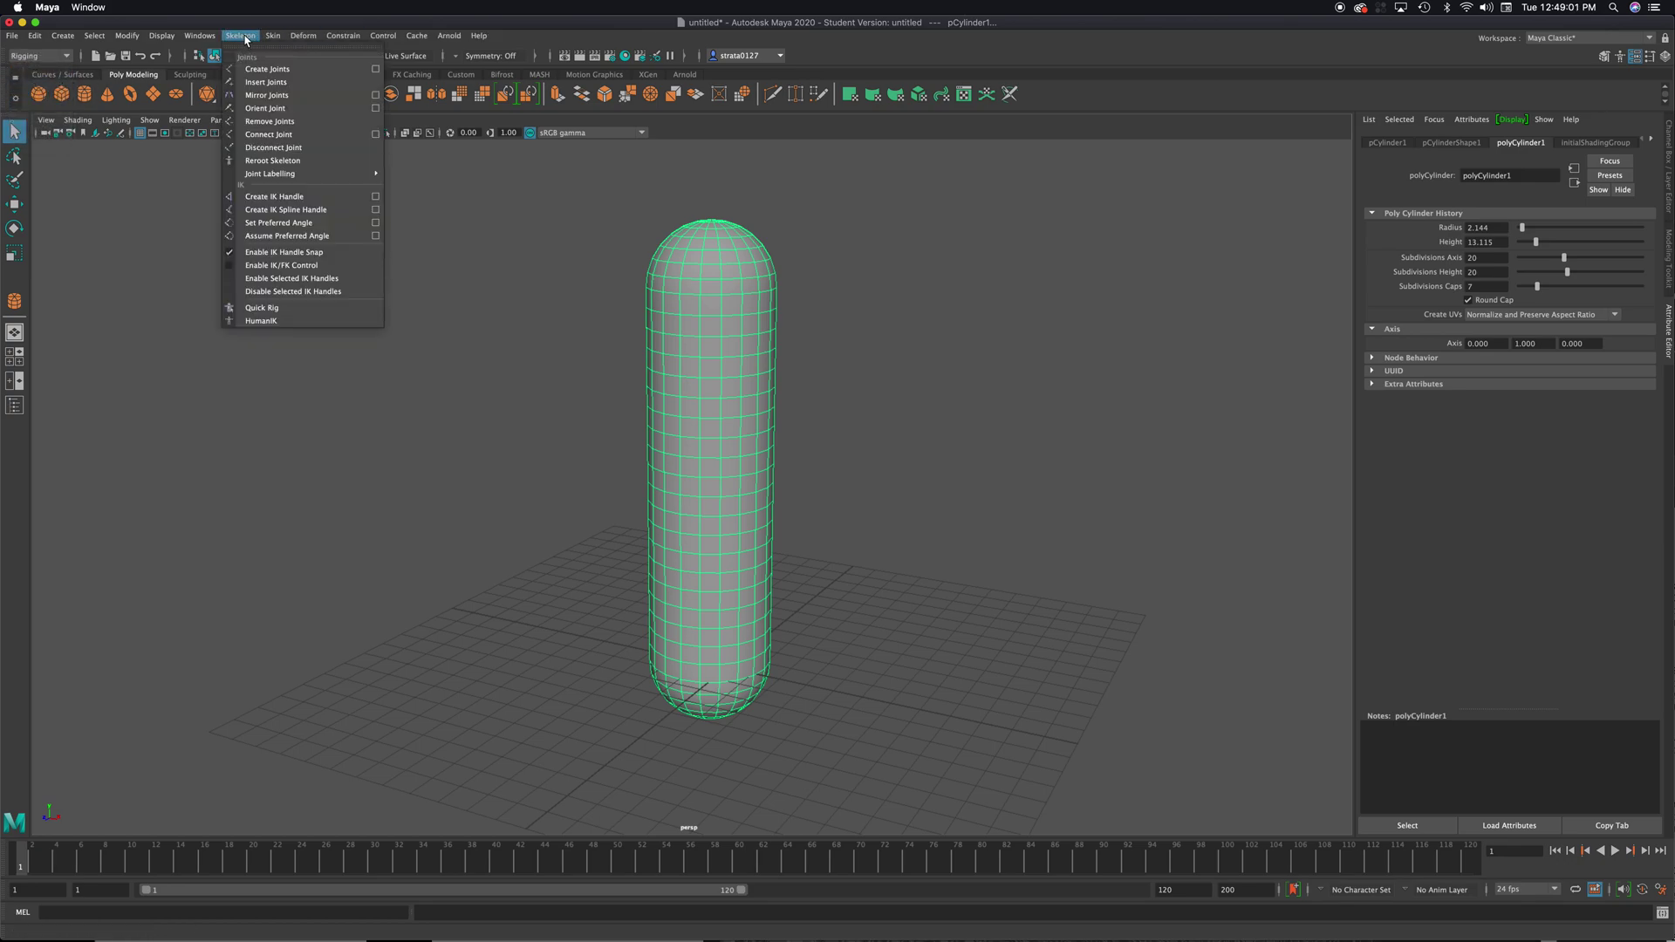
pyautogui.click(276, 72)
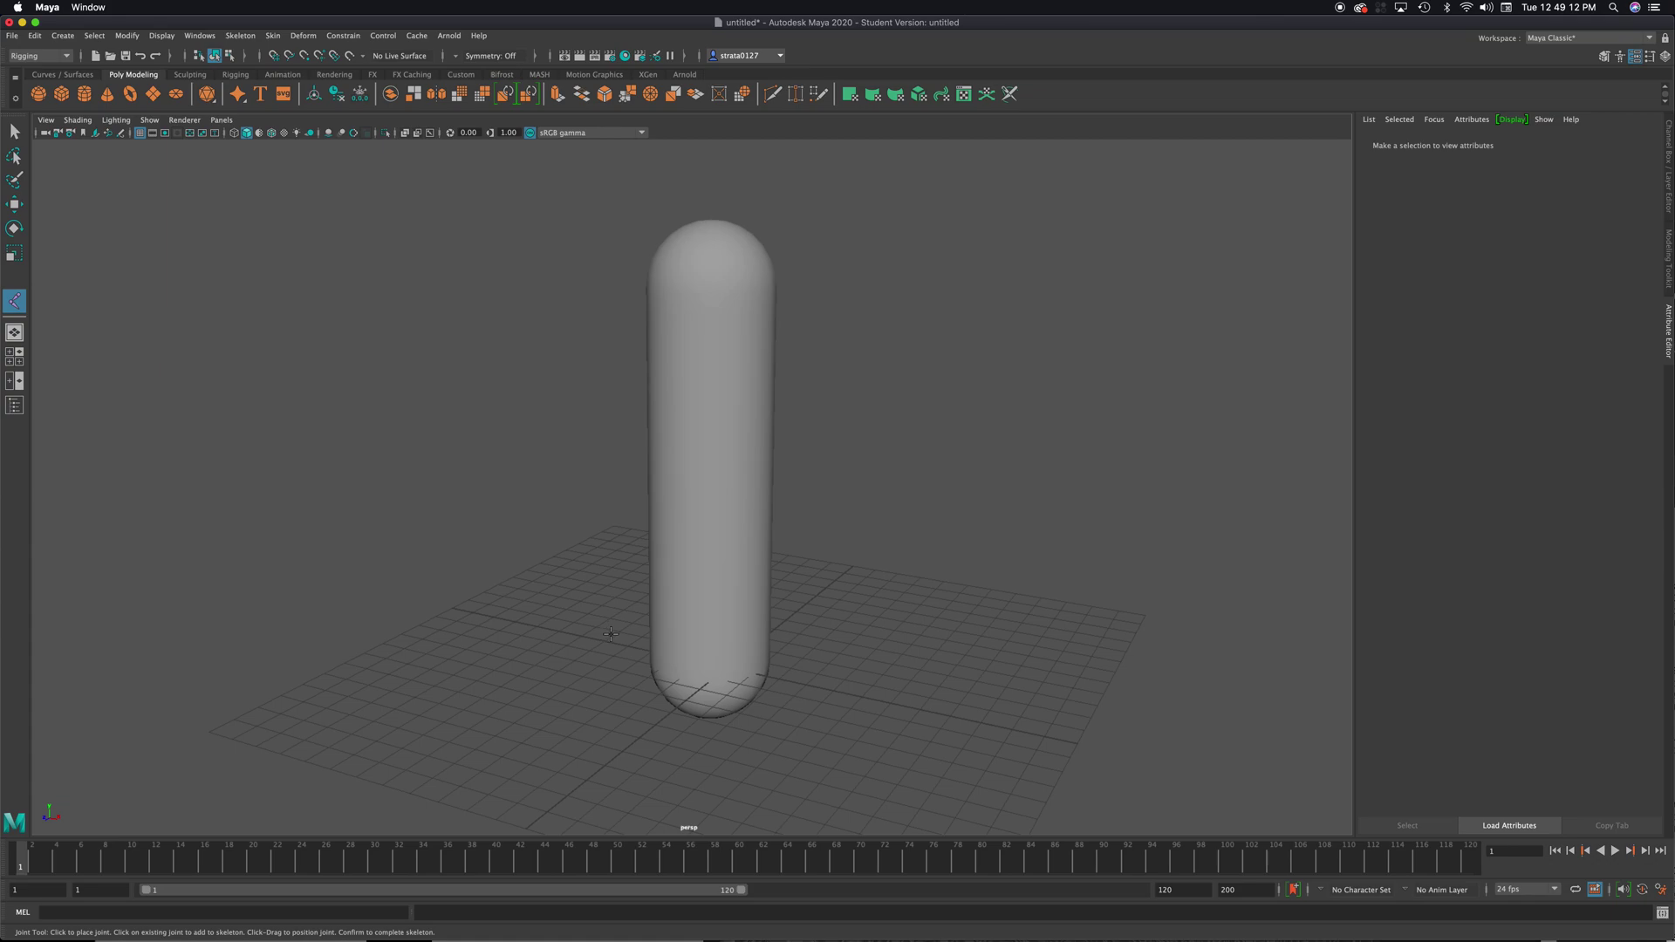
# Place joints starting at the capsule's base and running upward, then orbit to check them.
pyautogui.click(749, 676)
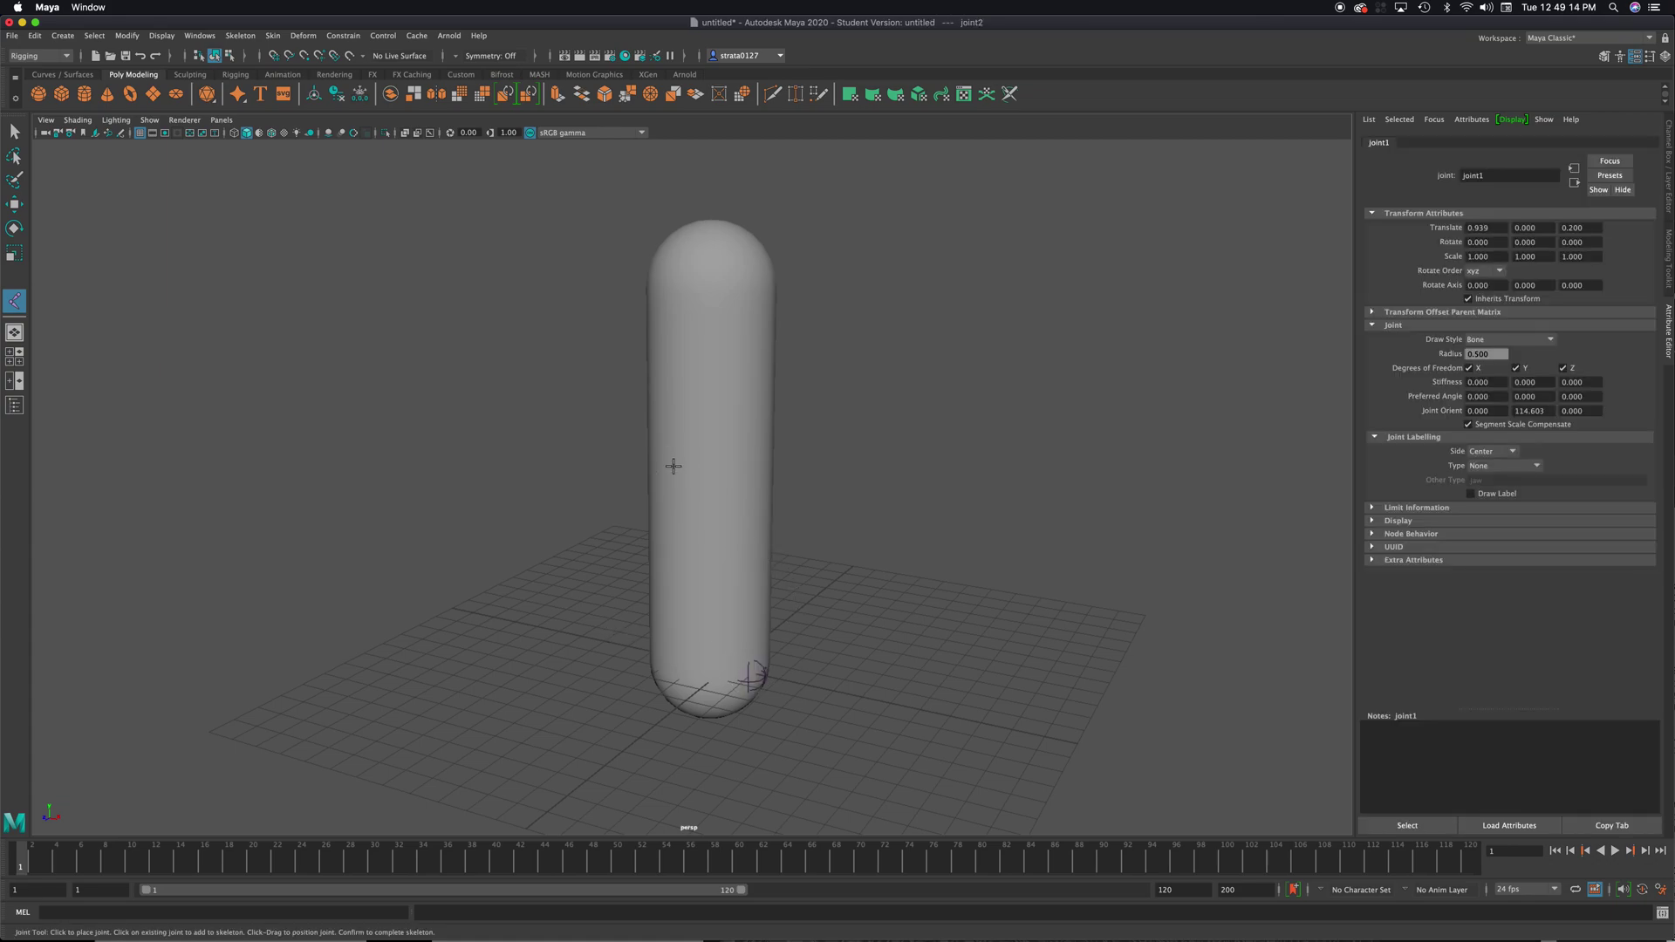
pyautogui.click(793, 369)
pyautogui.click(796, 366)
pyautogui.keyDown('alt'); pyautogui.moveTo(909, 550); pyautogui.dragTo(927, 579); pyautogui.keyUp('alt')
# Undo the stray joints and maximize the front view, framed on the whole capsule.
pyautogui.press('z')
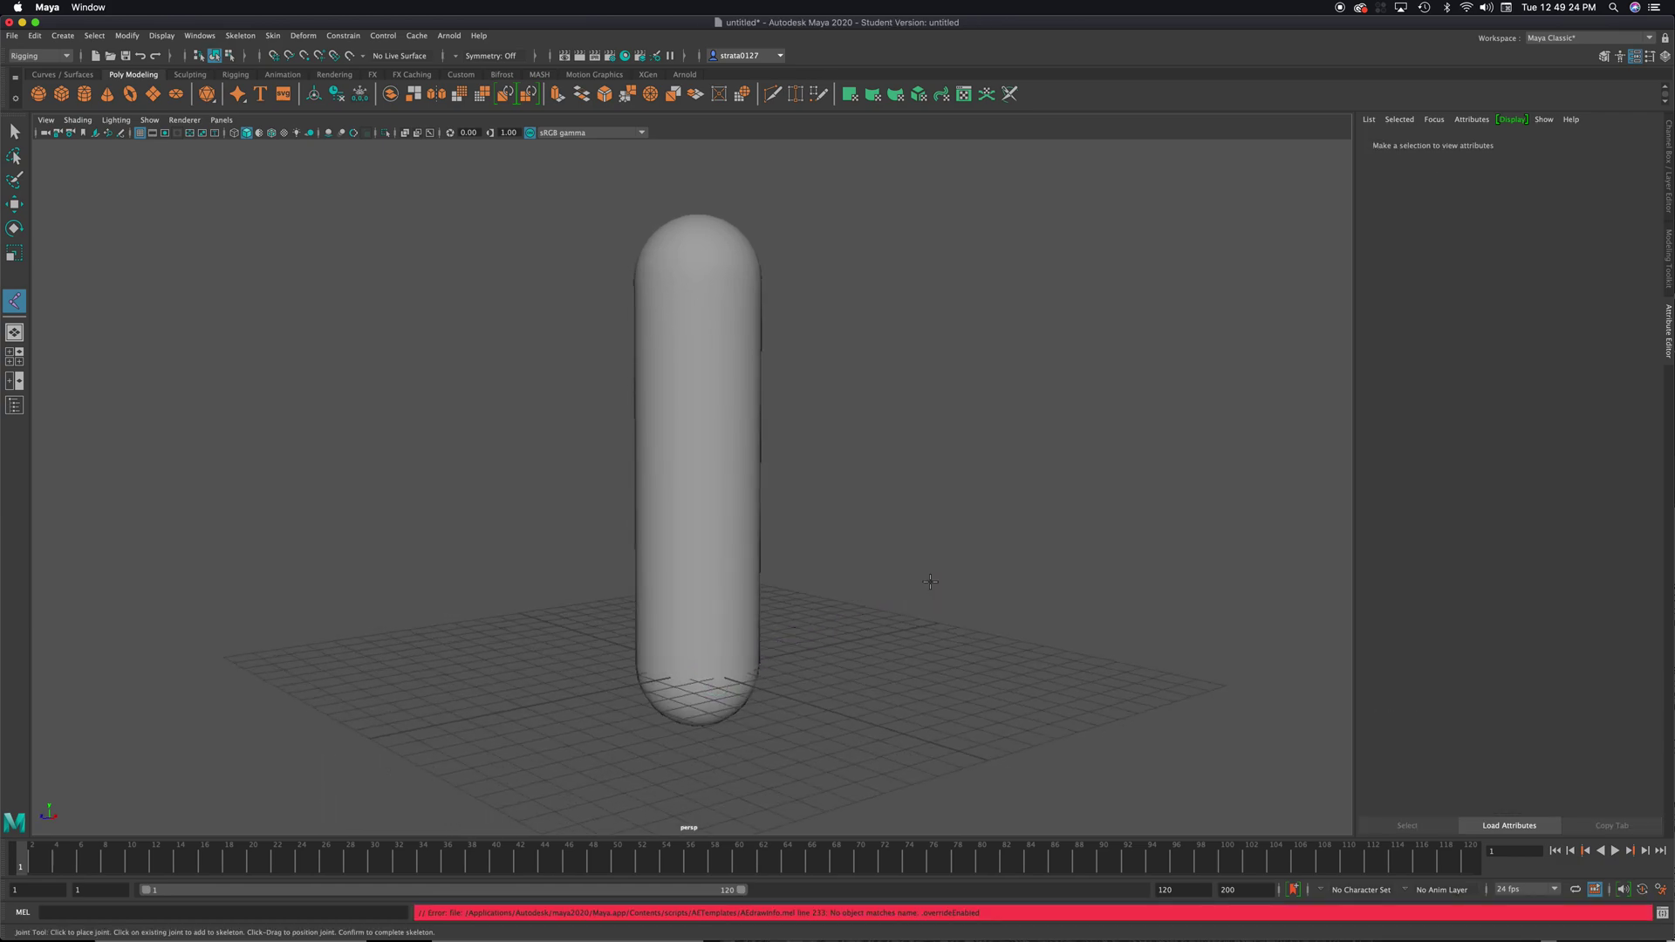
pyautogui.press('space')
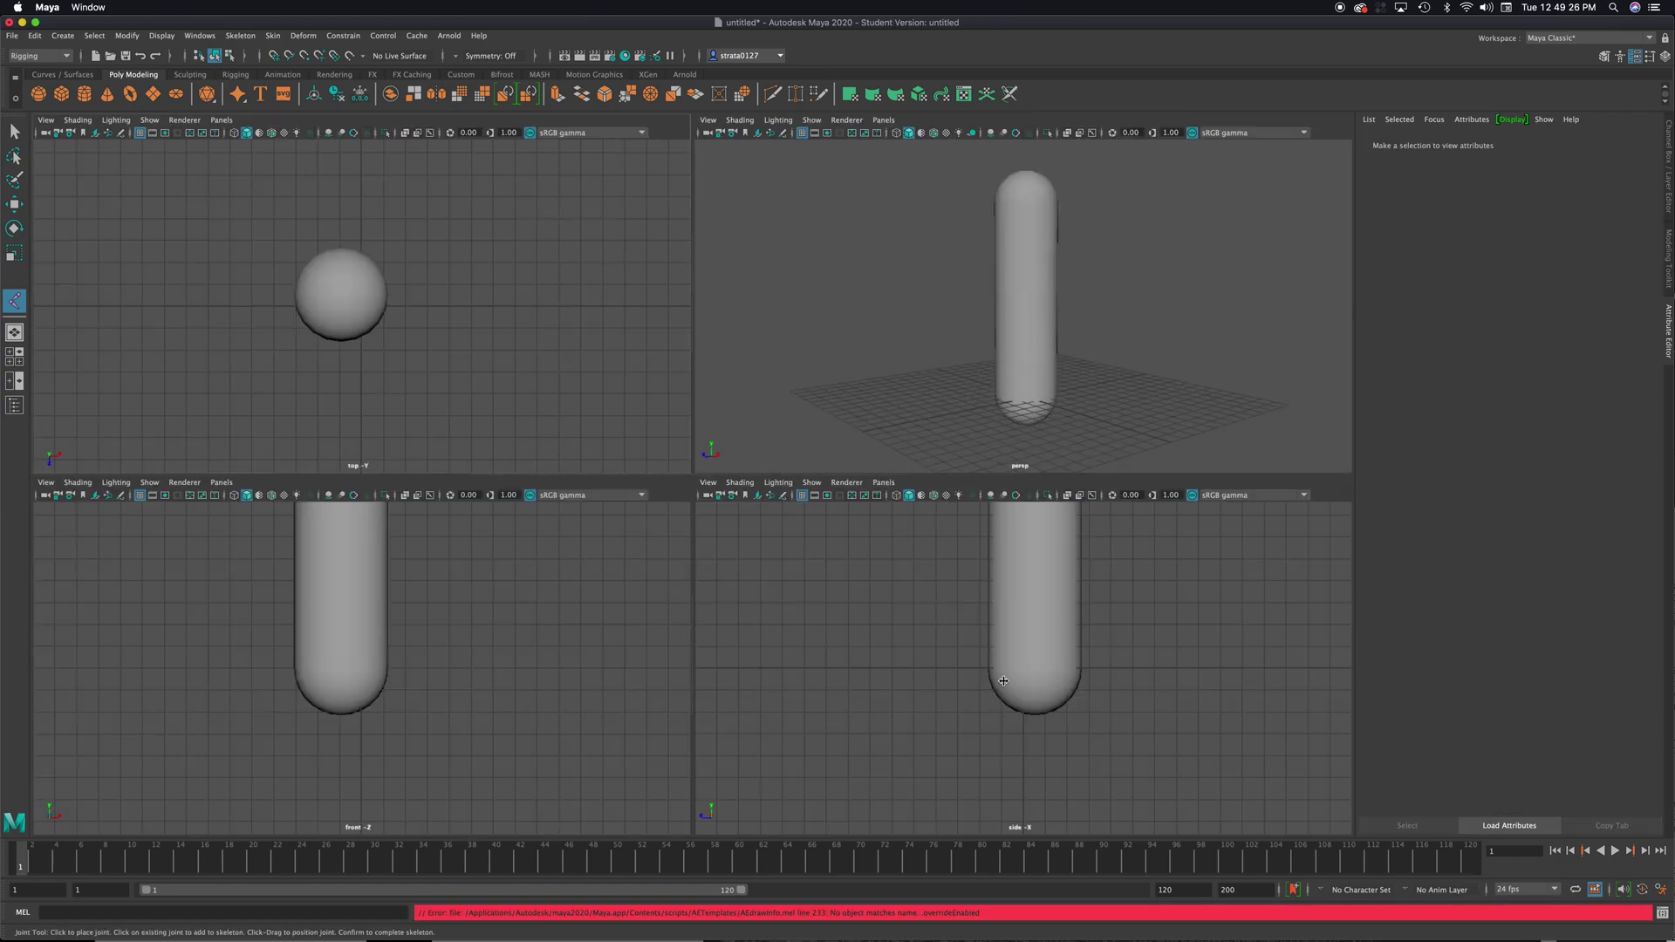
pyautogui.press('space')
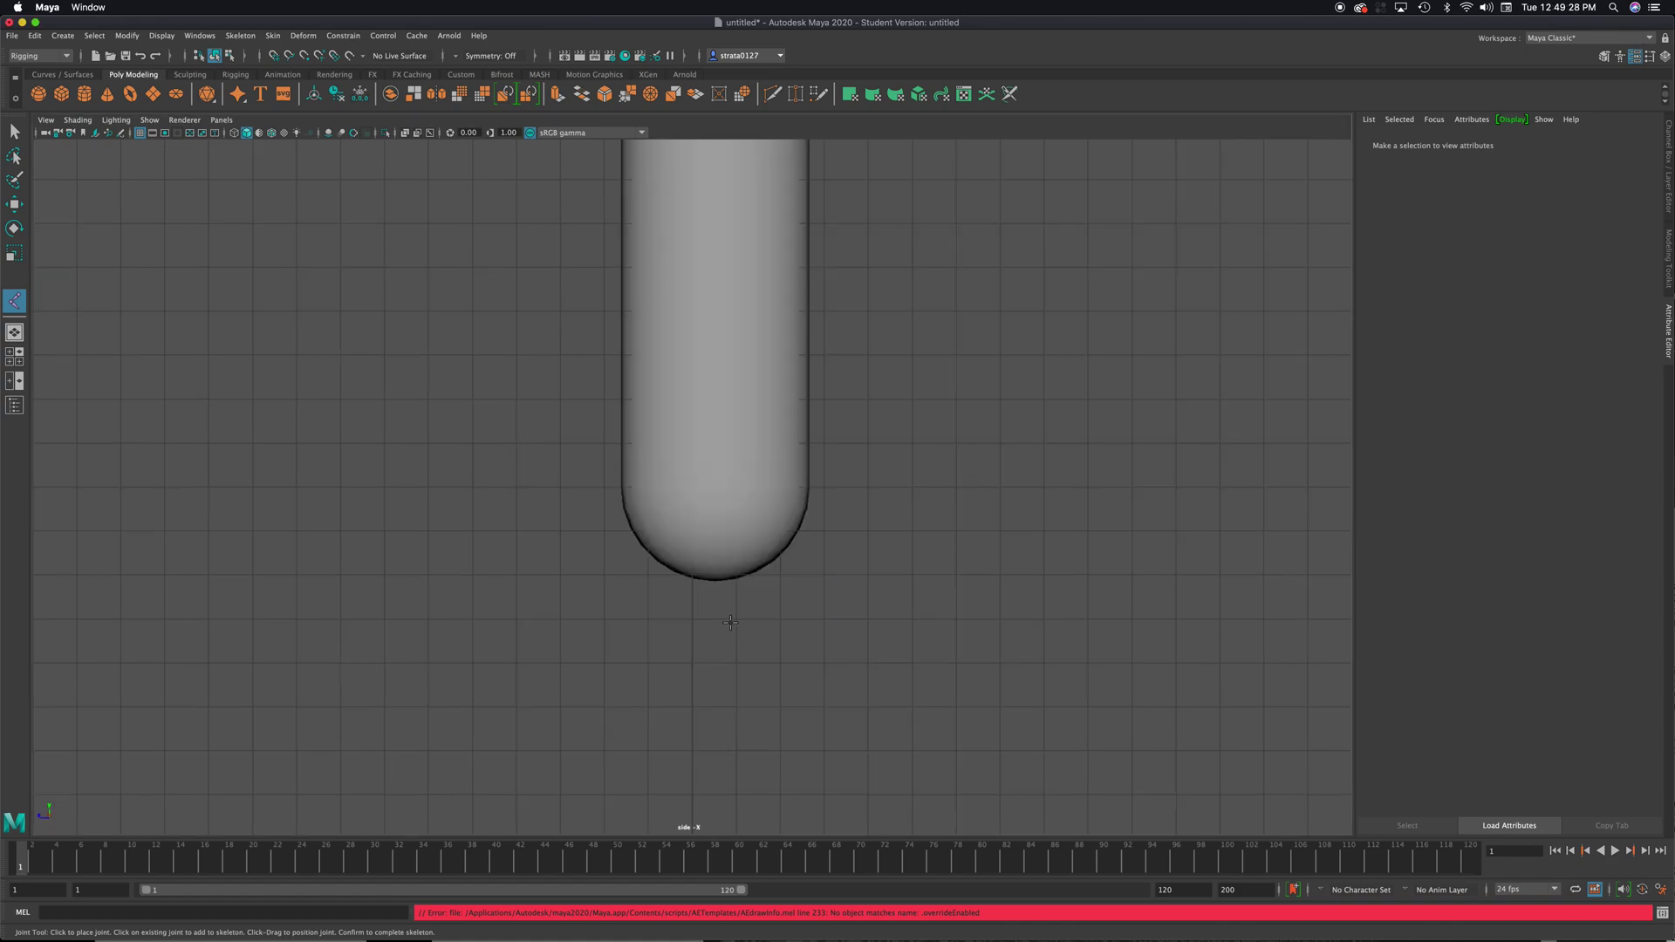
pyautogui.press('a')
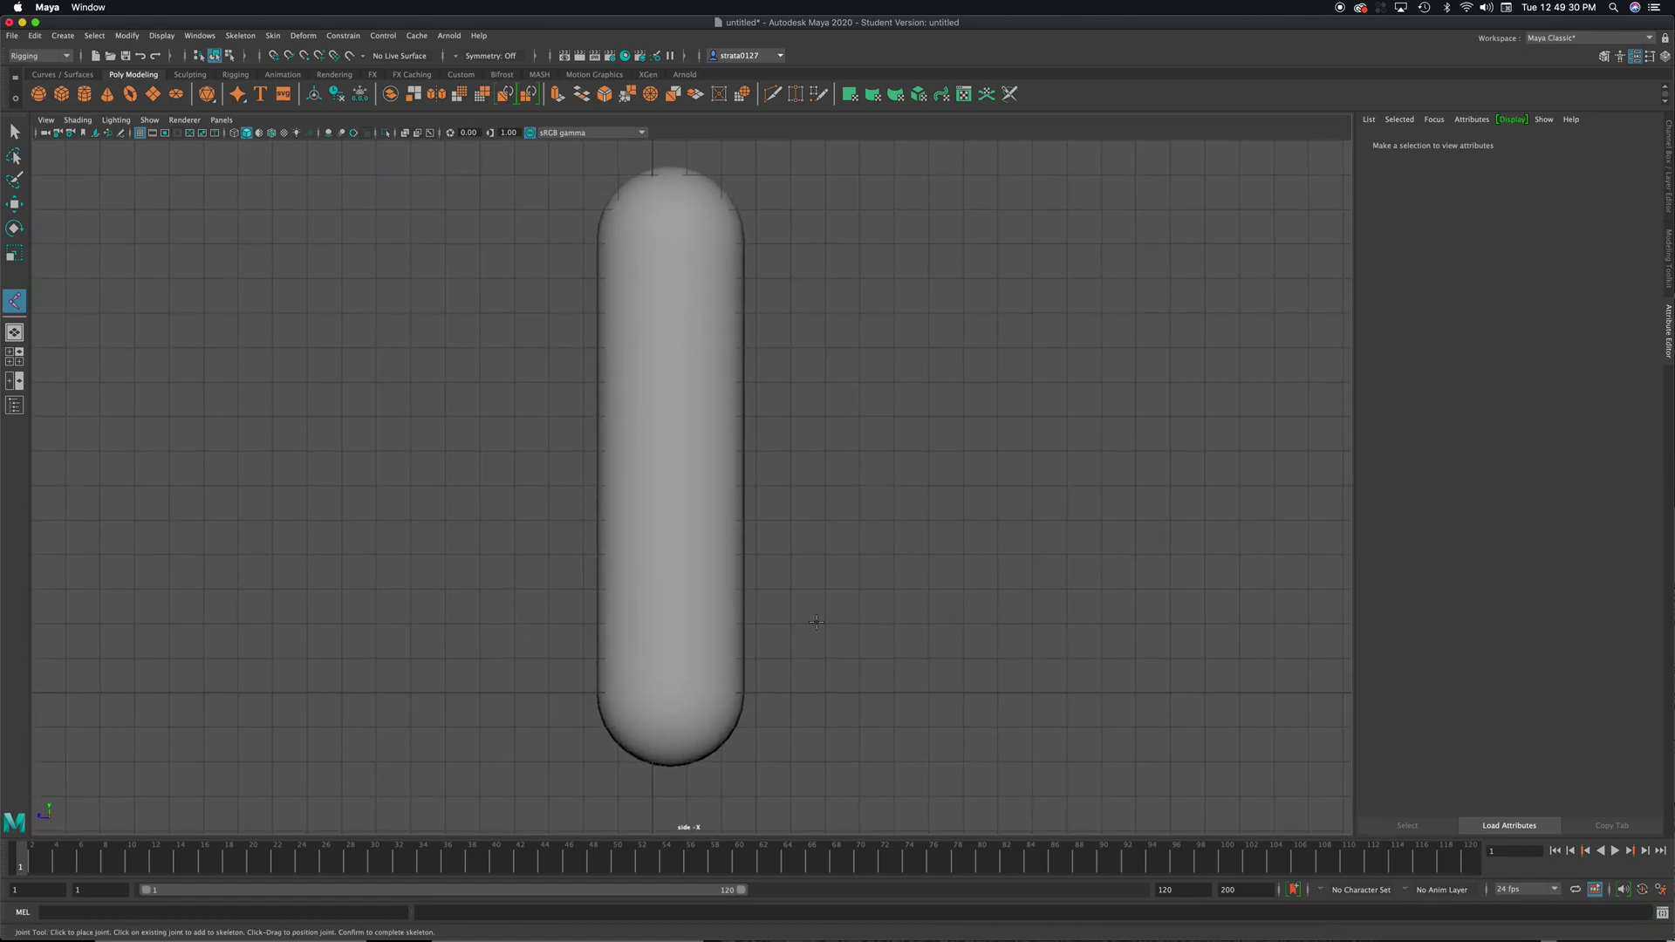
pyautogui.press('space')
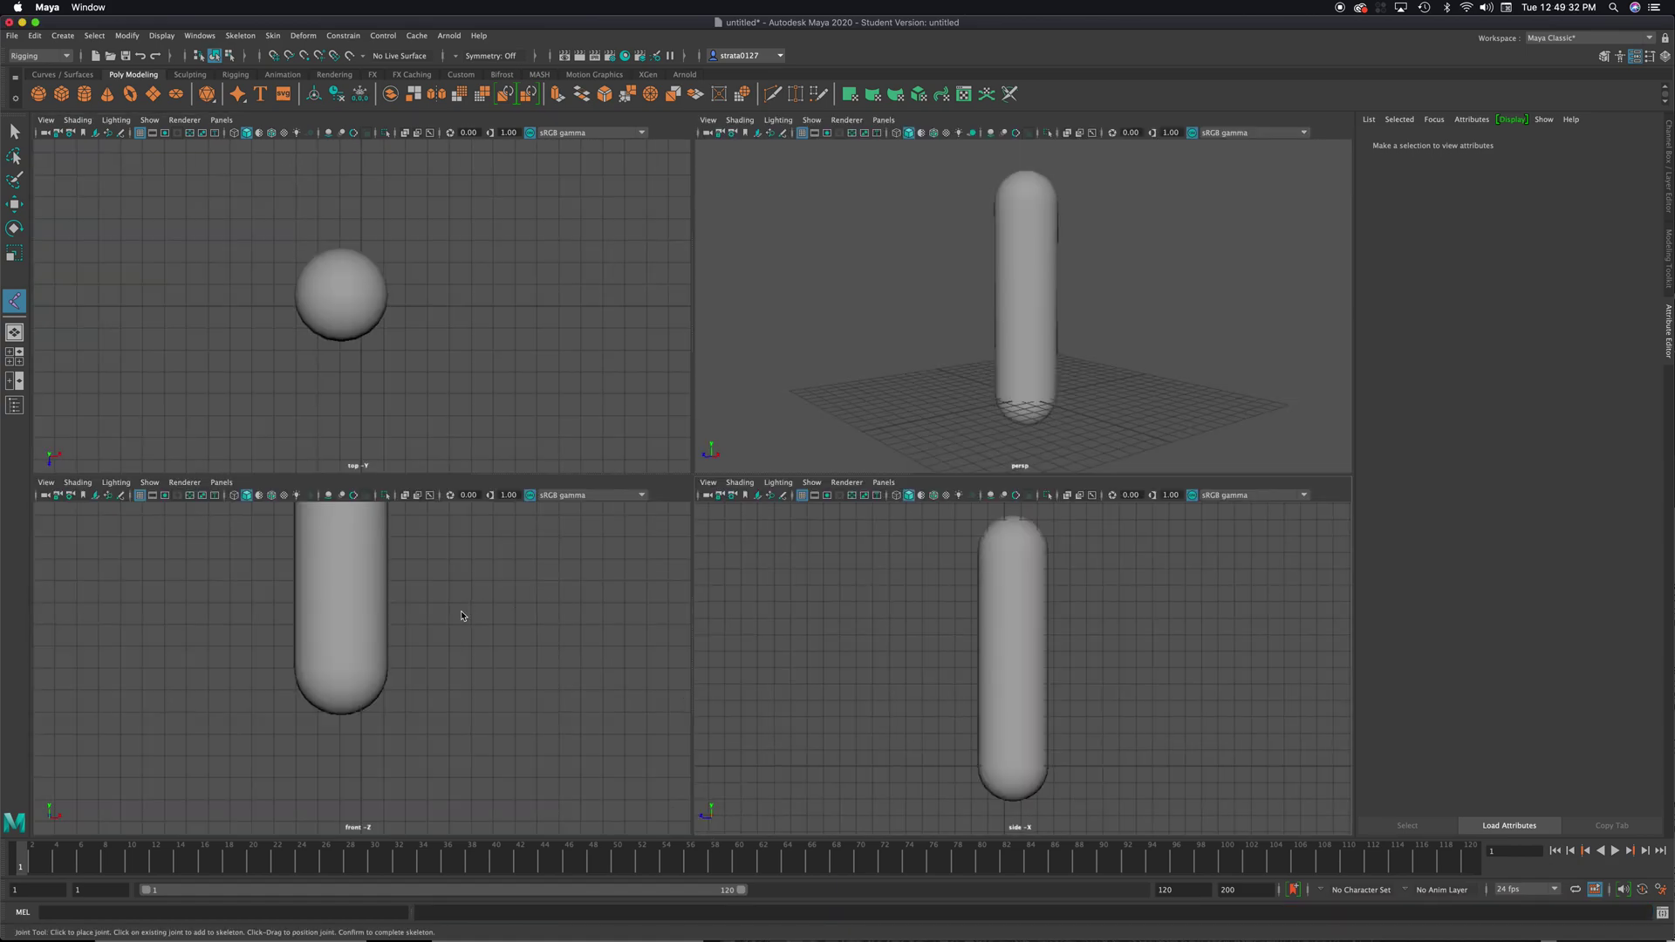
pyautogui.press('space')
pyautogui.keyDown('alt'); pyautogui.moveTo(573, 578); pyautogui.dragTo(631, 664, button='middle'); pyautogui.keyUp('alt')
pyautogui.press('a')
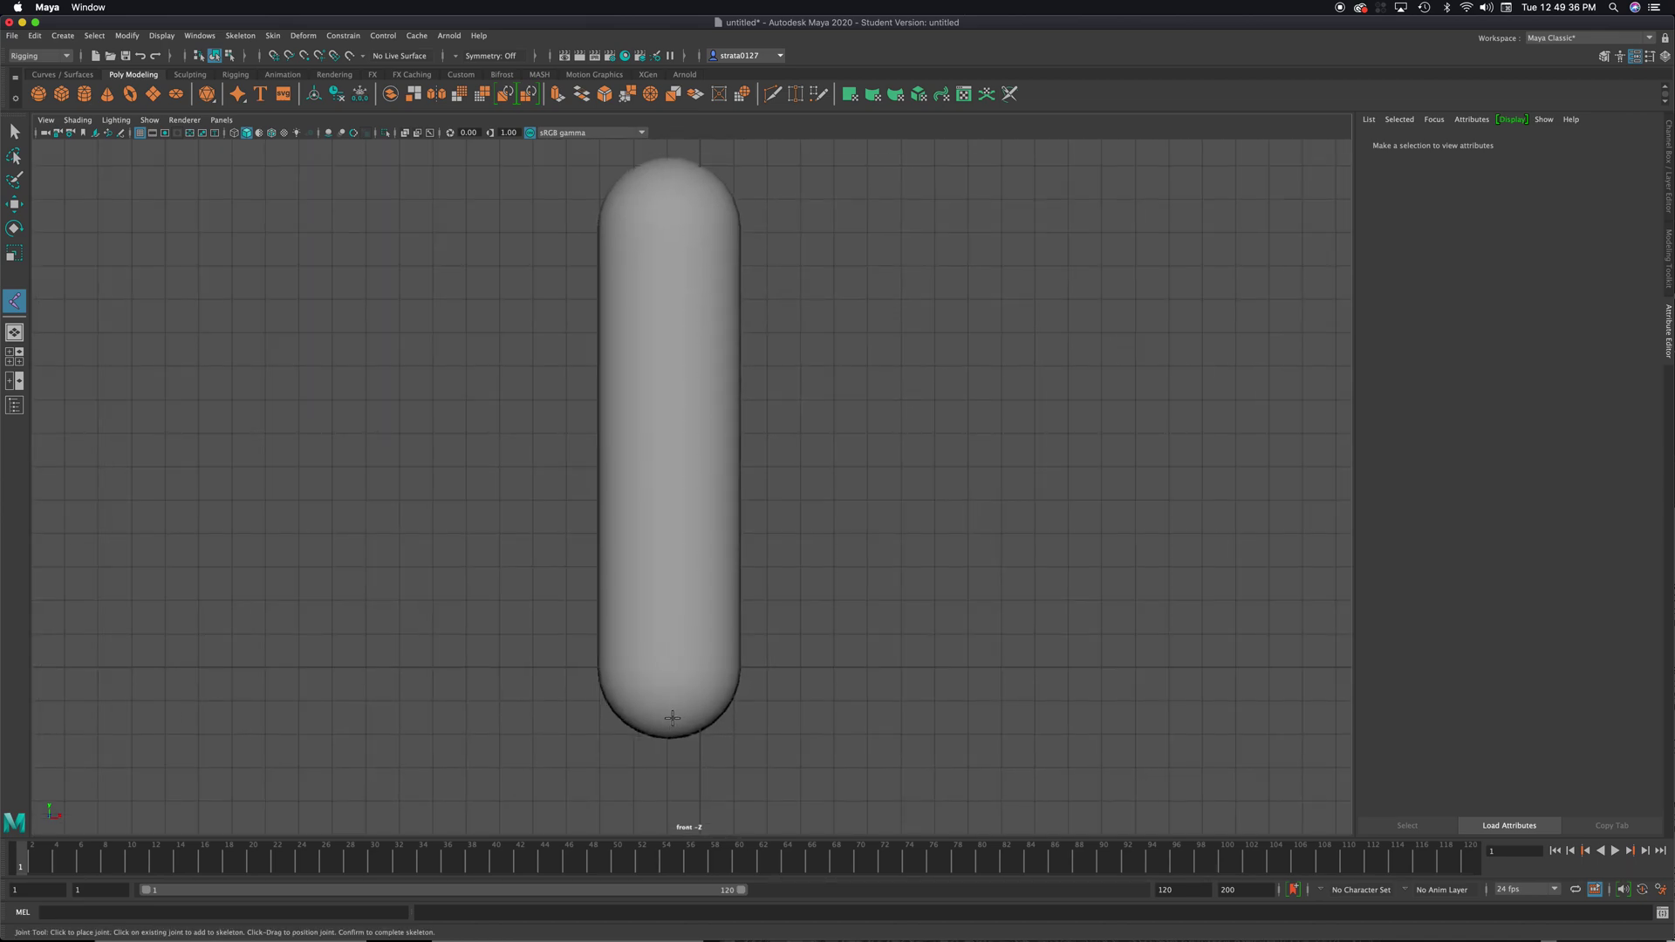
# Place joint1 at the capsule's bottom and turn on X-Ray Joints.
pyautogui.click(669, 714)
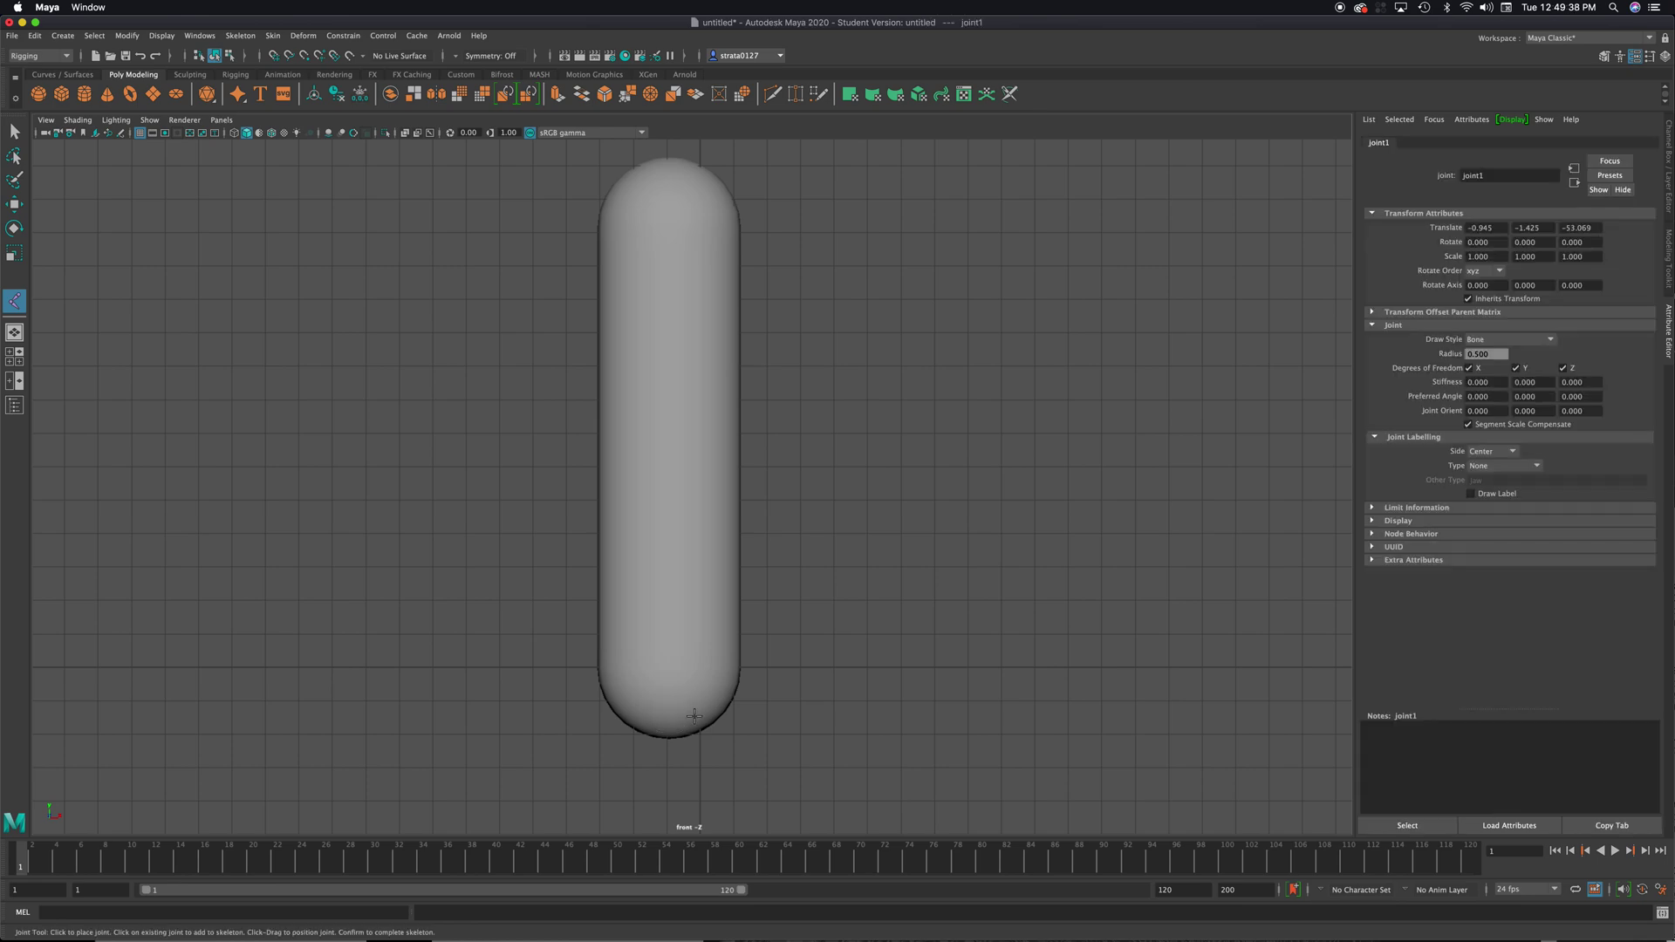
pyautogui.click(77, 121)
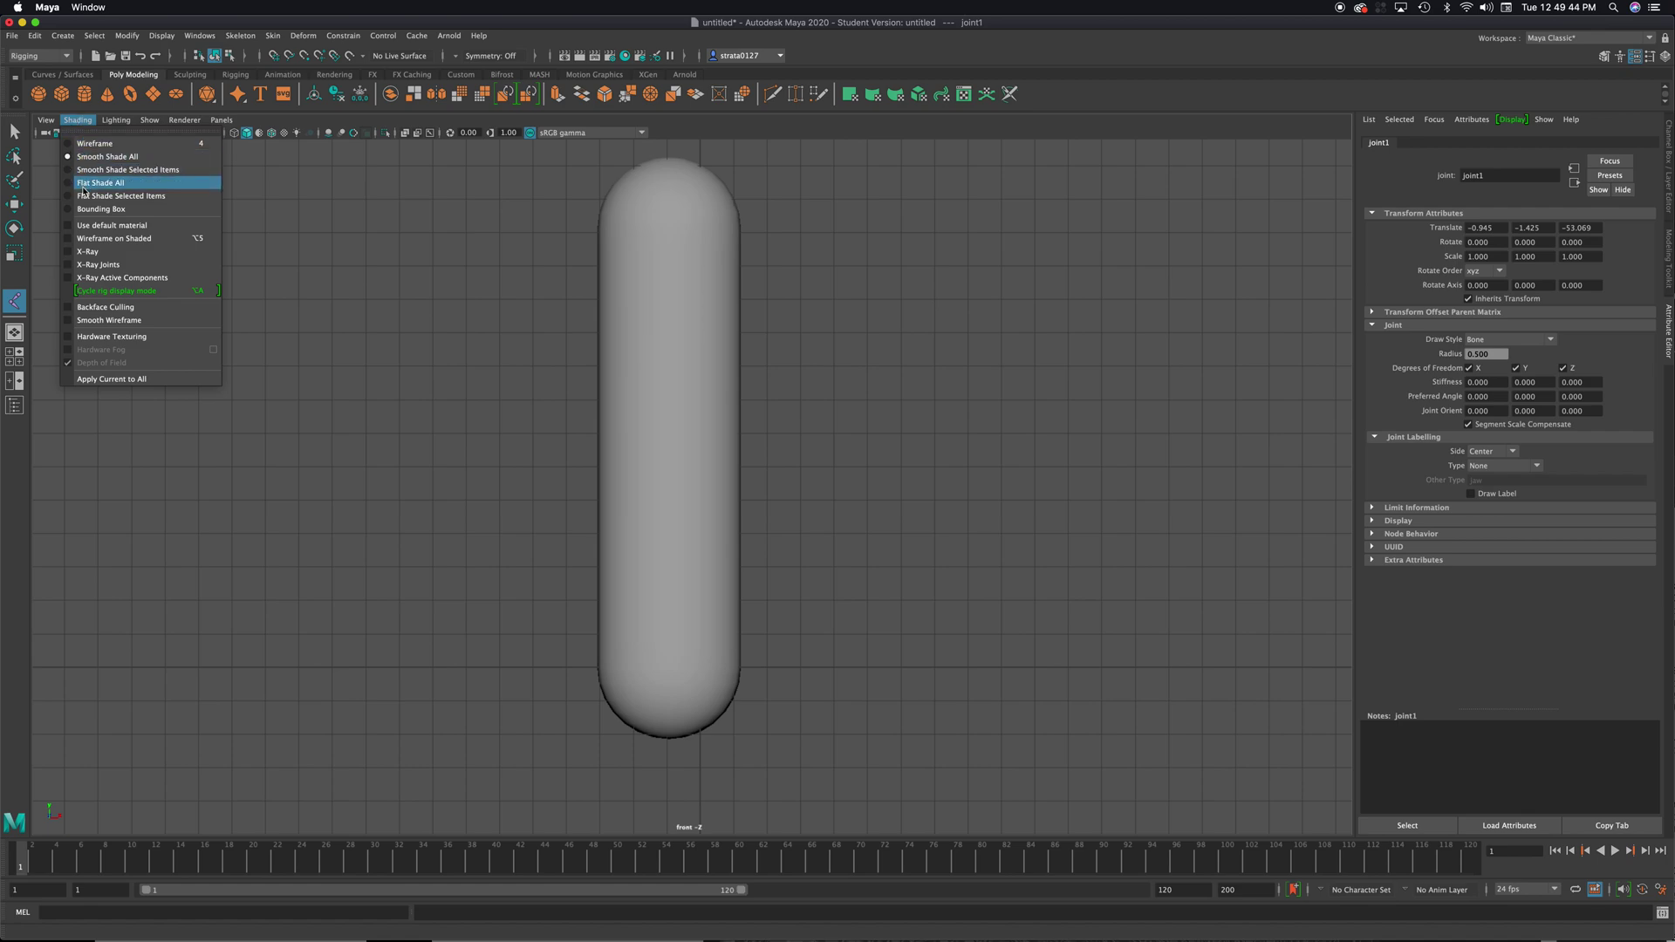
pyautogui.click(103, 266)
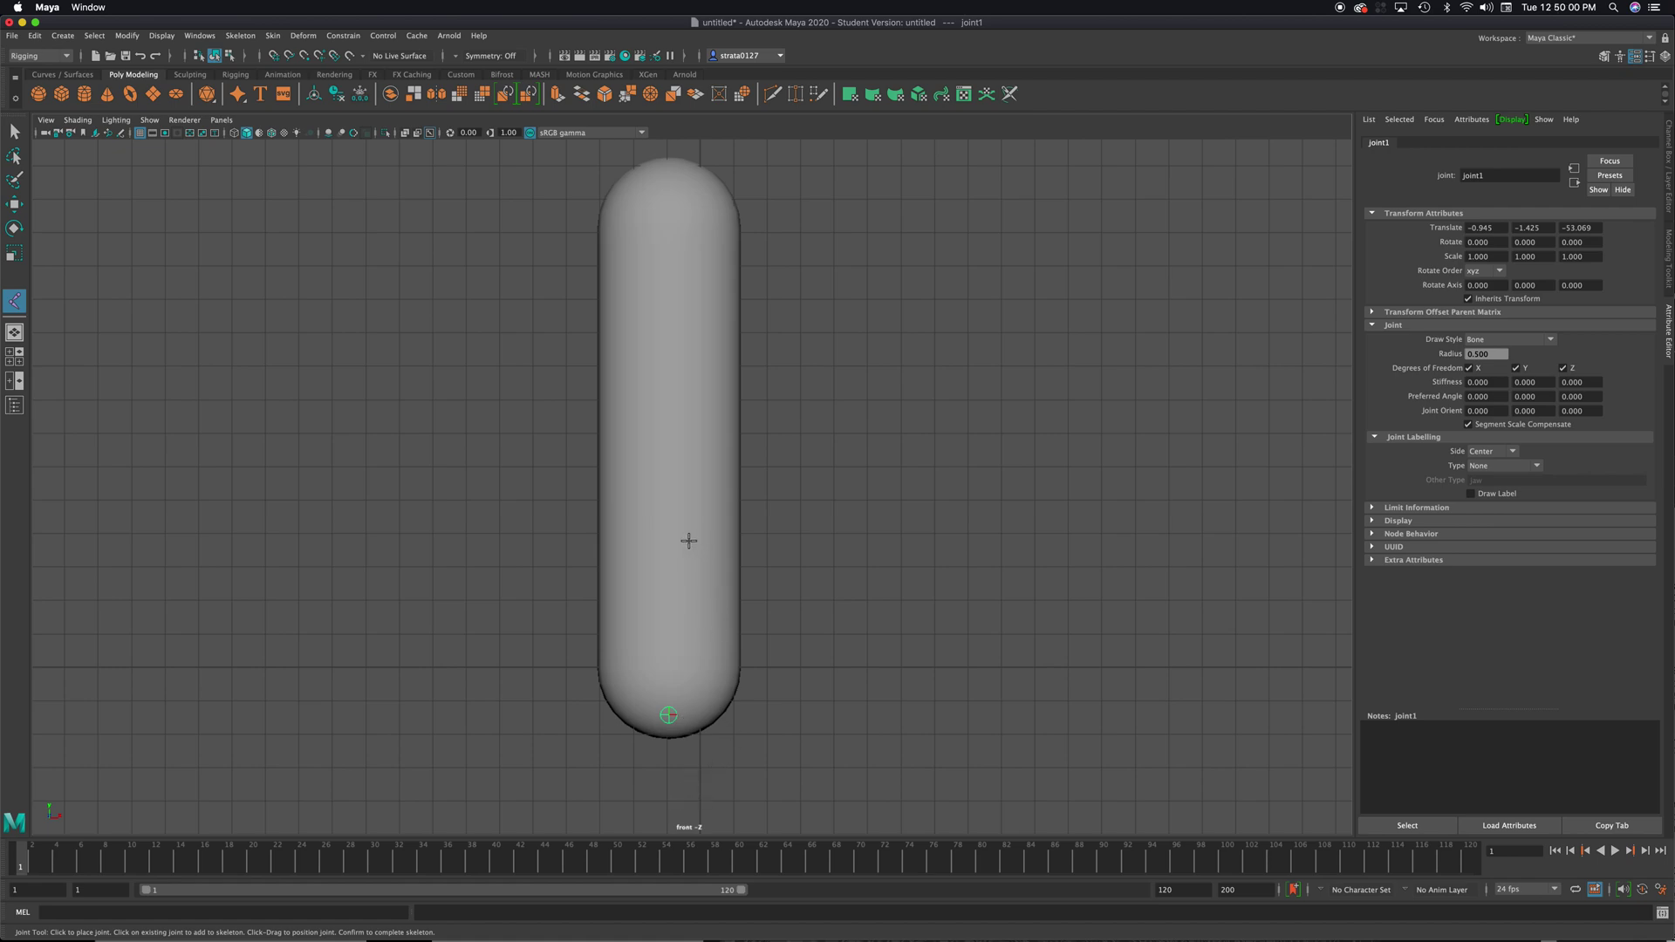
# Add joint2 through joint5 straight up the capsule, ending at the top cap.
pyautogui.click(668, 562)
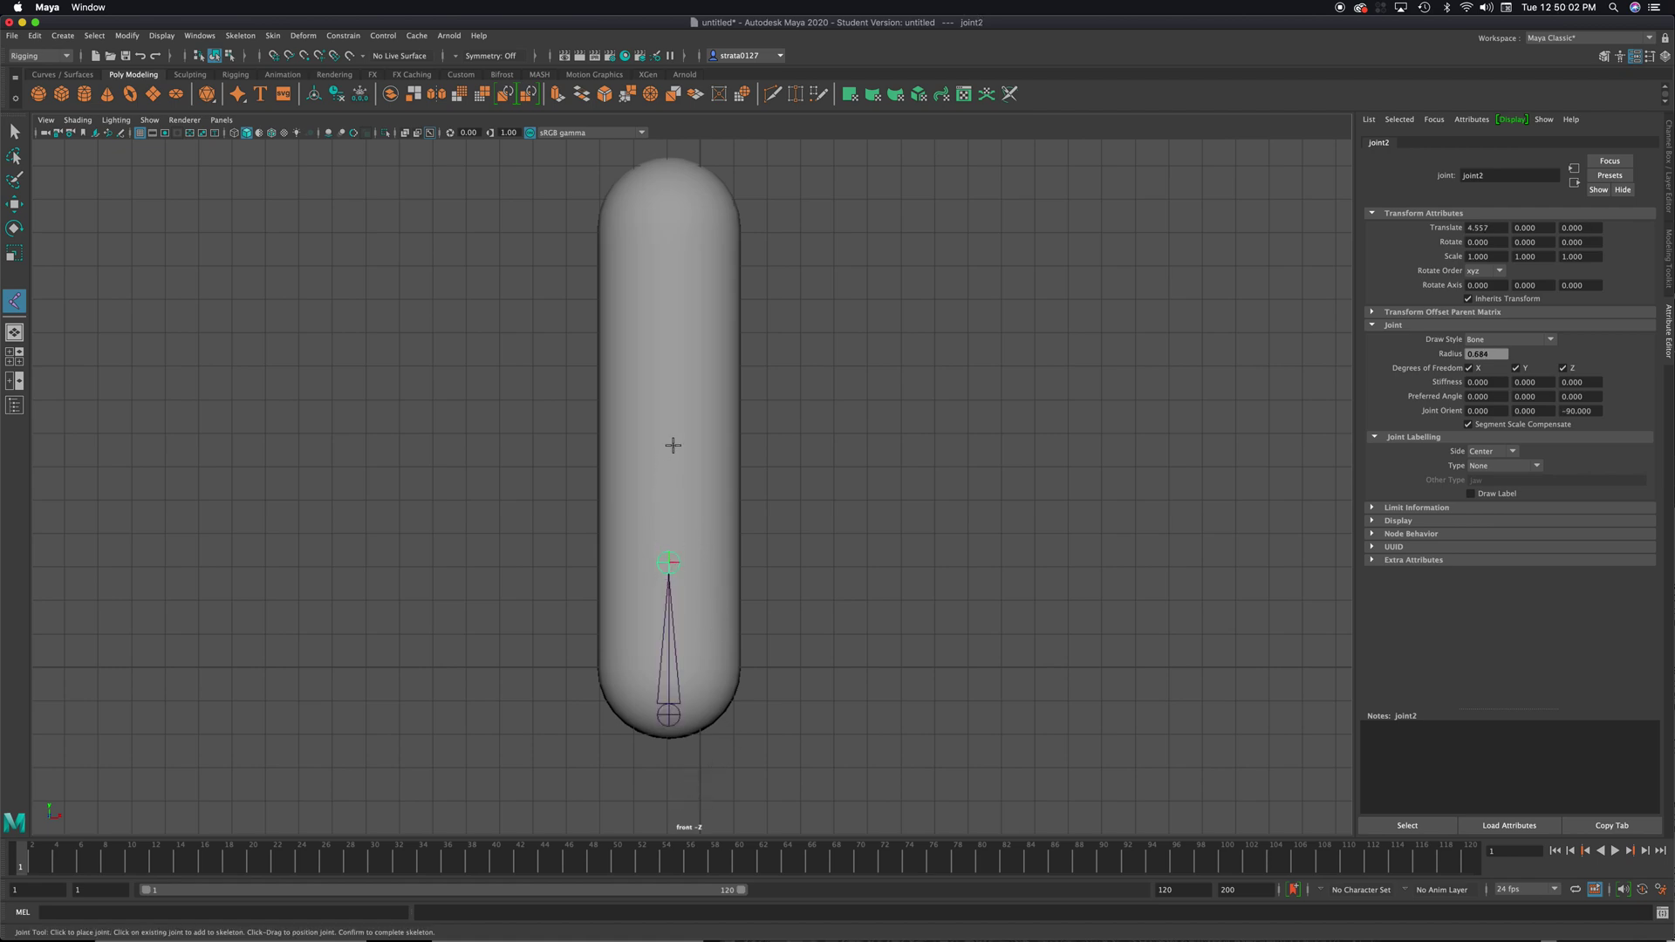
pyautogui.click(668, 420)
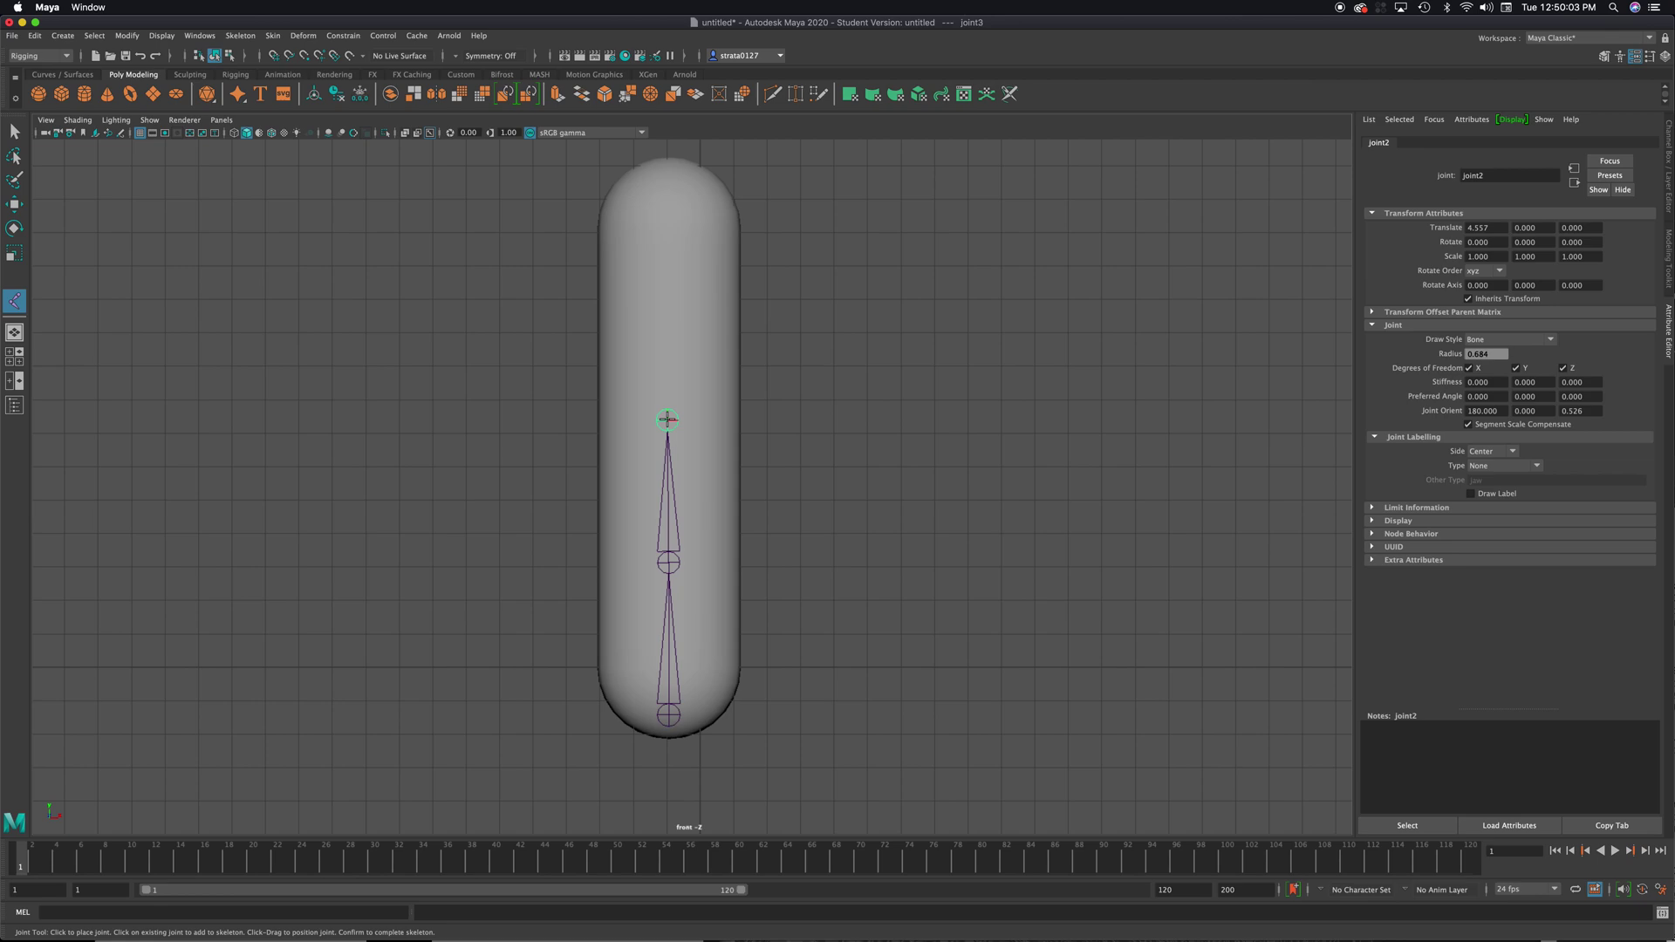
pyautogui.click(668, 285)
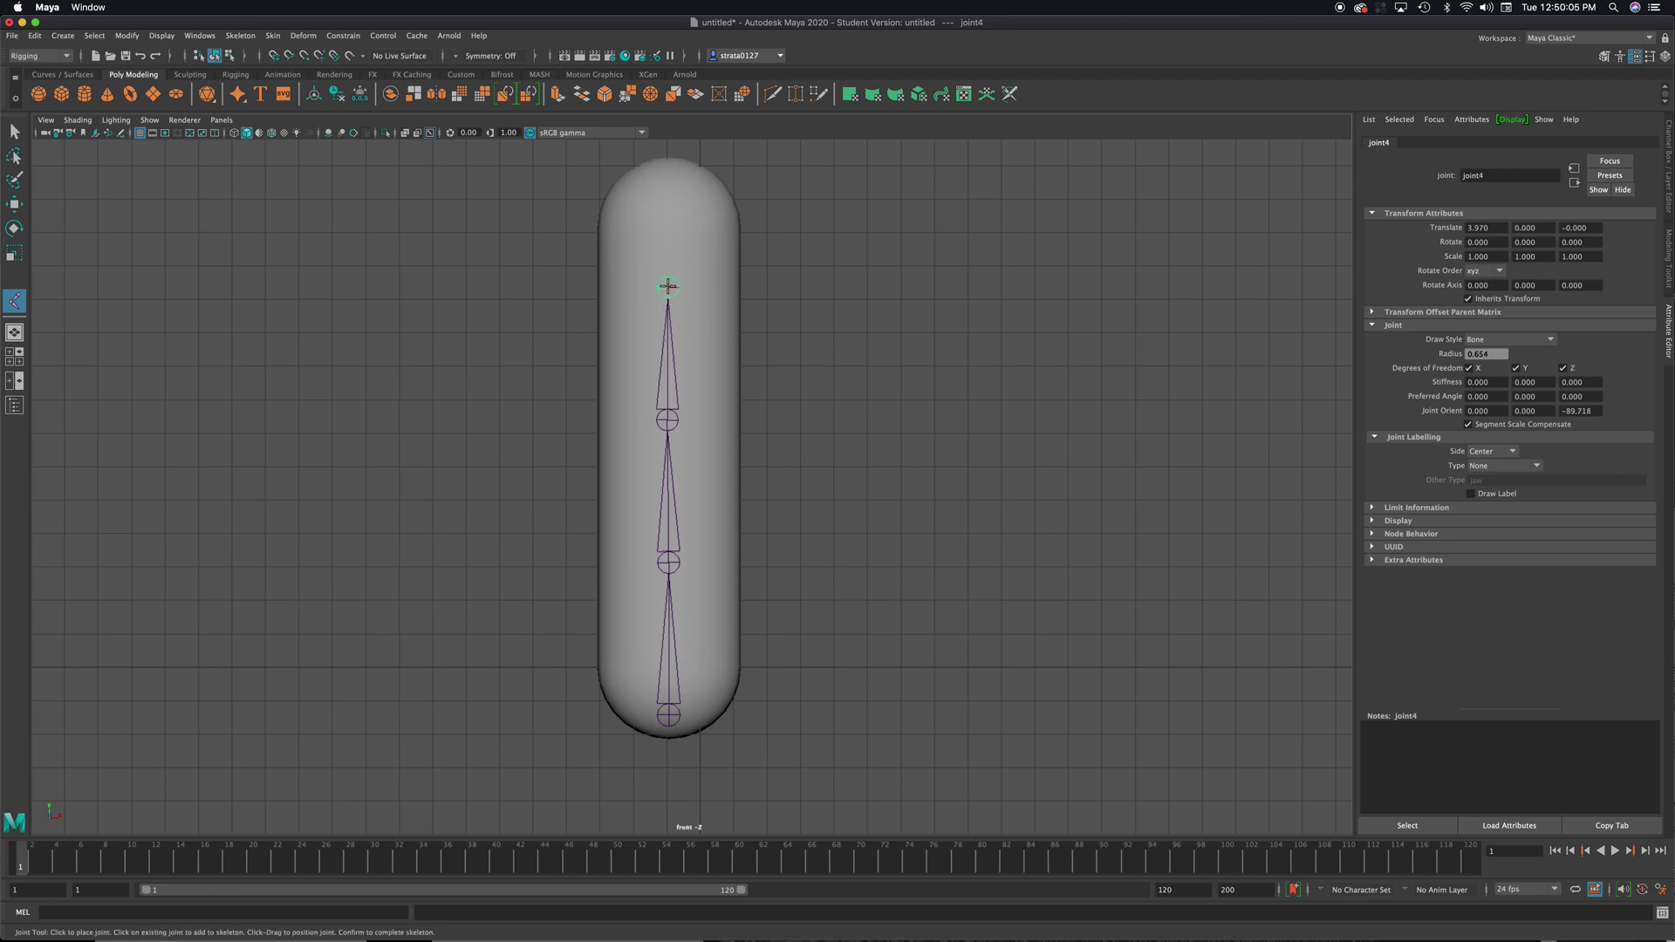
pyautogui.click(667, 175)
pyautogui.press('space')
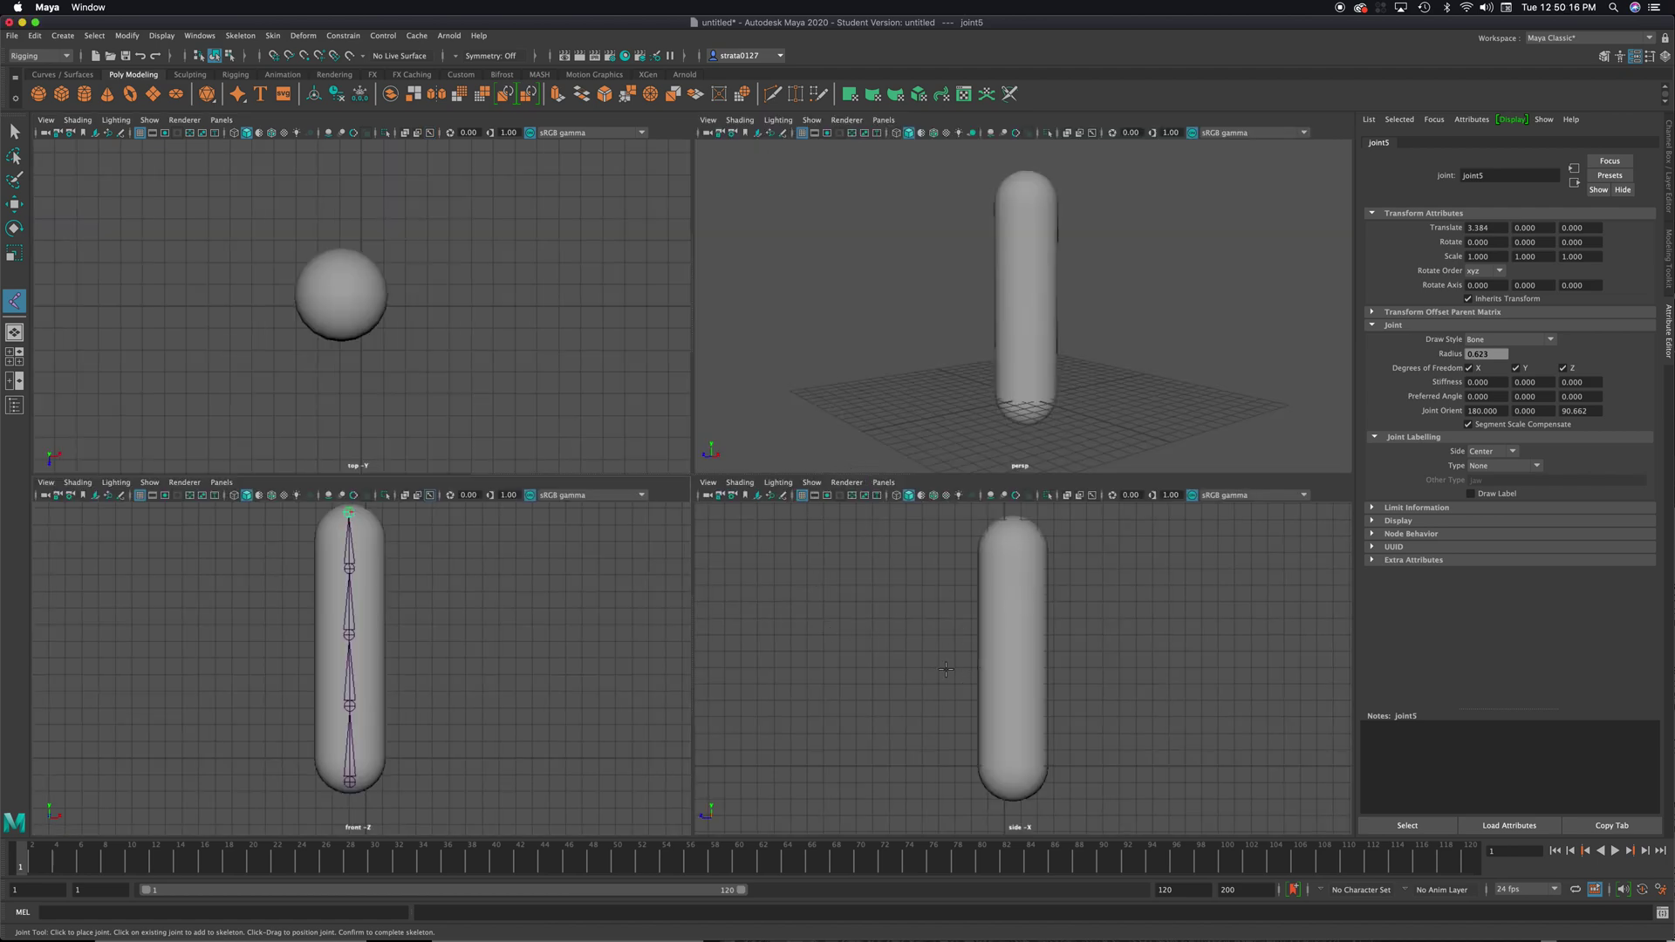
# Maximize the side view, enable X-Ray Joints there, and zoom out to find the chain.
pyautogui.press('space')
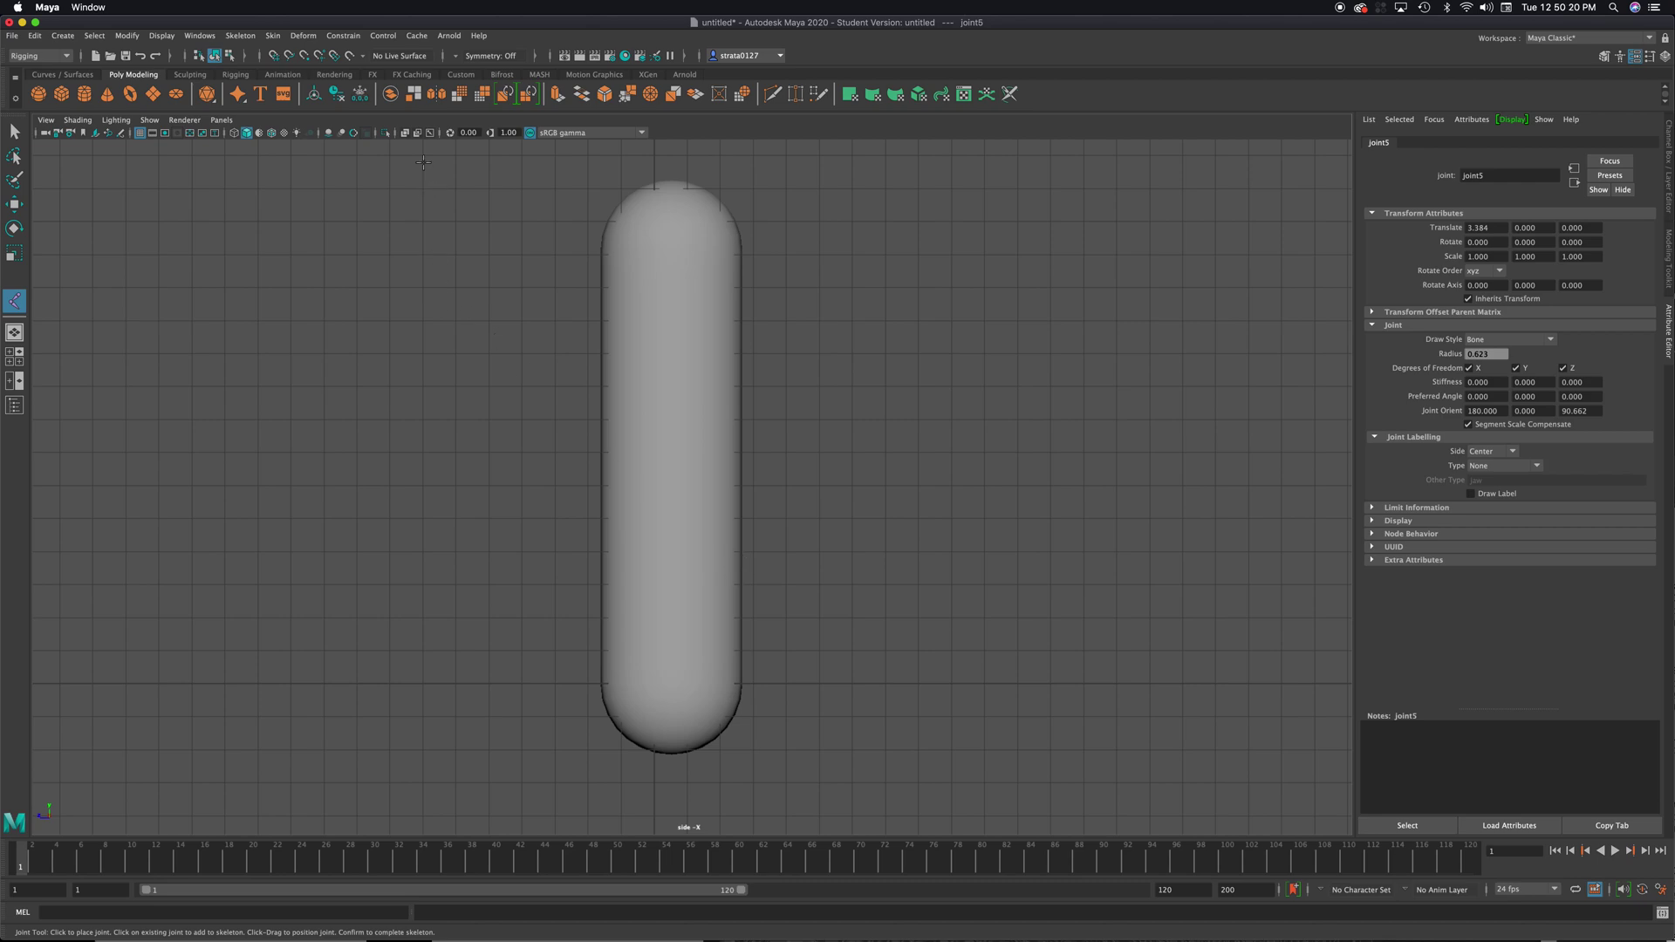
pyautogui.click(91, 119)
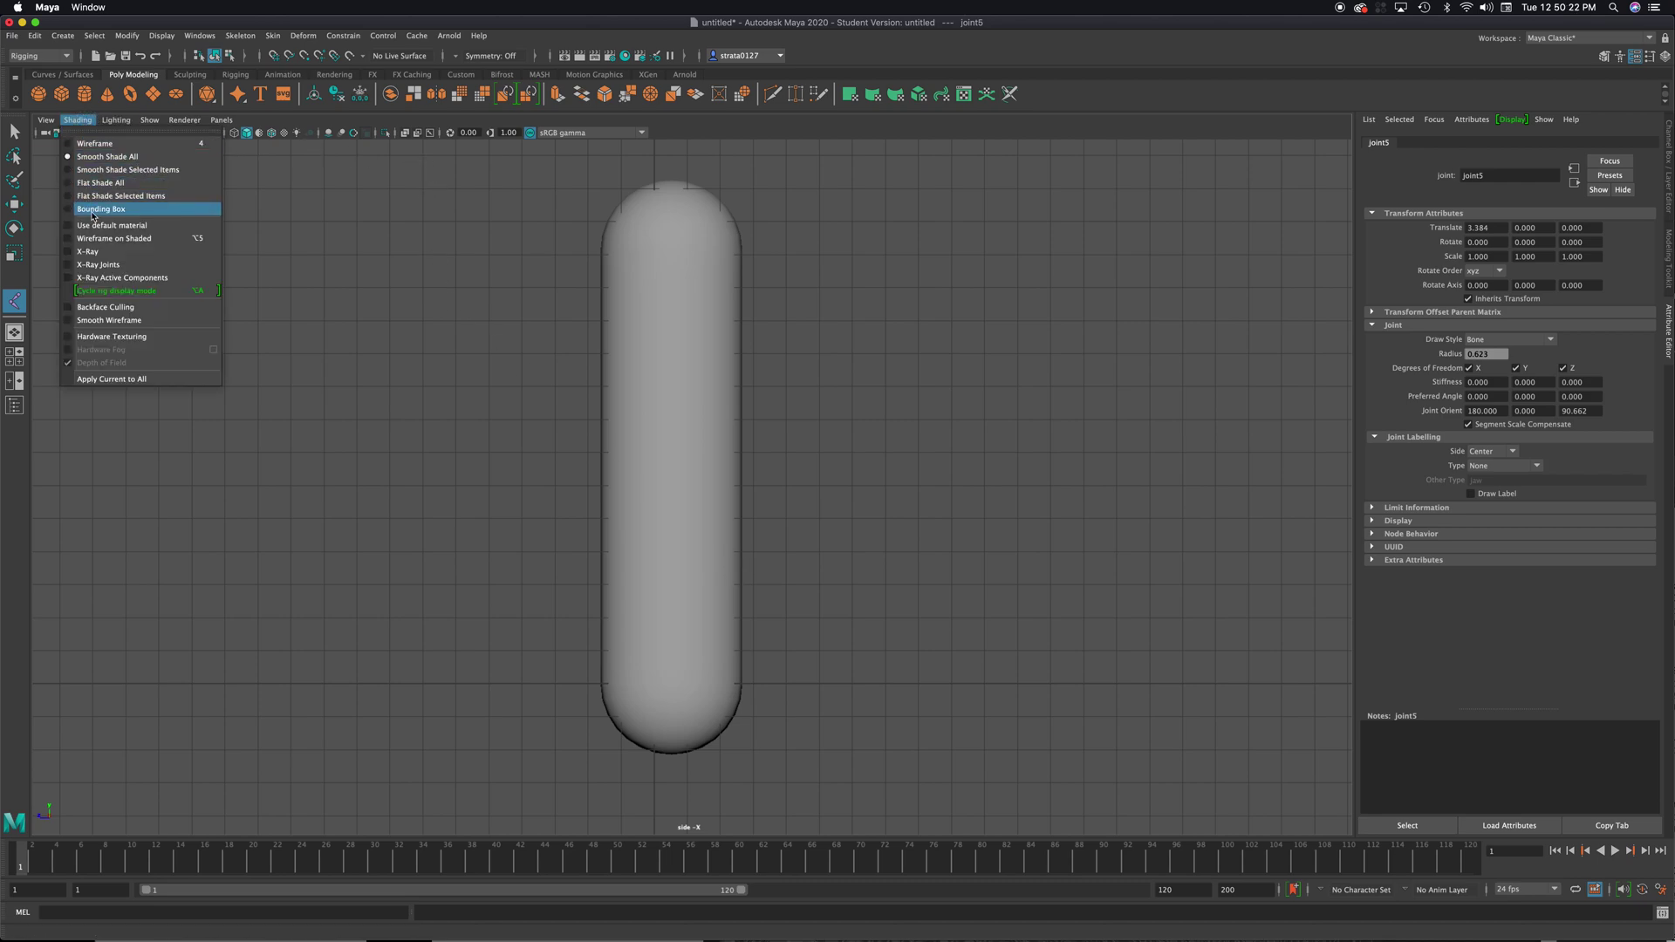
pyautogui.click(99, 264)
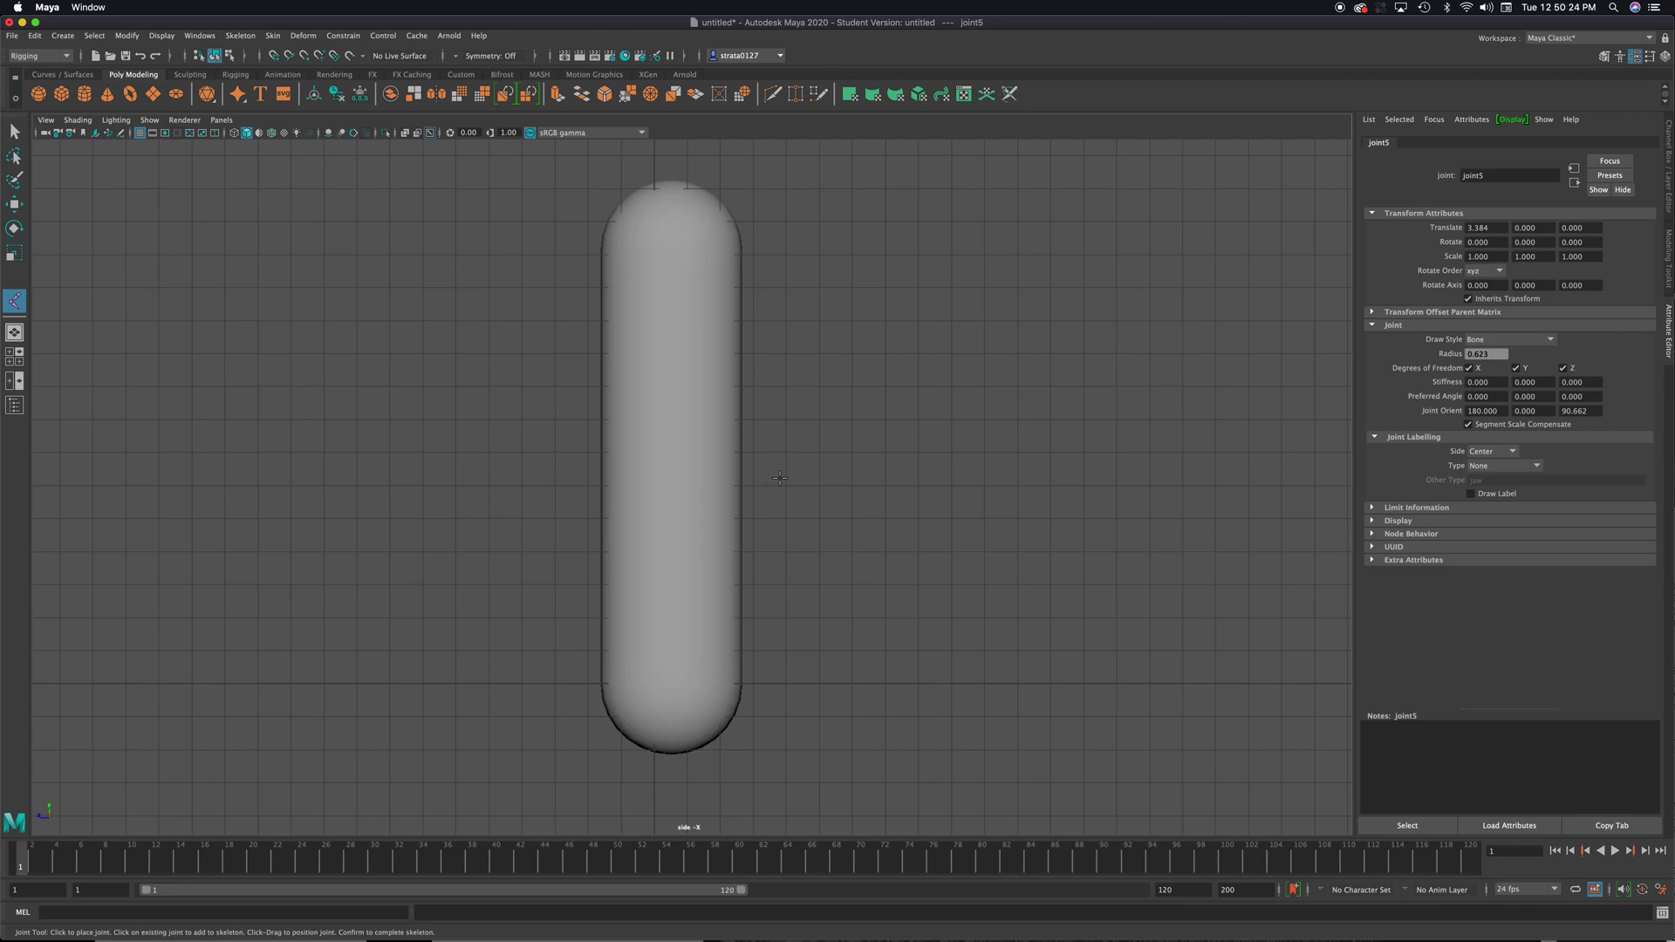
pyautogui.scroll(-10, 779, 477)
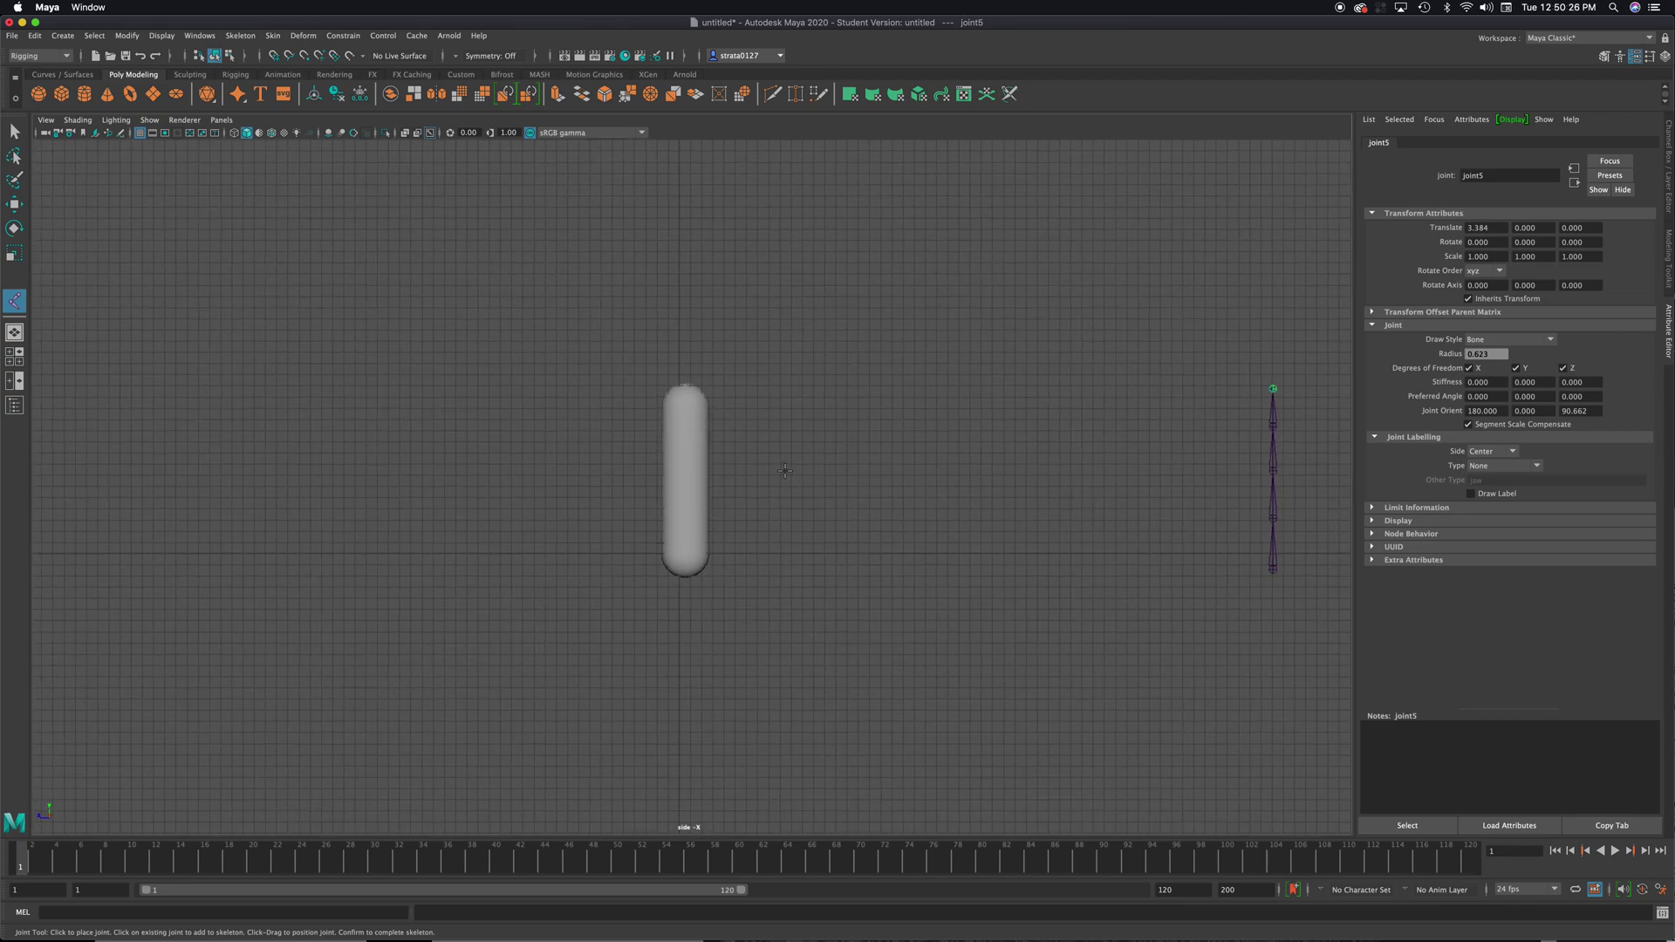
pyautogui.scroll(-2, 784, 470)
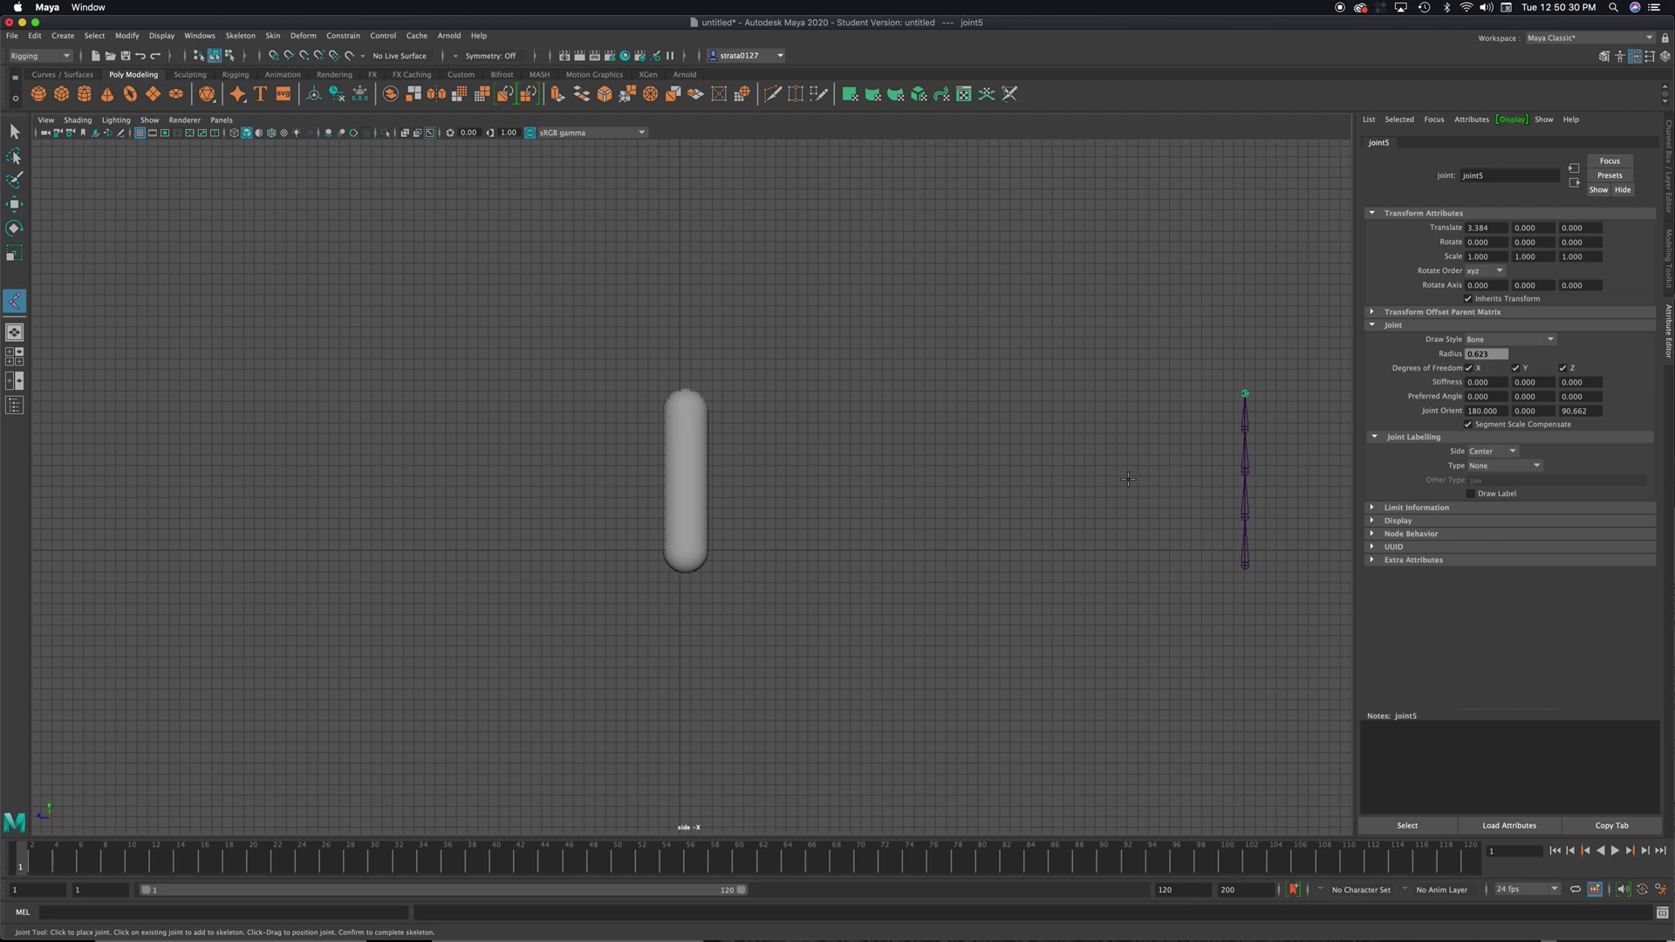
pyautogui.press('space')
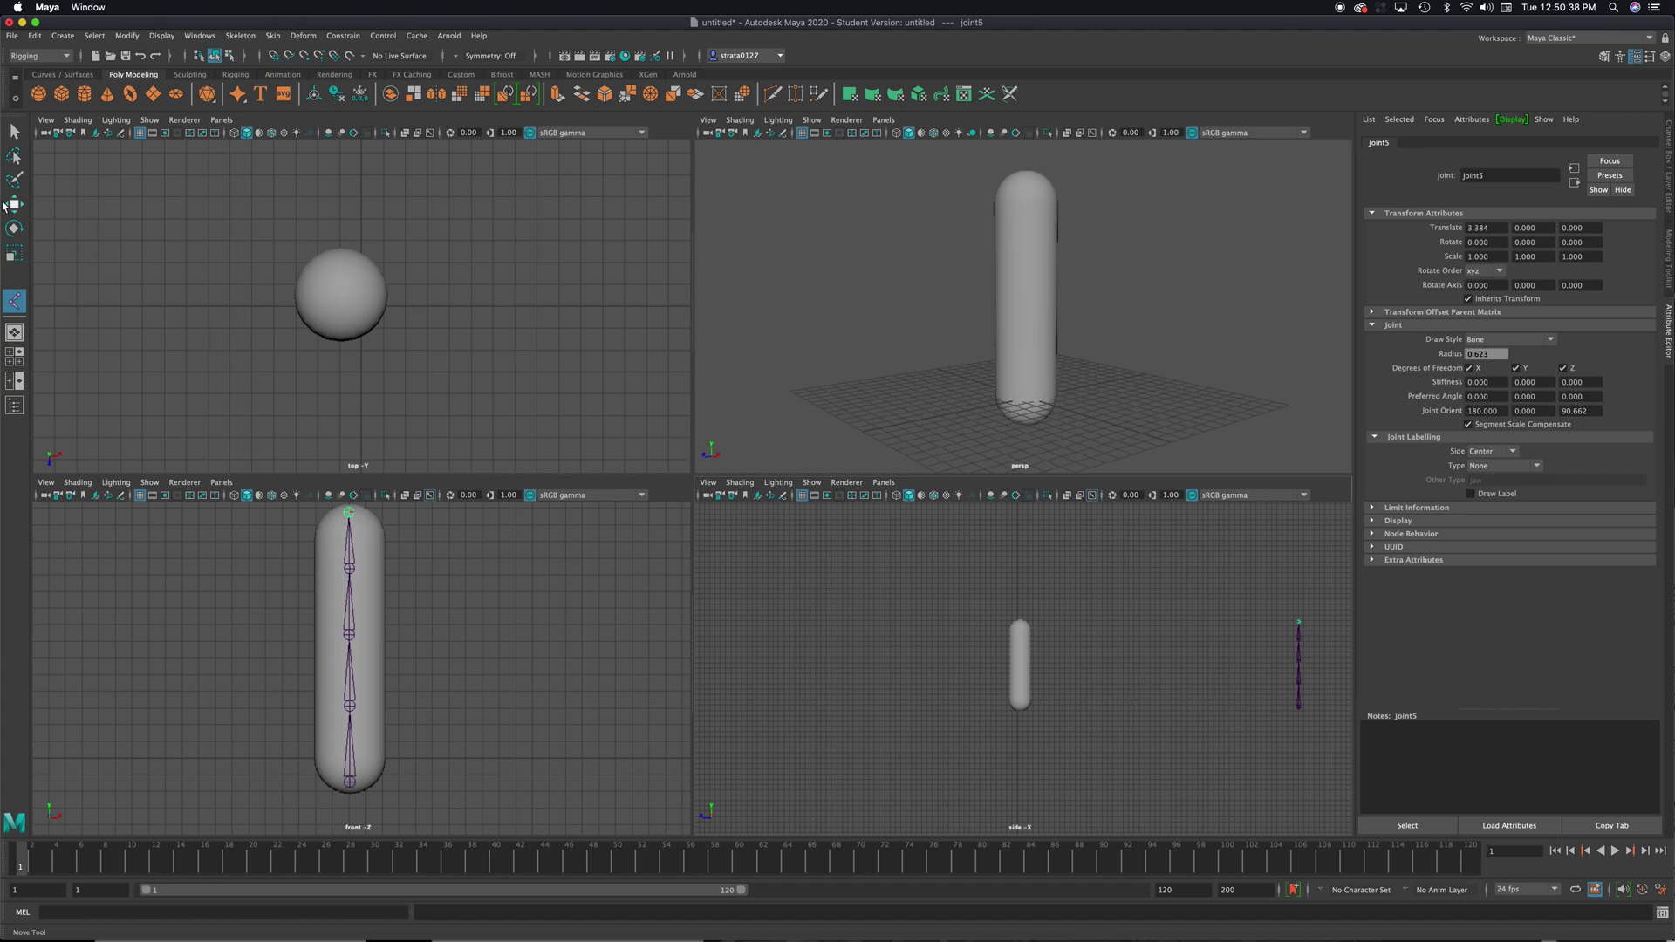
# Finish the joint chain with the Move tool and frame the maximized side view on the joints.
pyautogui.press('w')
pyautogui.keyDown('alt'); pyautogui.moveTo(1180, 677); pyautogui.dragTo(868, 650, button='middle'); pyautogui.keyUp('alt')
pyautogui.scroll(-1, 969, 655)
pyautogui.press('space')
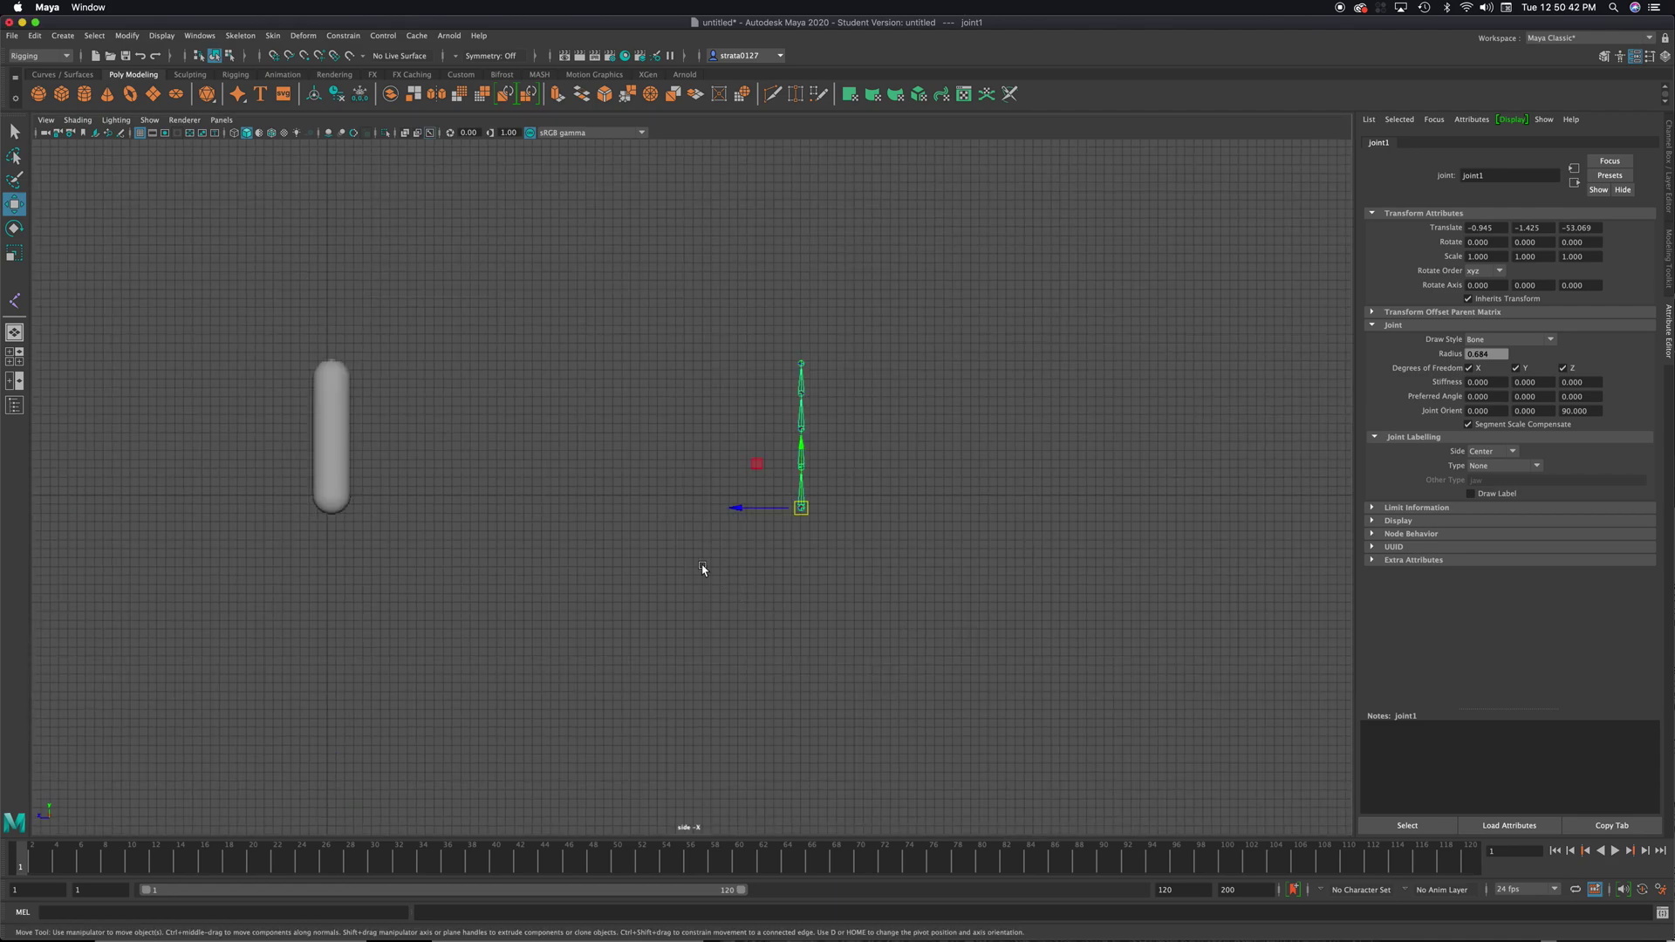
pyautogui.scroll(-2, 698, 568)
pyautogui.scroll(5, 695, 568)
pyautogui.keyDown('alt'); pyautogui.moveTo(696, 568); pyautogui.dragTo(968, 524, button='middle'); pyautogui.keyUp('alt')
pyautogui.scroll(1, 849, 613)
# Select root joint1 and drag the whole skeleton left into the capsule's centre.
pyautogui.click(1150, 487)
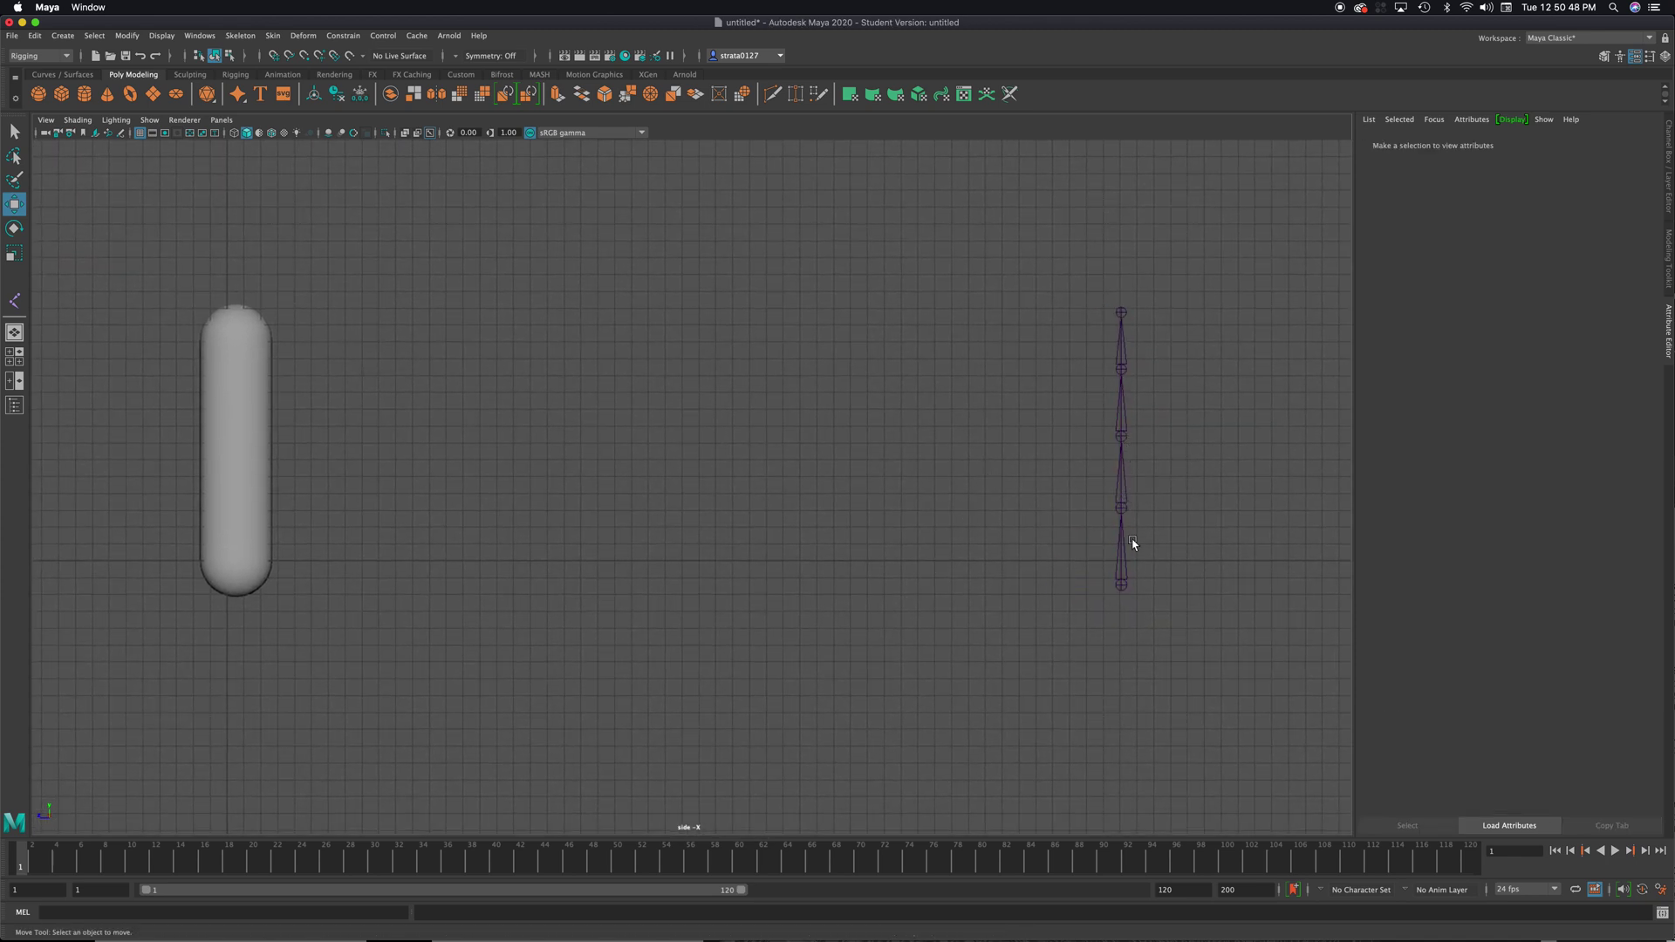
pyautogui.click(1121, 587)
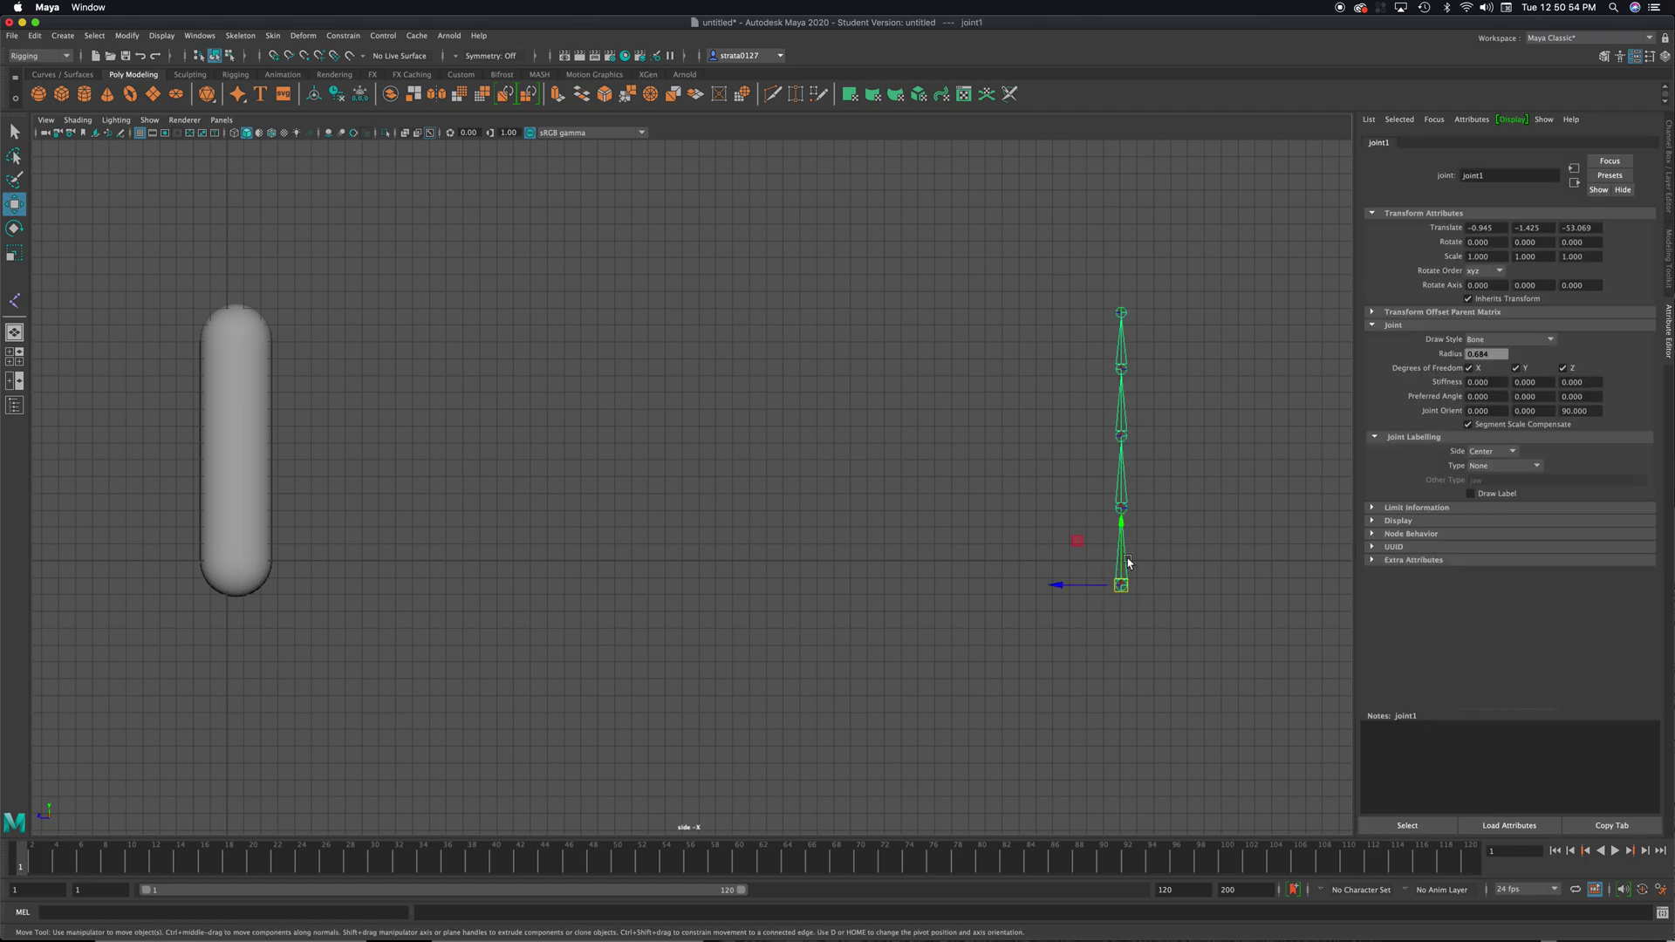
pyautogui.click(1121, 584)
pyautogui.click(1196, 375)
pyautogui.click(1121, 369)
pyautogui.click(1123, 436)
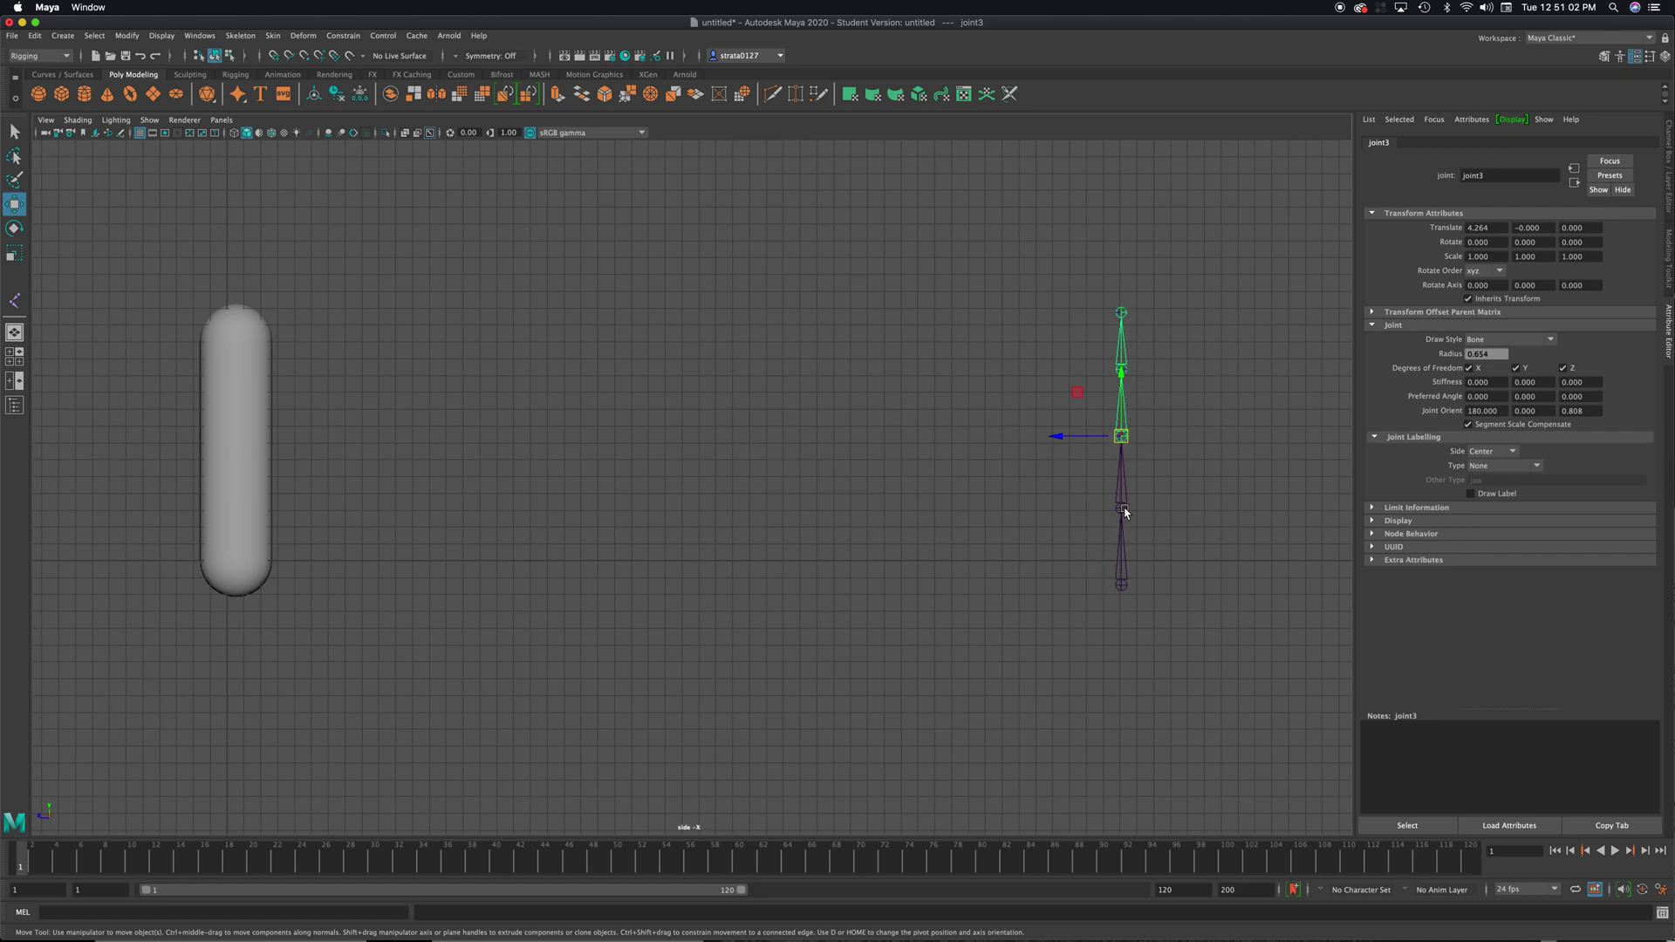
pyautogui.click(1149, 397)
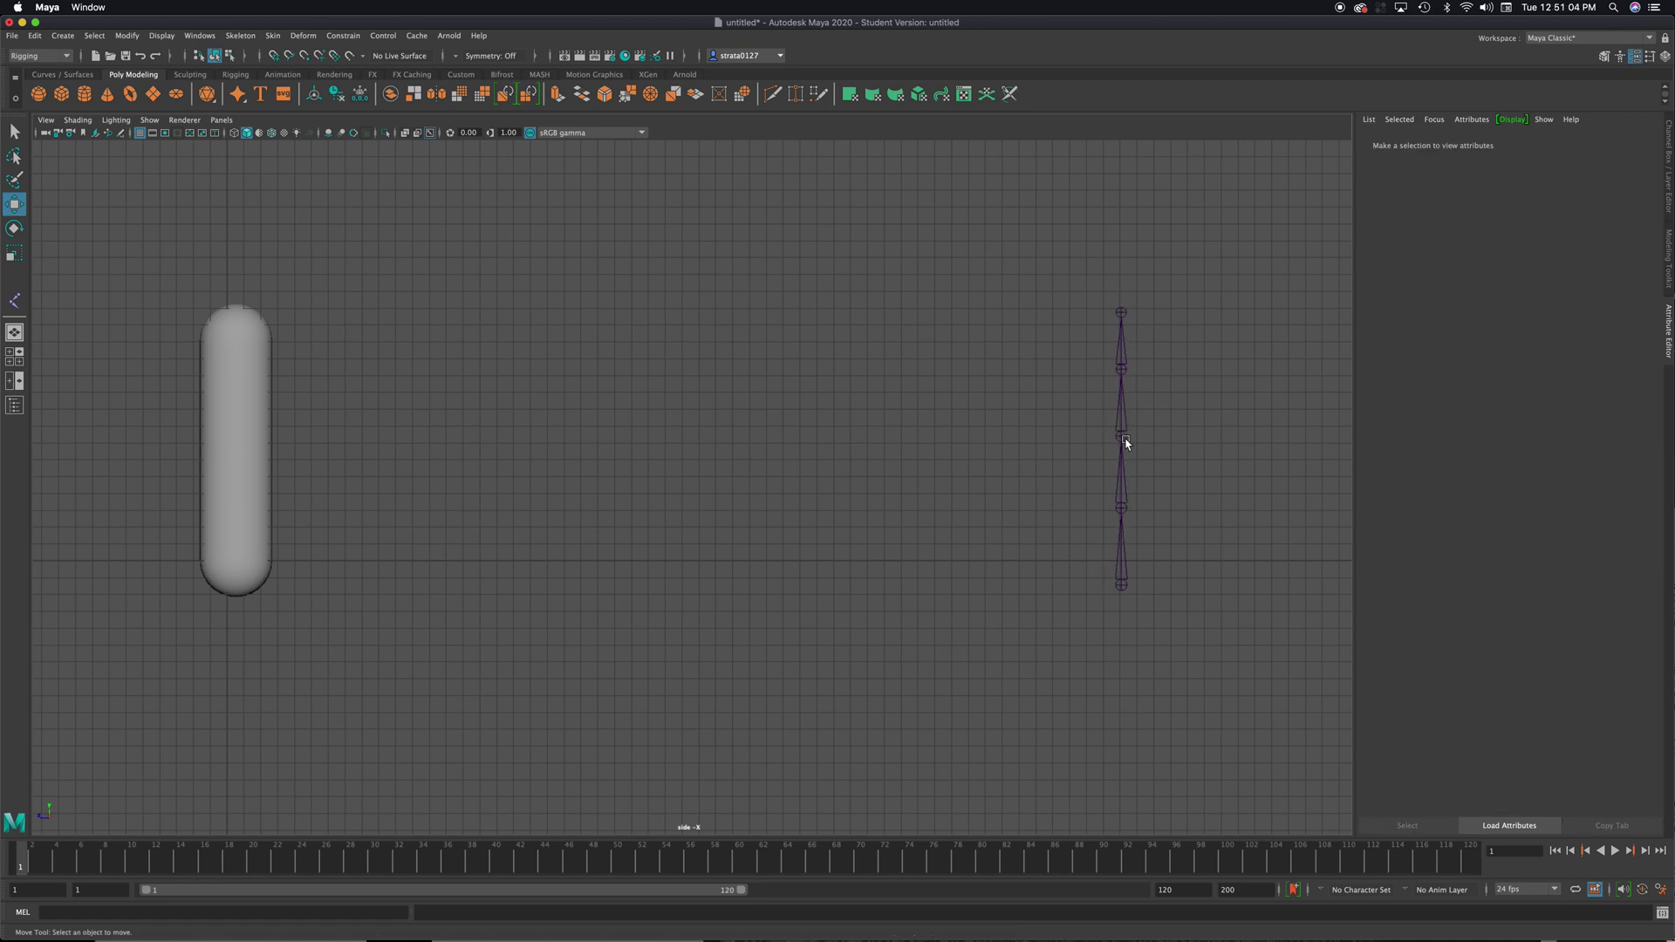
pyautogui.click(1122, 437)
pyautogui.moveTo(1053, 435); pyautogui.dragTo(686, 436)
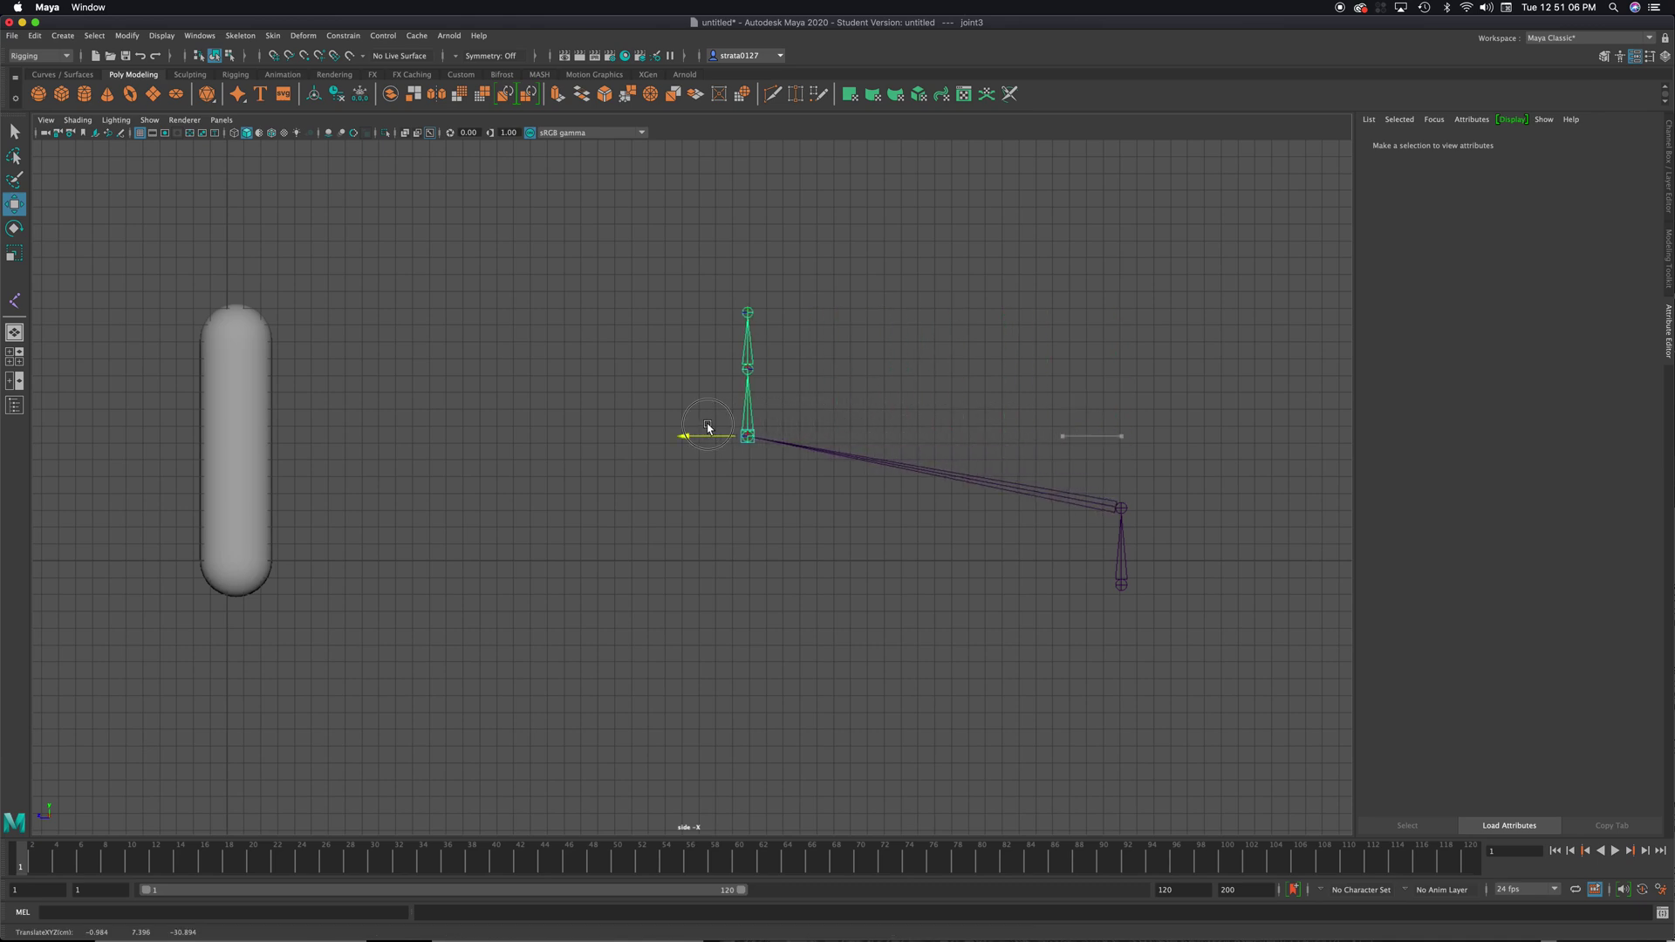
pyautogui.press('z')
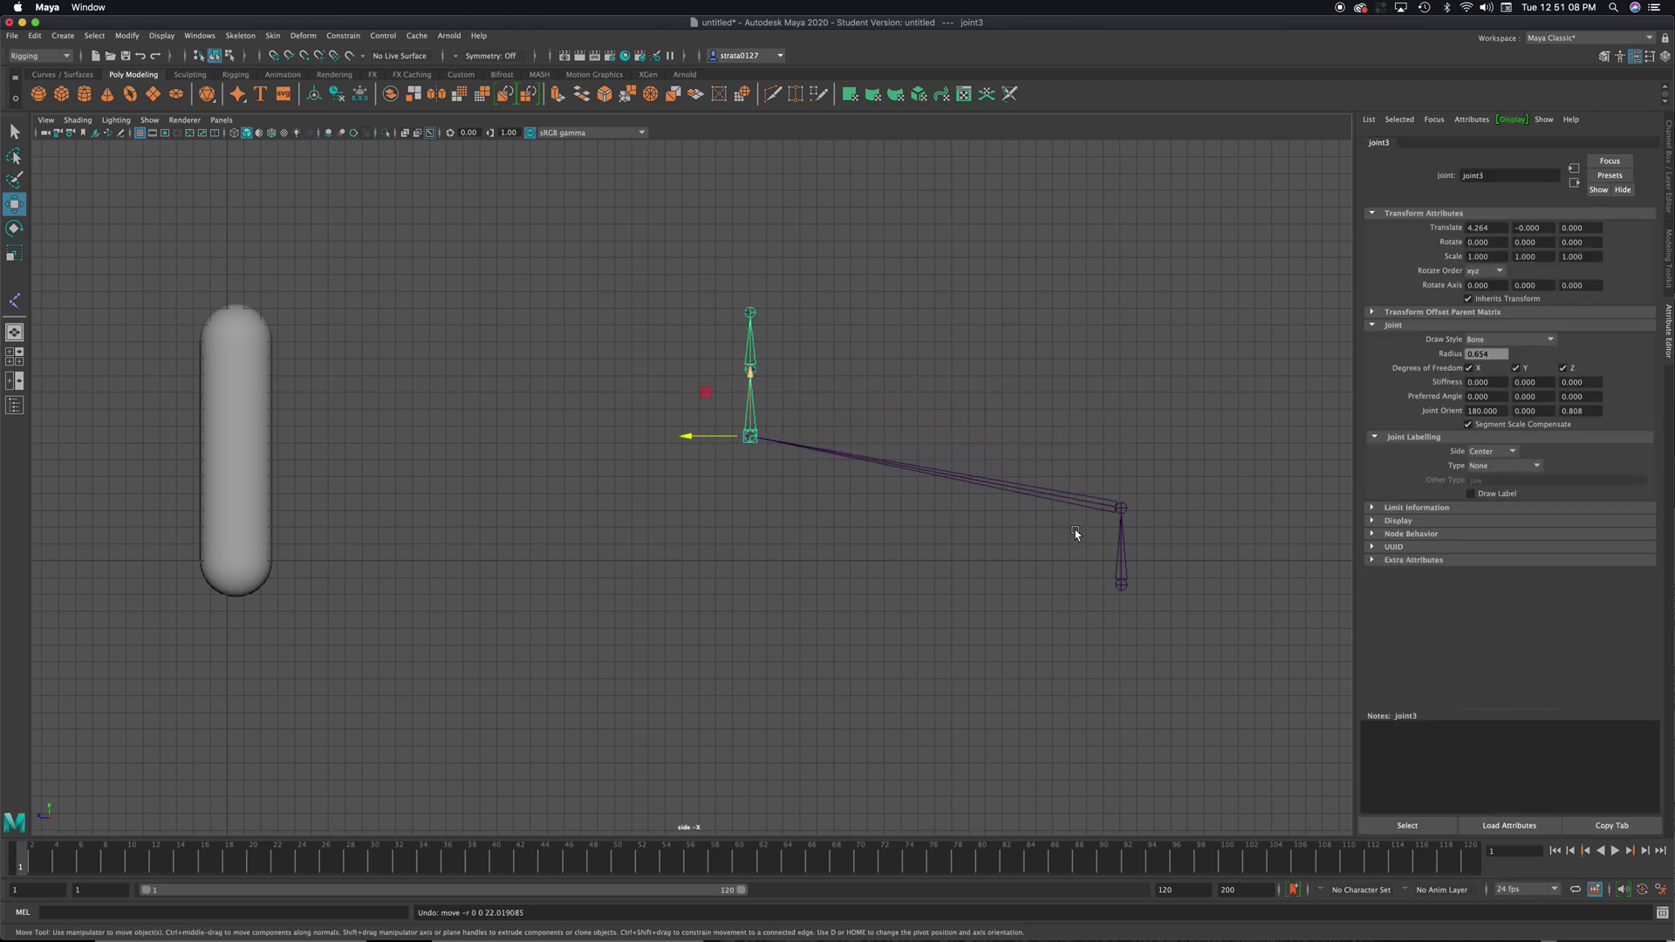
pyautogui.click(1123, 585)
pyautogui.moveTo(1123, 586); pyautogui.dragTo(198, 593)
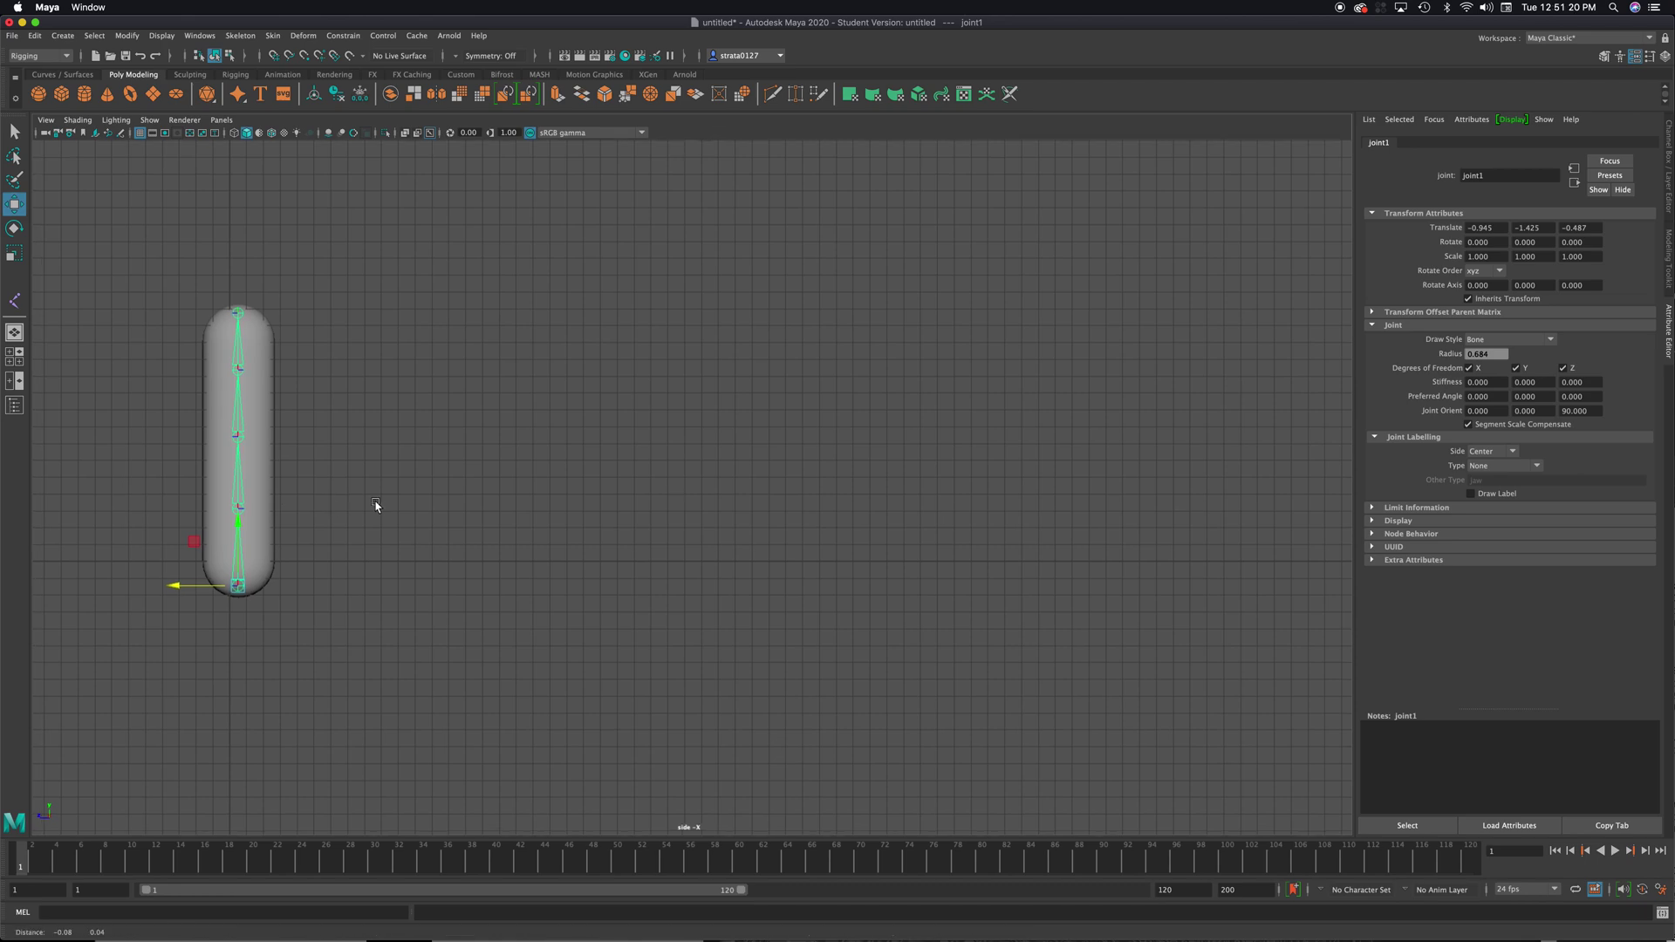
# Maximize and orbit the perspective view, then enable X-Ray Joints to see the chain inside.
pyautogui.keyDown('alt'); pyautogui.moveTo(374, 505); pyautogui.dragTo(768, 518, button='middle'); pyautogui.keyUp('alt')
pyautogui.scroll(5, 768, 519)
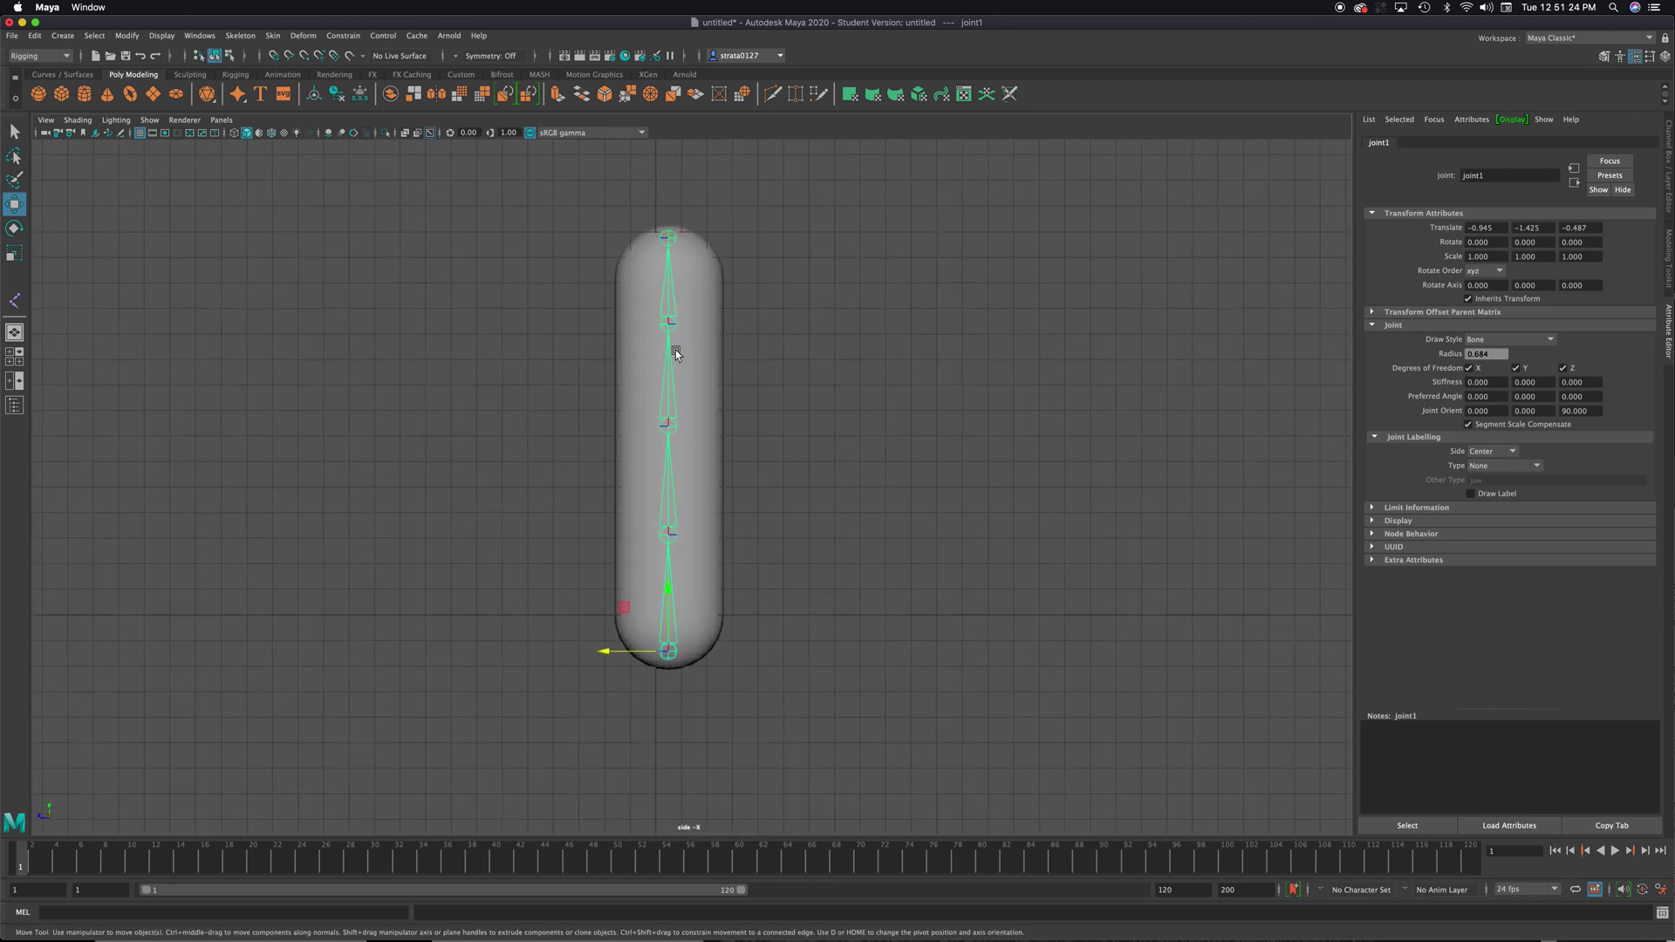
pyautogui.press('space')
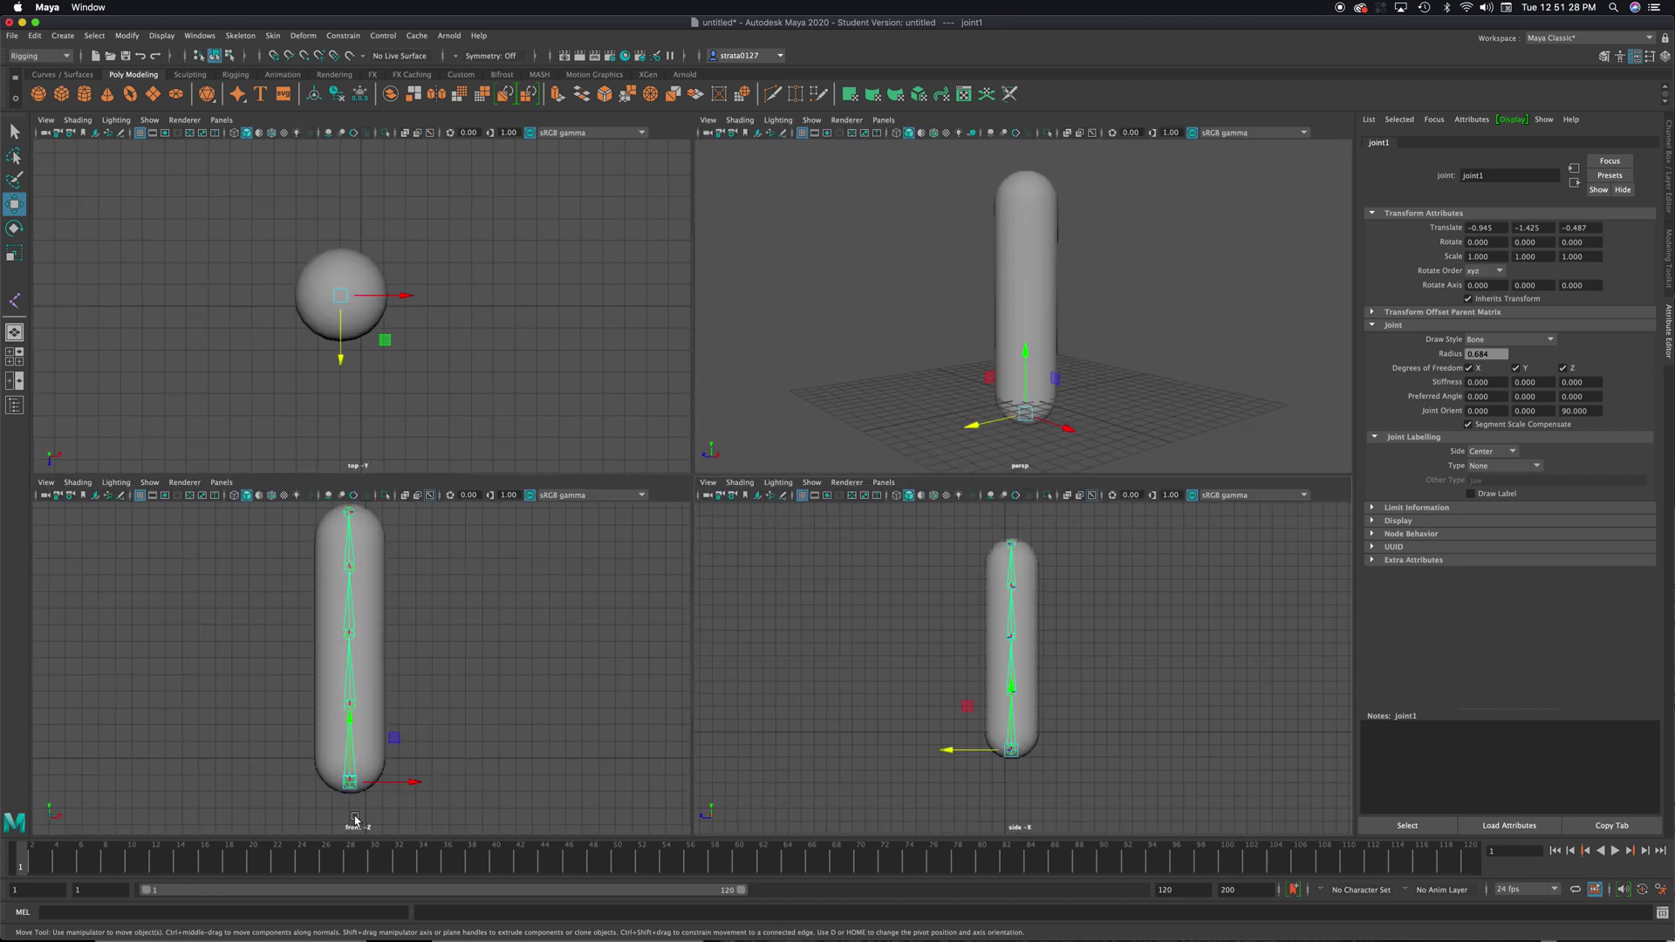
pyautogui.press('space')
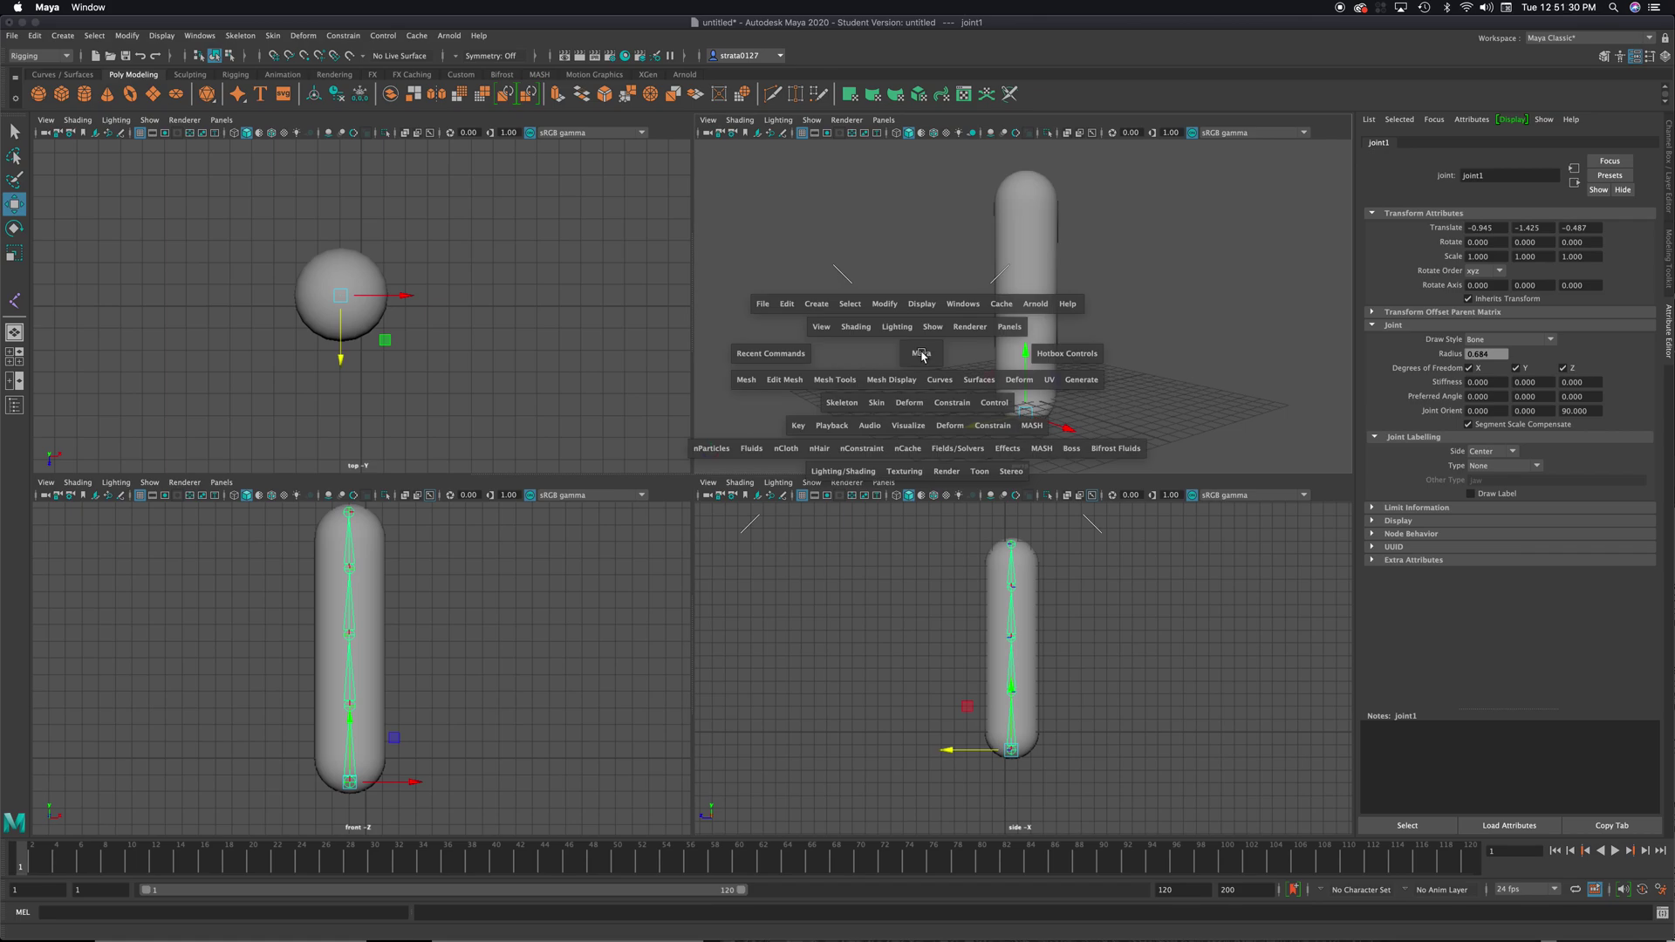
pyautogui.keyDown('alt'); pyautogui.moveTo(845, 475); pyautogui.dragTo(882, 487); pyautogui.keyUp('alt')
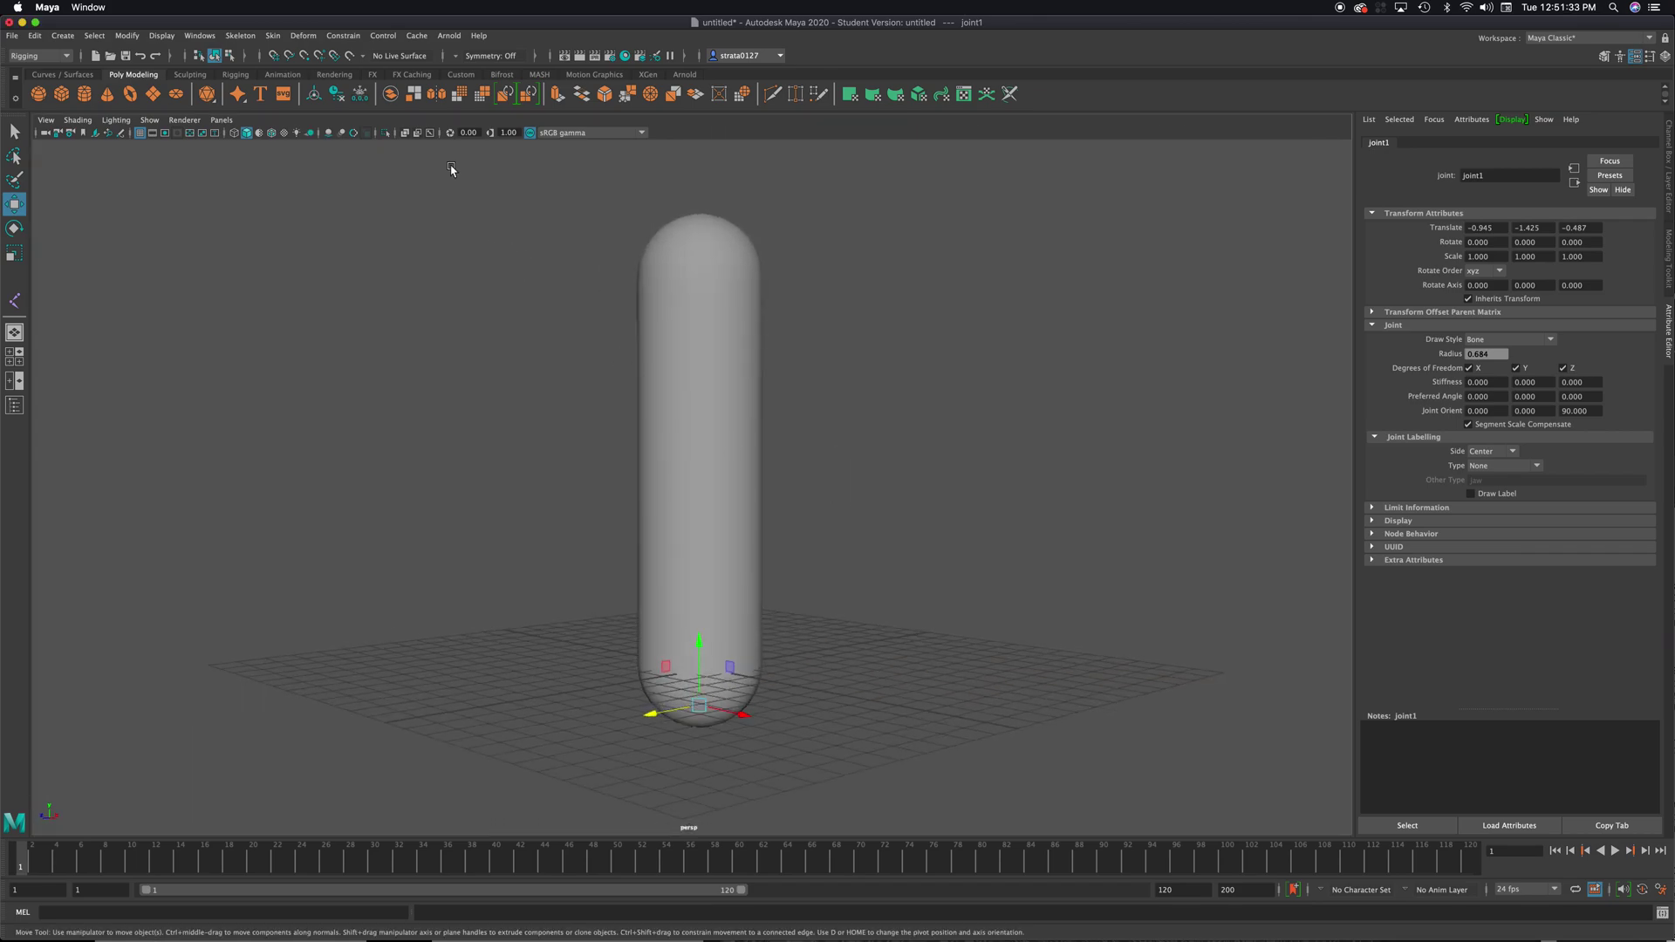
pyautogui.click(430, 133)
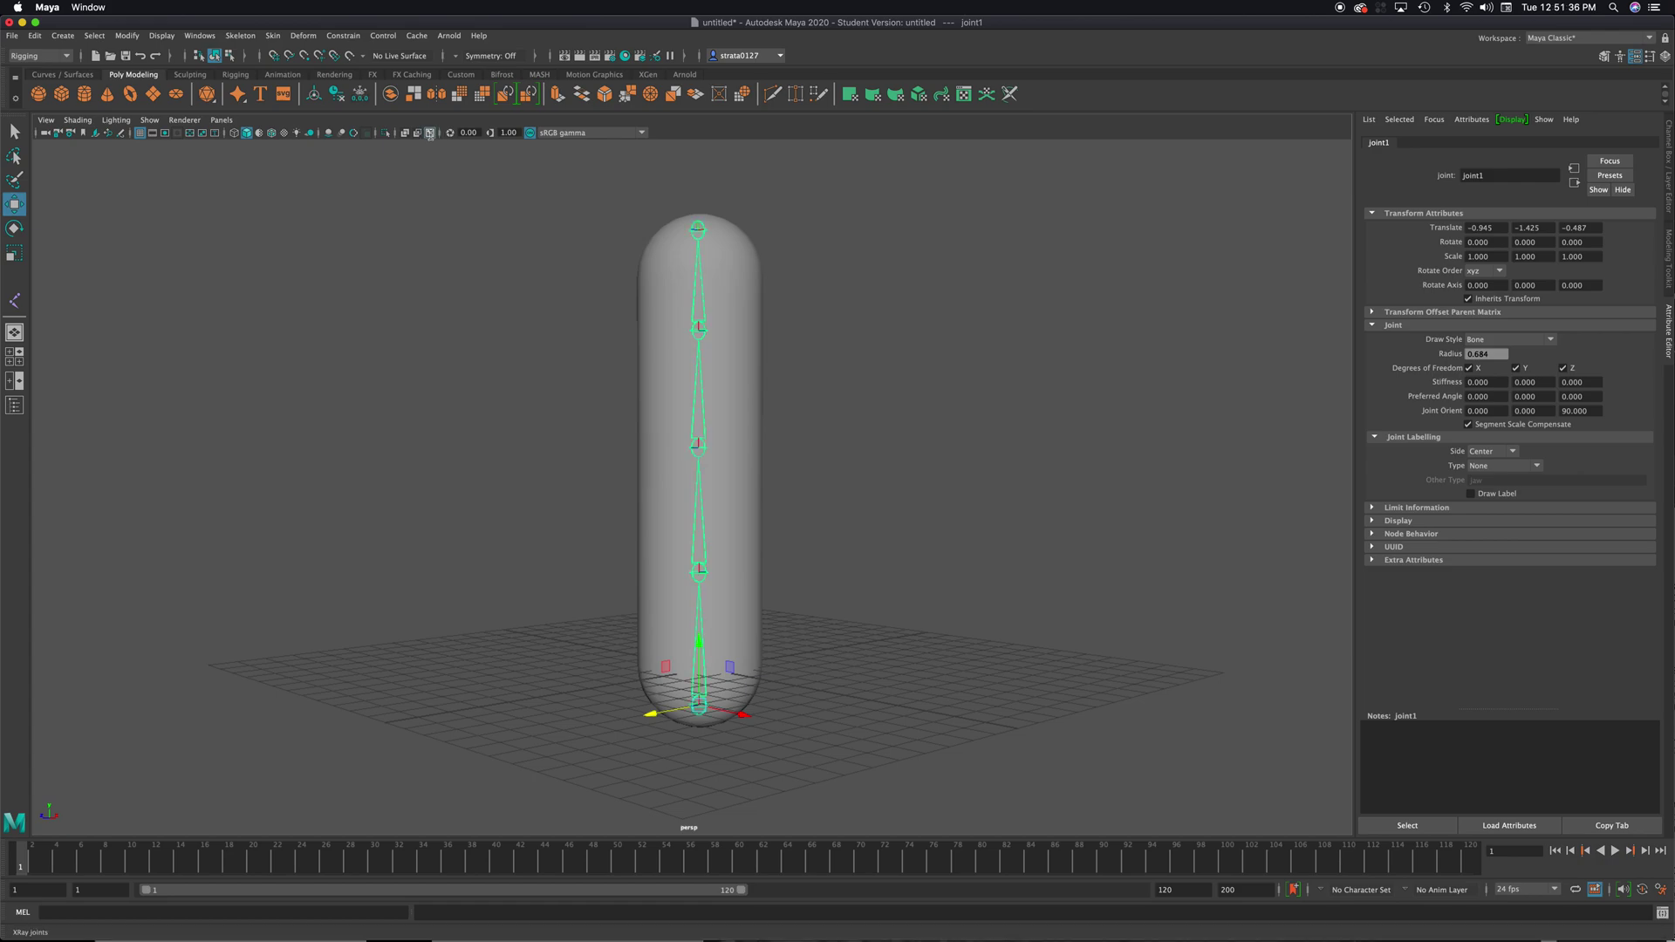
# Undo joint3's bend so its rotation returns to 0, 0, 0 and the chain stands straight.
pyautogui.keyDown('alt'); pyautogui.moveTo(1043, 497); pyautogui.dragTo(980, 497); pyautogui.keyUp('alt')
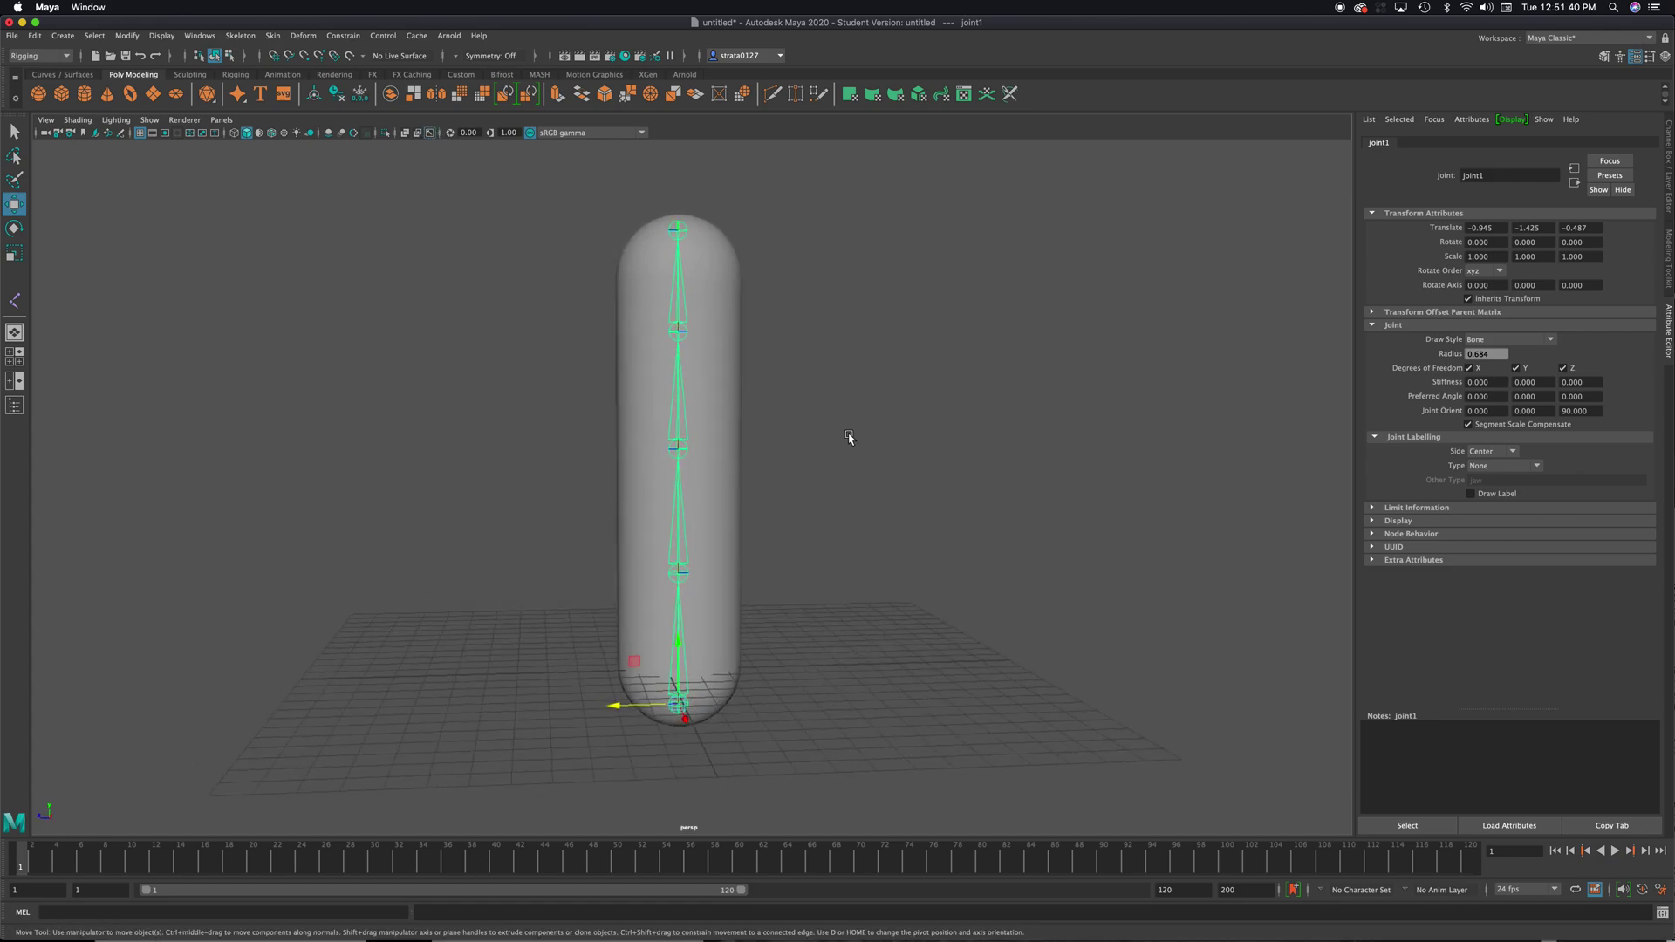
pyautogui.click(8, 233)
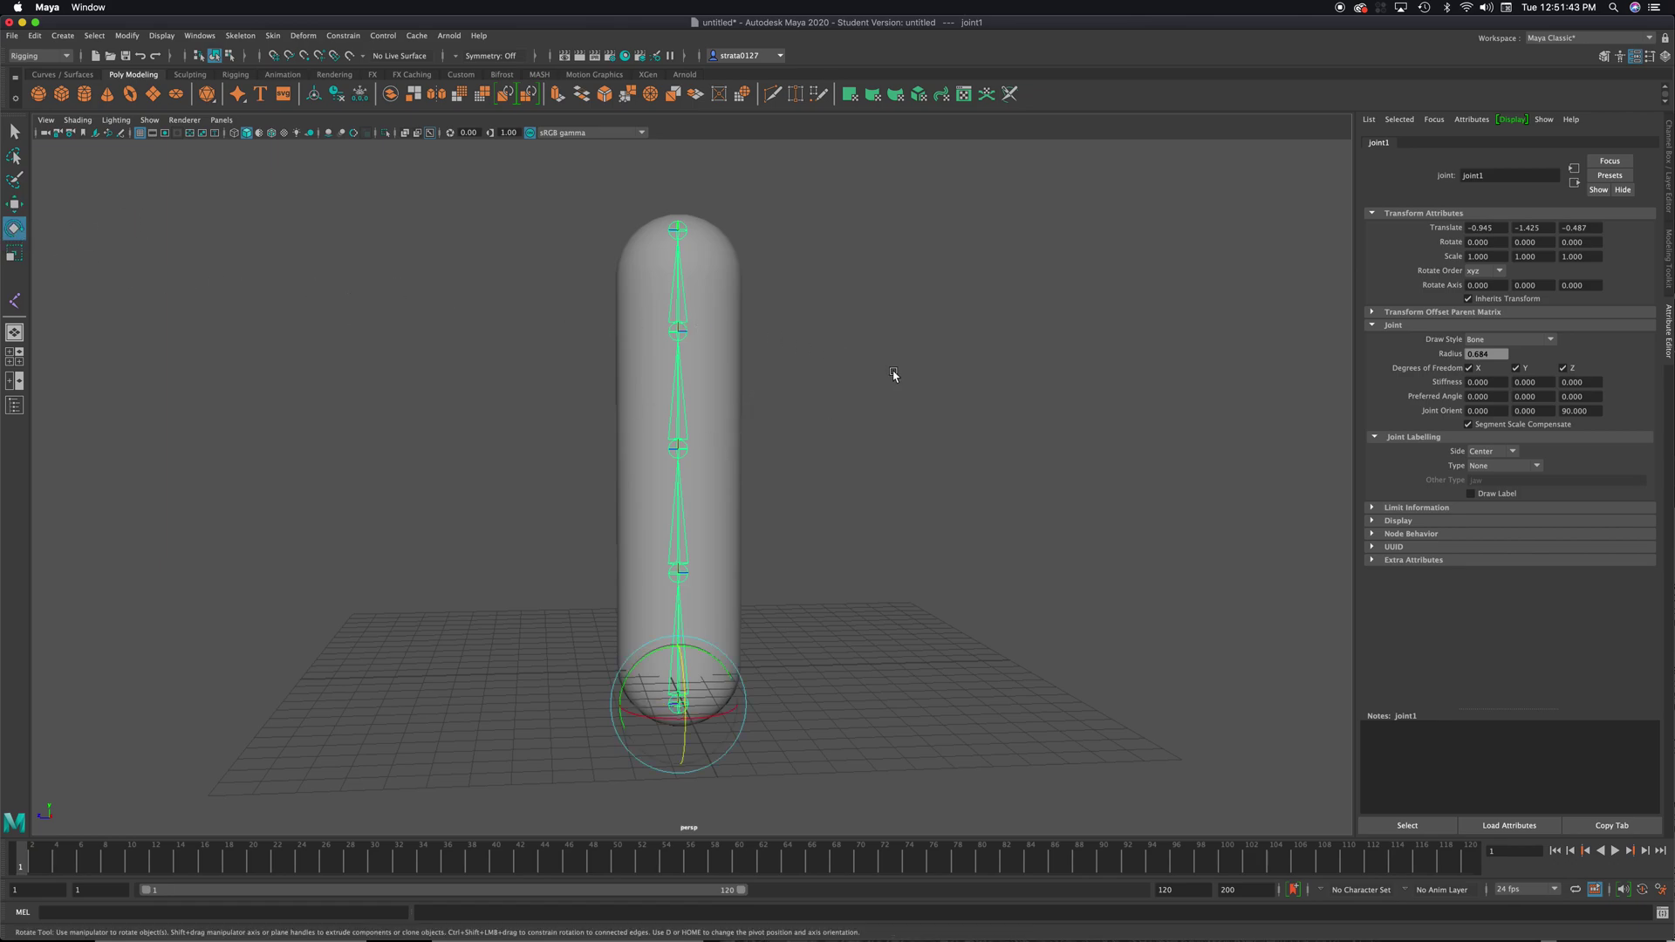
pyautogui.keyDown('alt'); pyautogui.moveTo(893, 375); pyautogui.dragTo(885, 373); pyautogui.keyUp('alt')
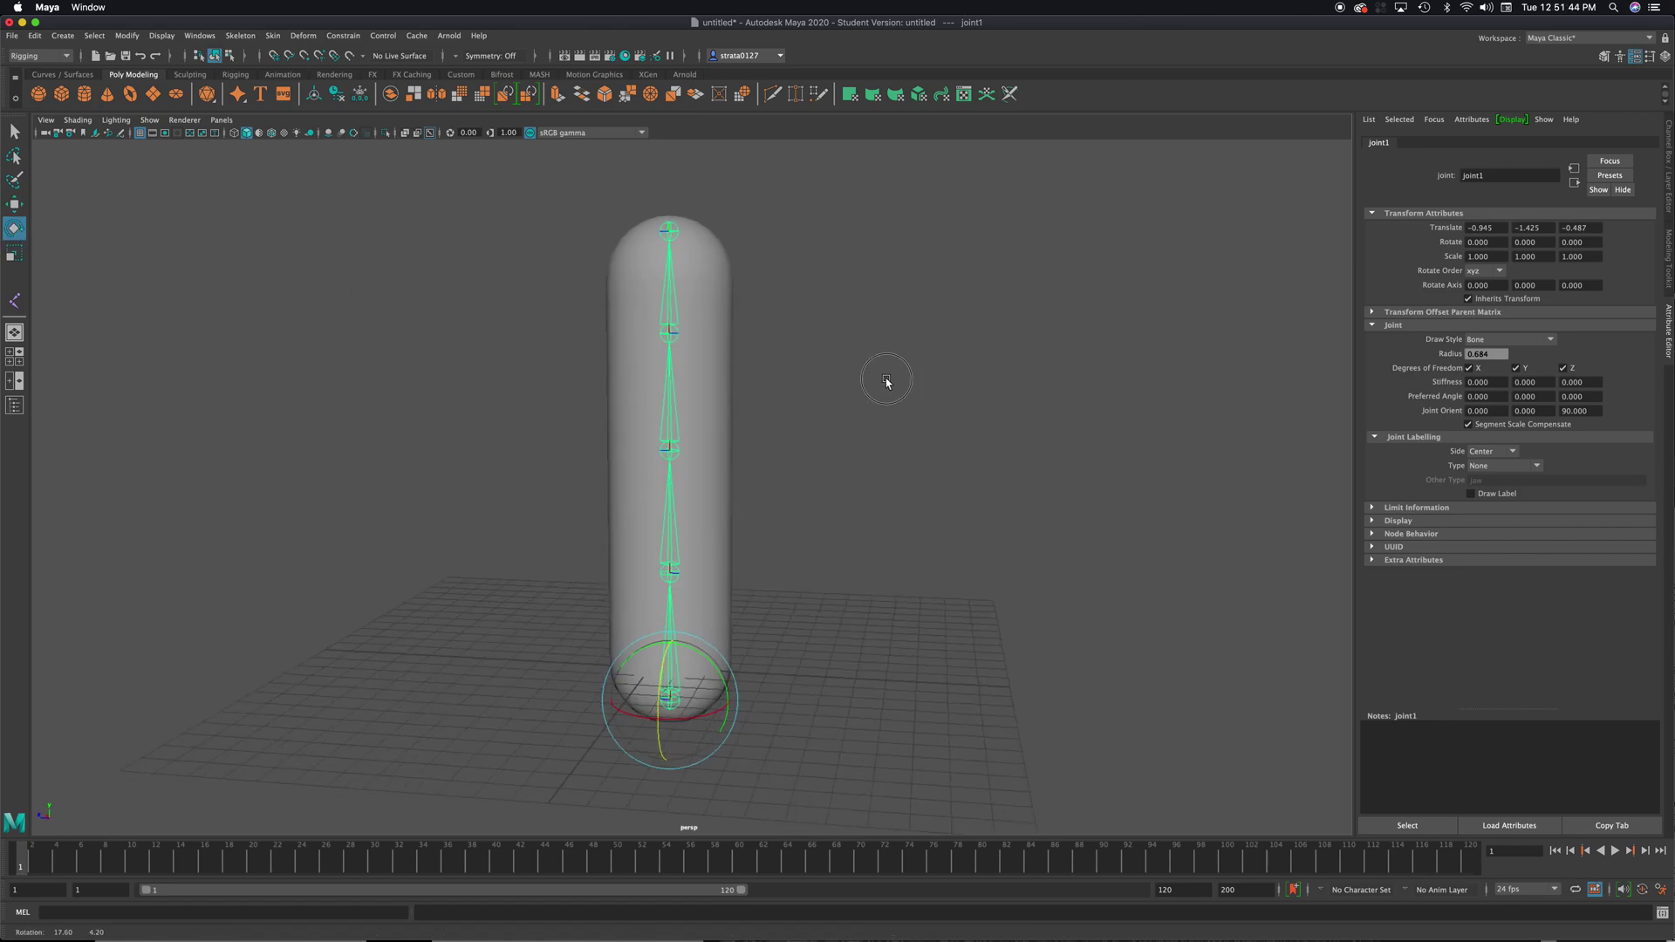
pyautogui.click(670, 454)
pyautogui.keyDown('alt'); pyautogui.moveTo(830, 463); pyautogui.dragTo(568, 457); pyautogui.keyUp('alt')
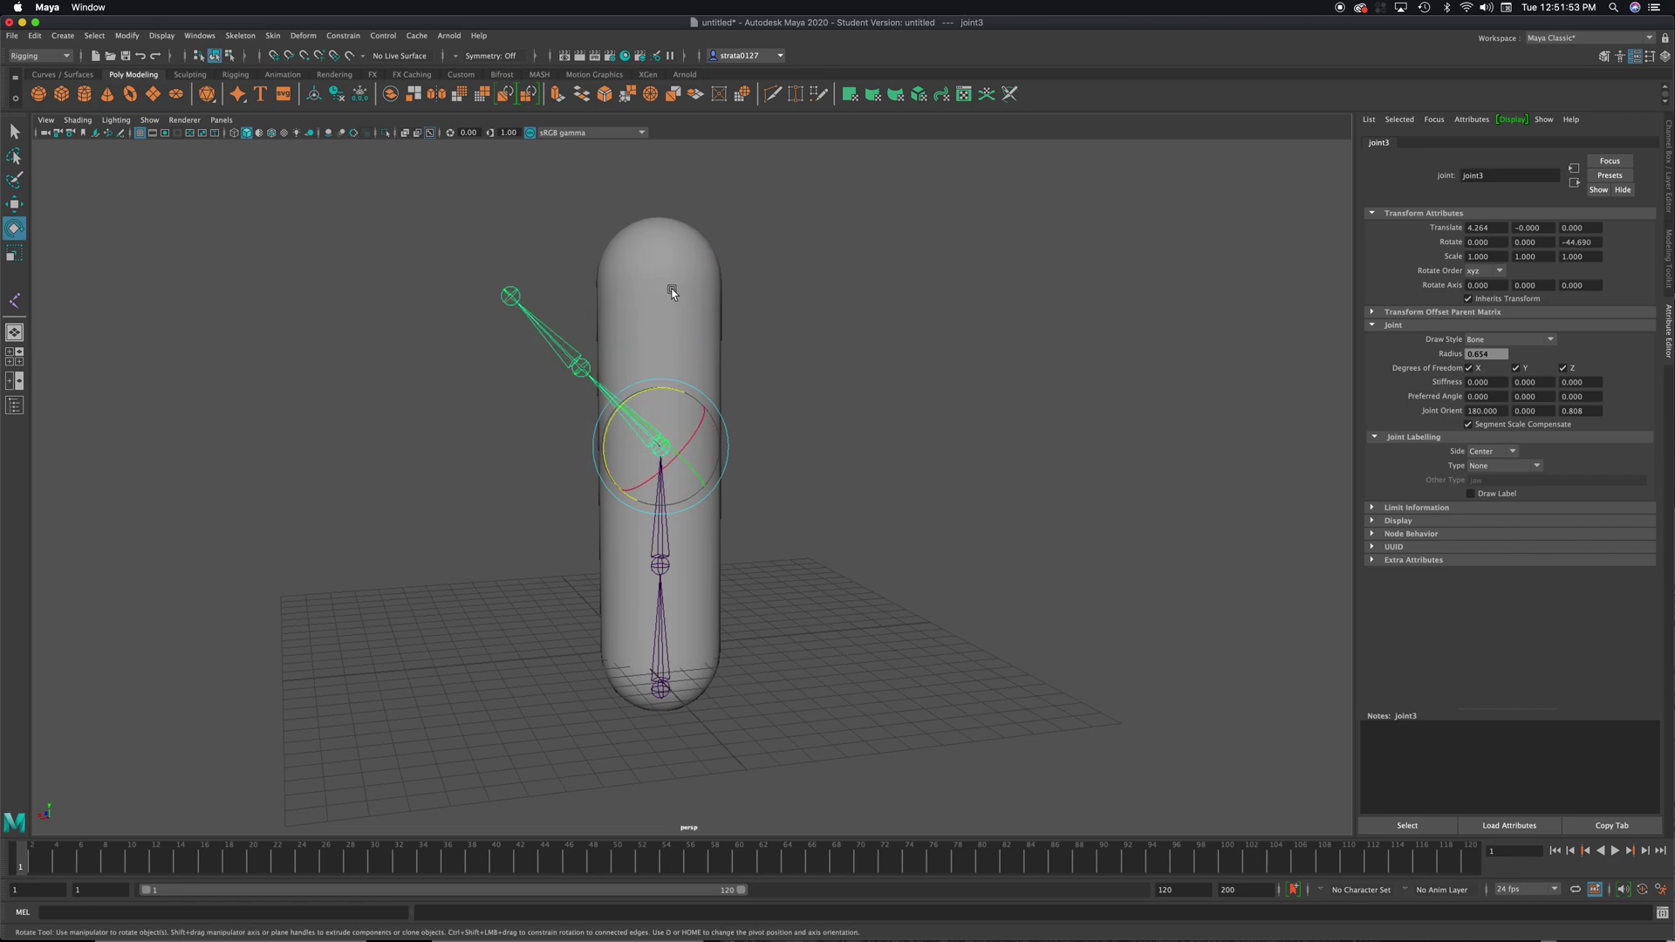
pyautogui.press('z')
pyautogui.keyDown('alt'); pyautogui.moveTo(751, 344); pyautogui.dragTo(793, 346); pyautogui.keyUp('alt')
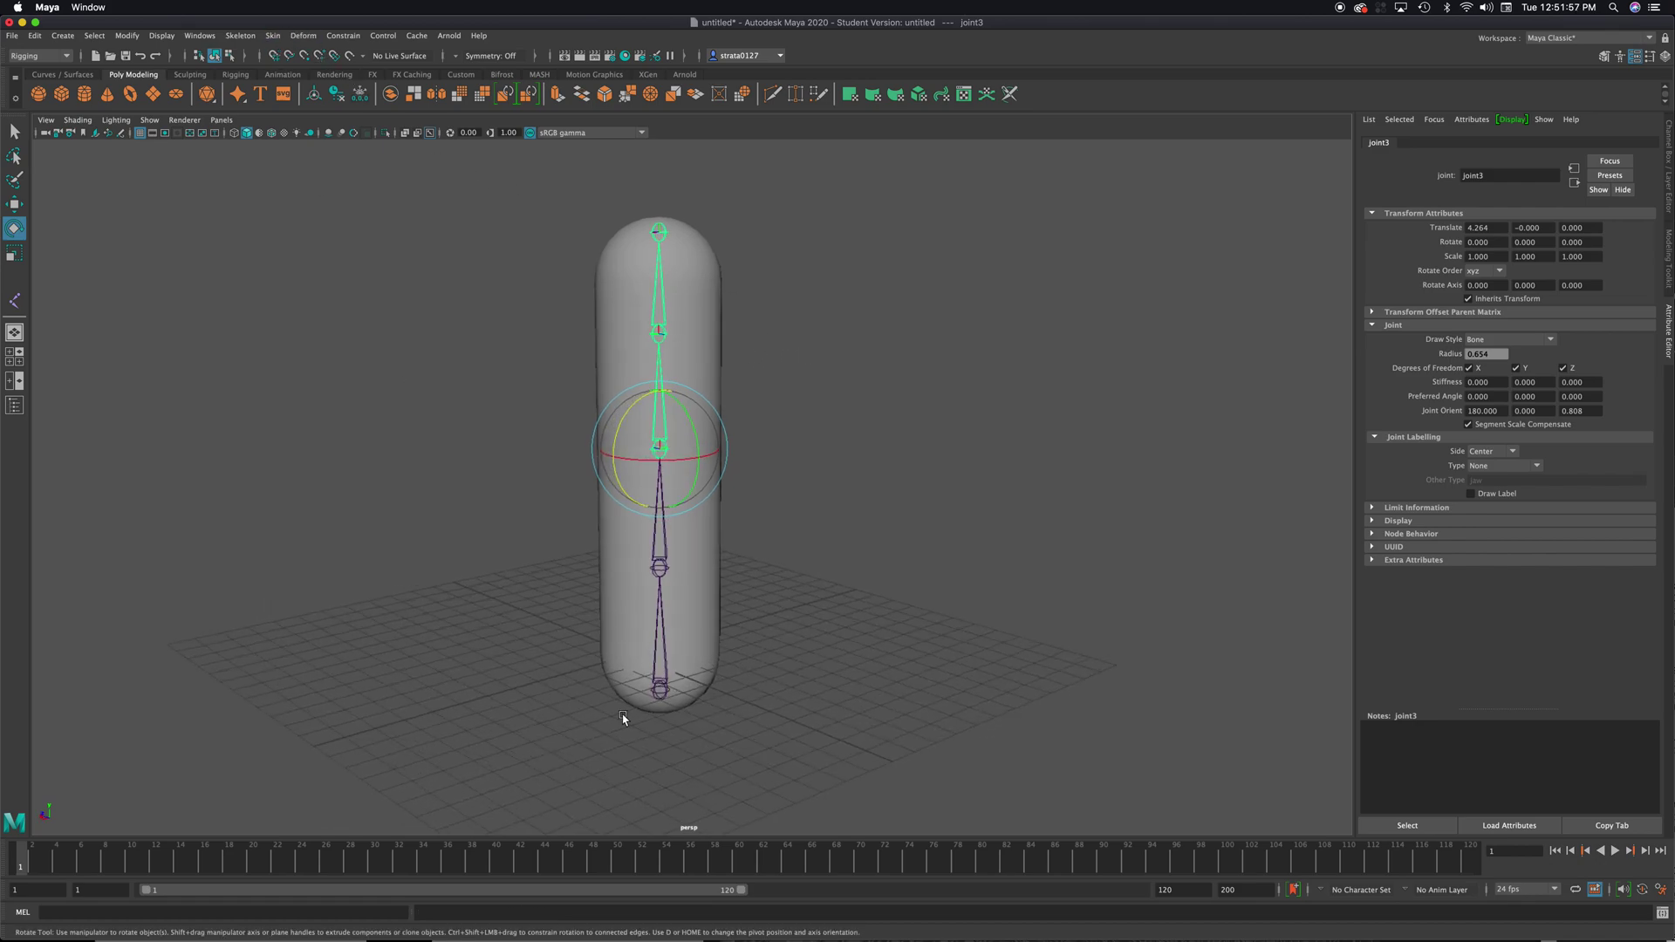
pyautogui.click(14, 132)
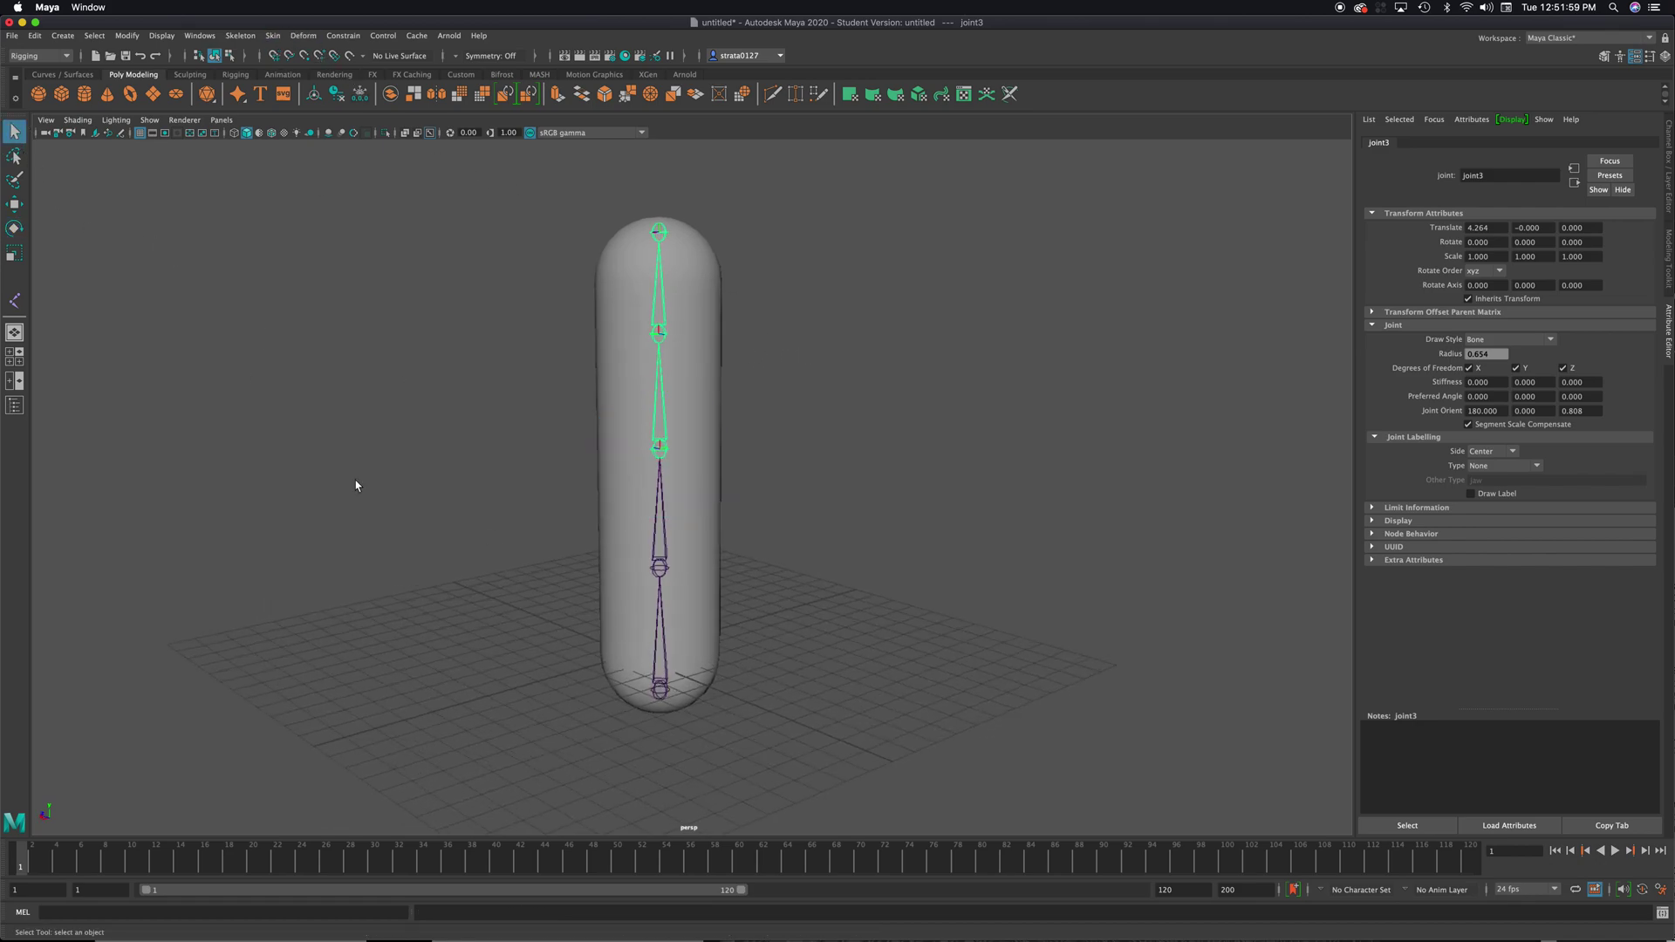
# Select root joint1 plus the pCylinder1 capsule mesh together, then bring up the Skin menu.
pyautogui.click(651, 684)
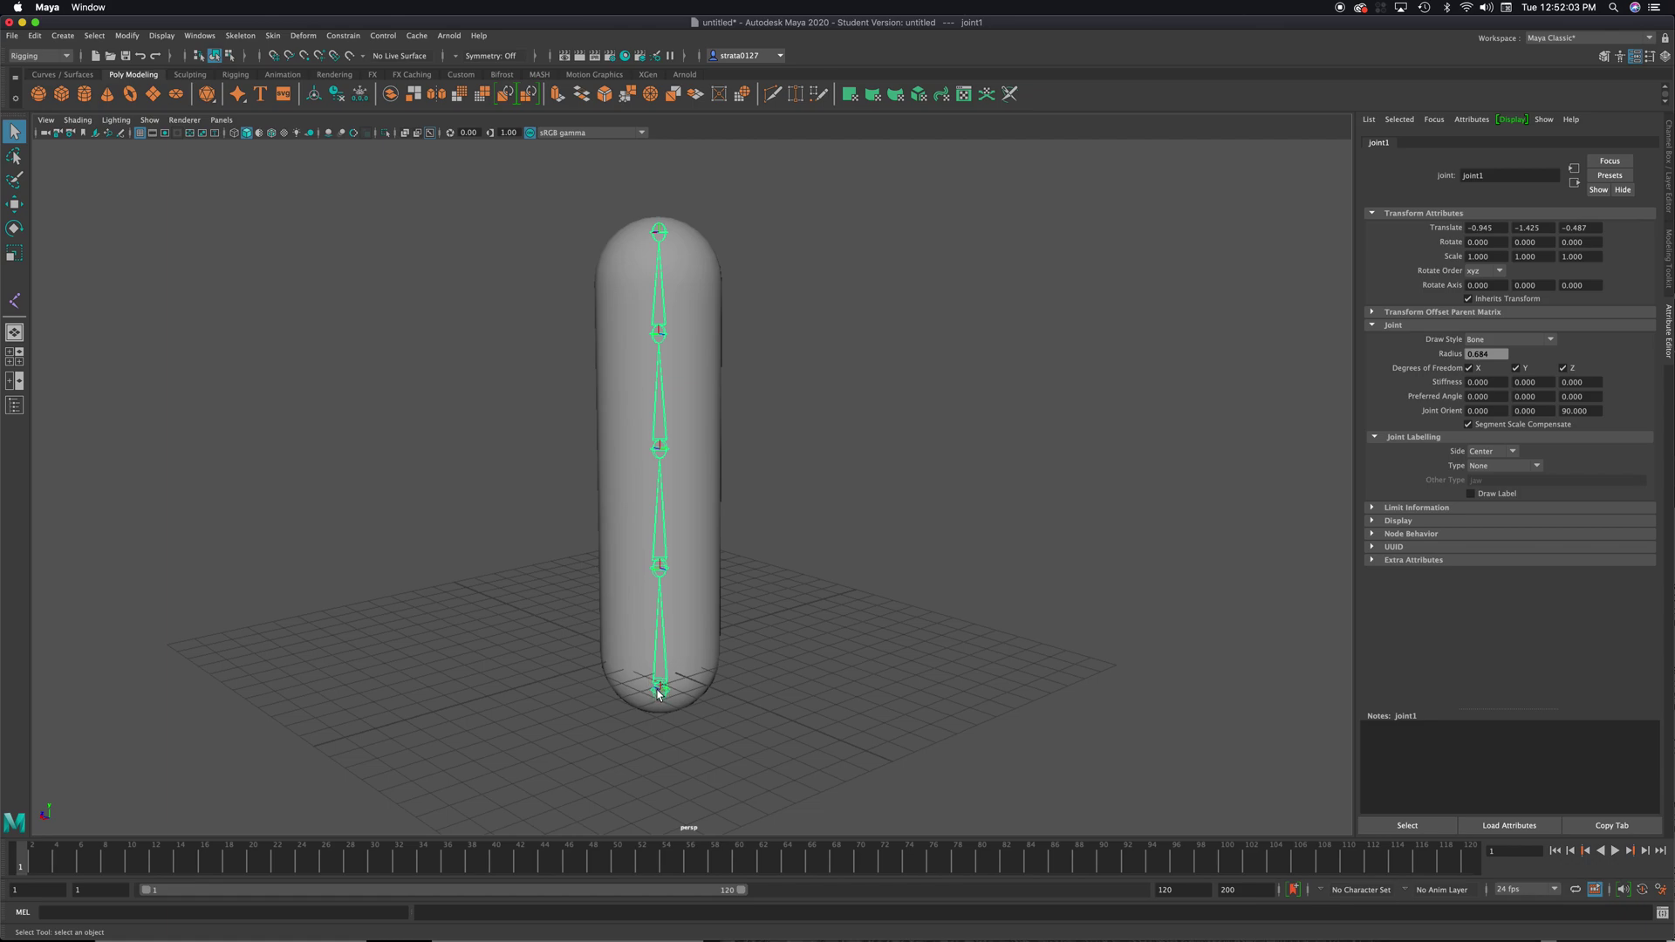
pyautogui.click(698, 497)
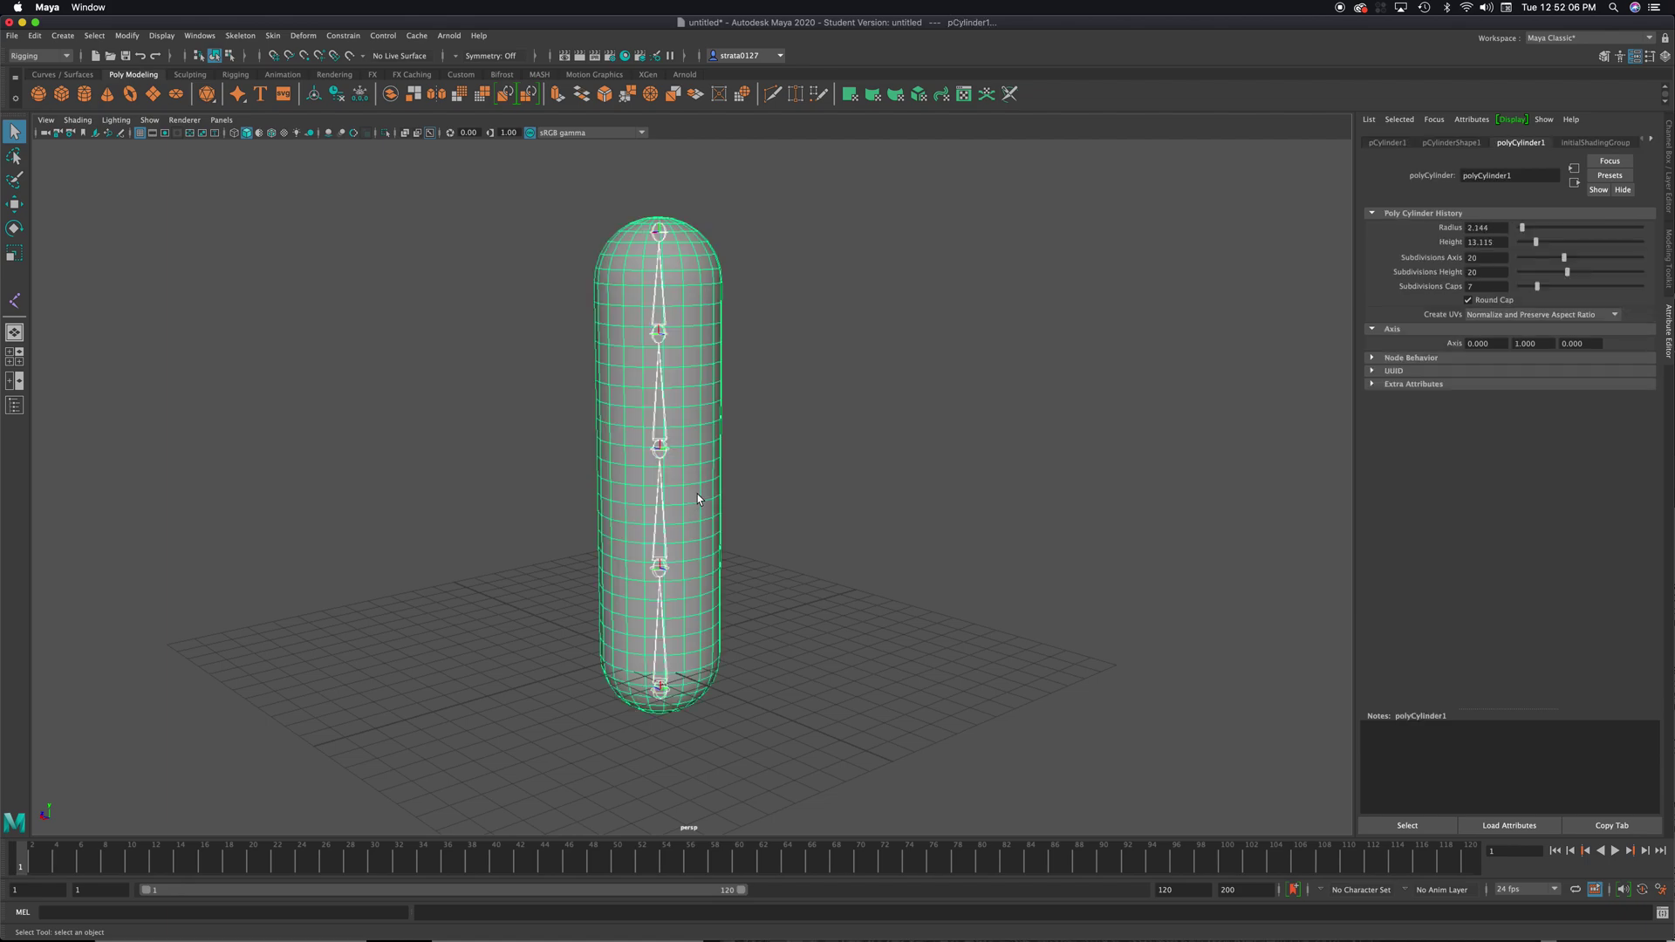
pyautogui.click(789, 555)
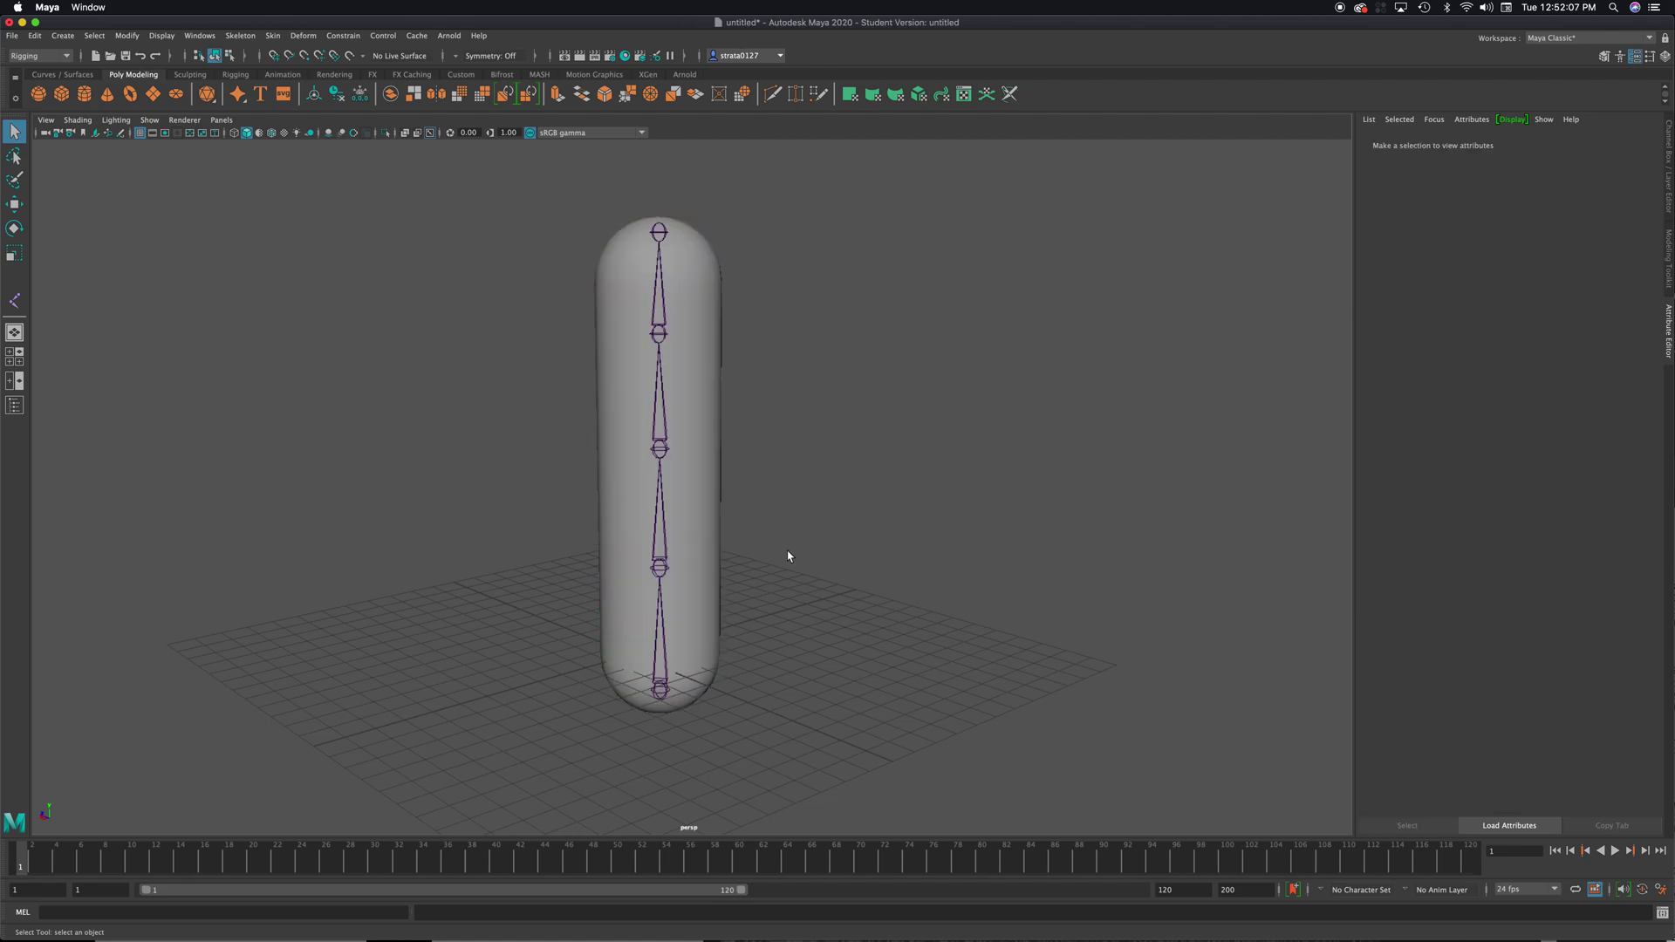
pyautogui.click(666, 698)
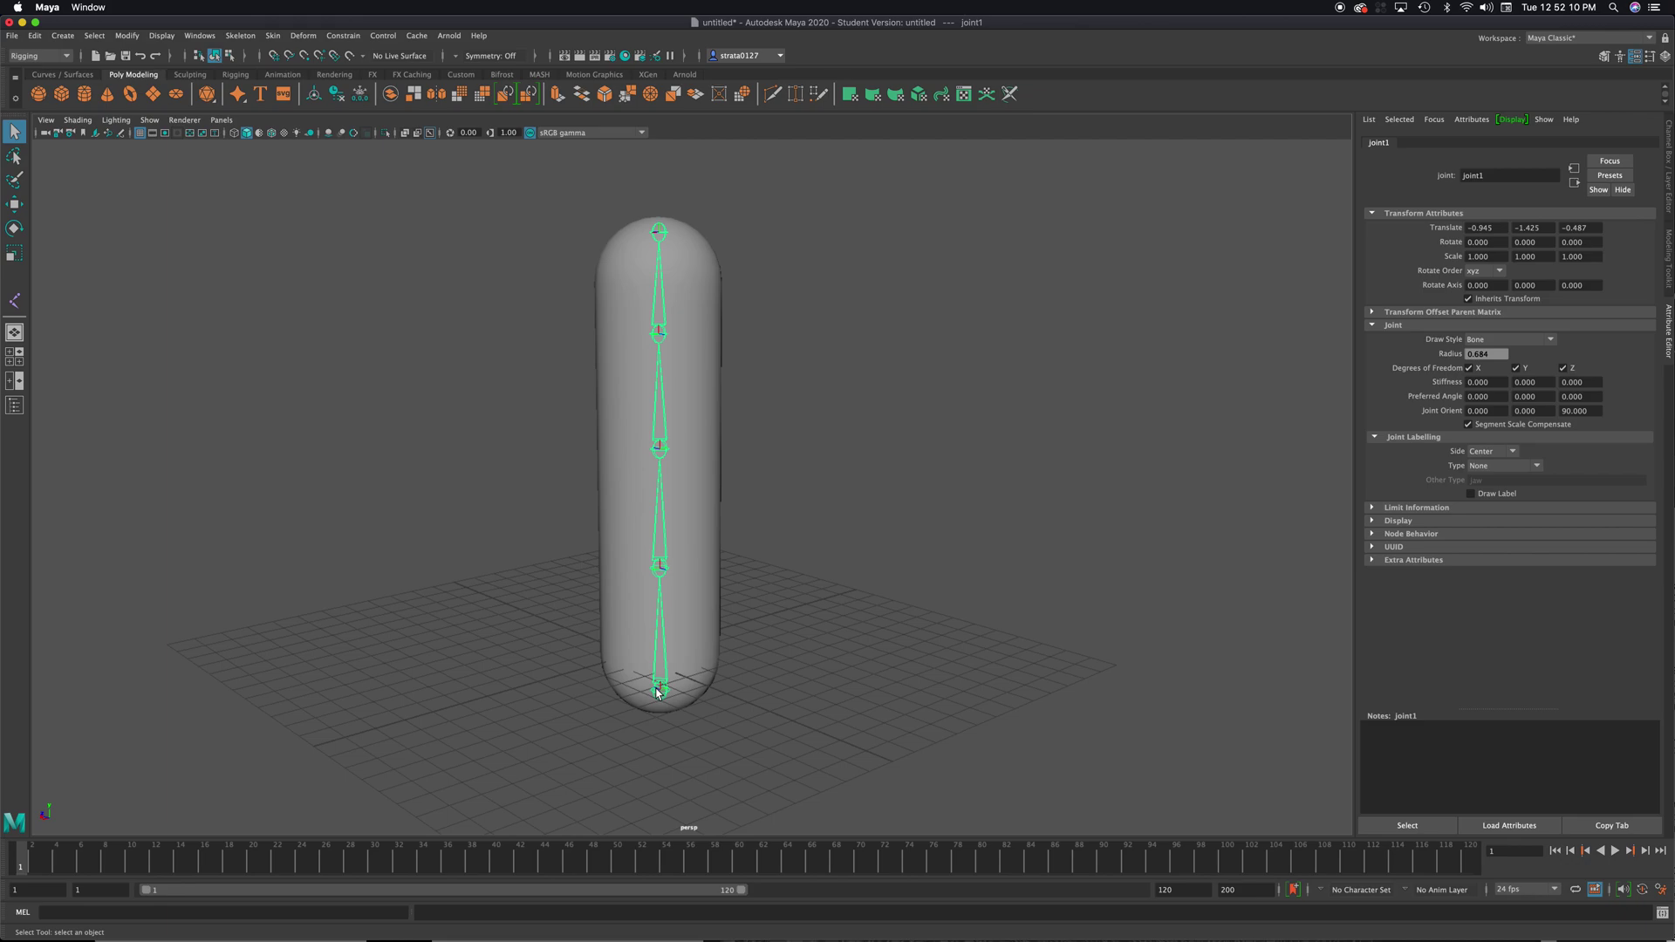
pyautogui.keyDown('shift'); pyautogui.click(698, 505); pyautogui.keyUp('shift')
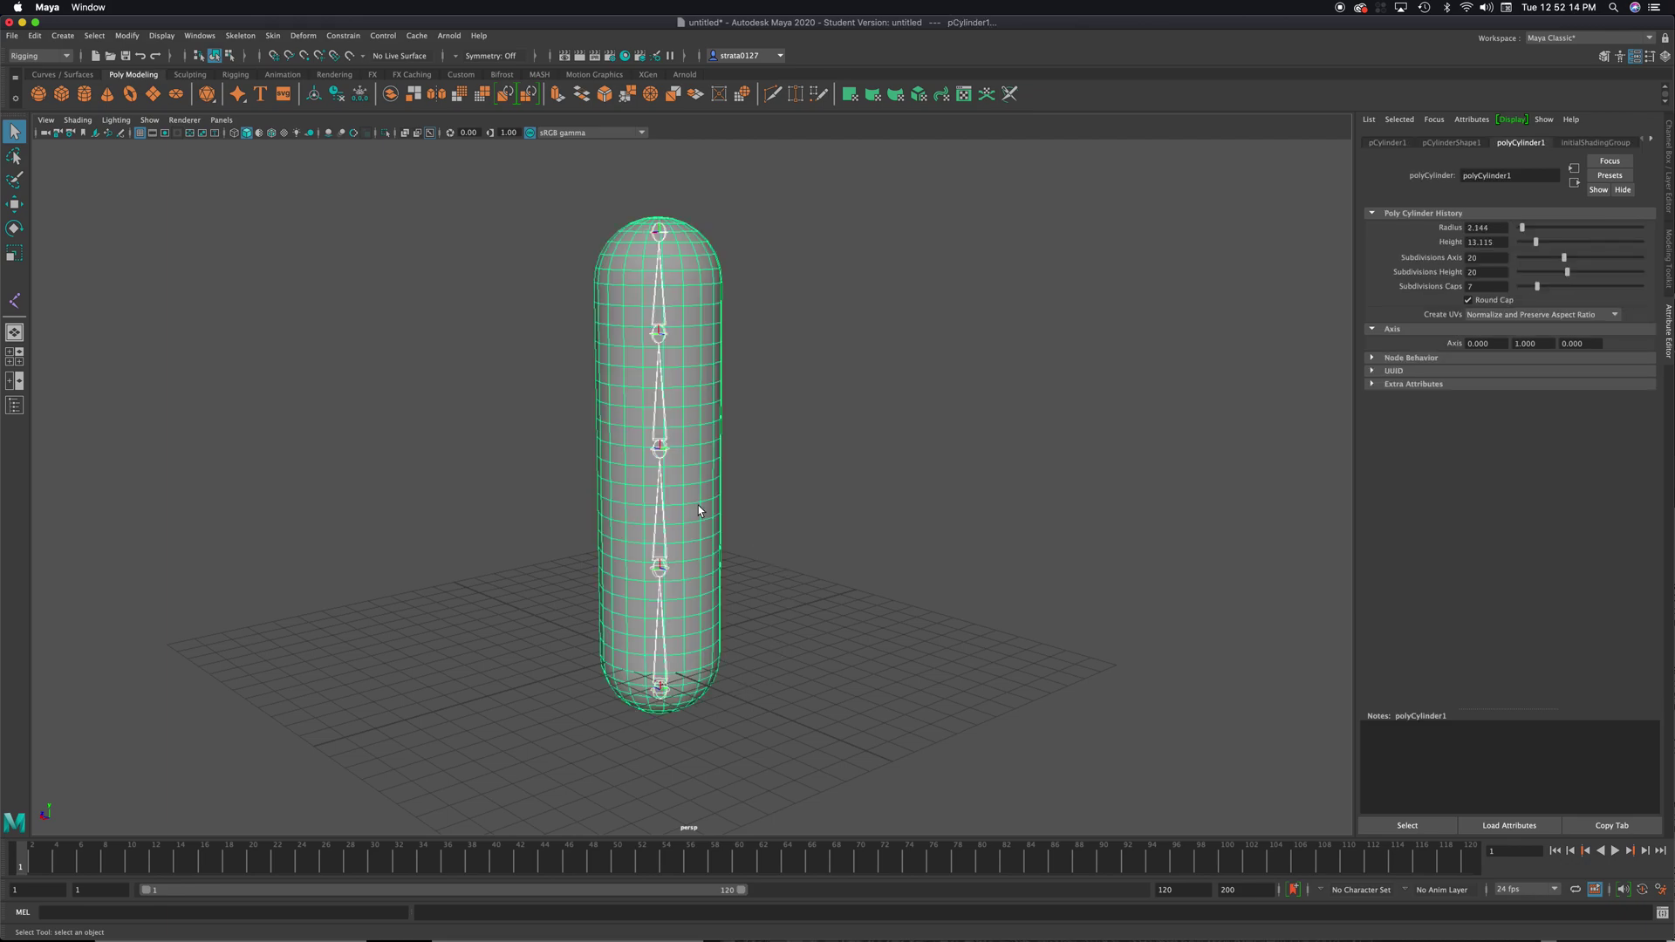
pyautogui.moveTo(770, 501)
pyautogui.keyDown('alt'); pyautogui.mouseDown()
pyautogui.moveTo(834, 497)
pyautogui.moveTo(785, 496)
pyautogui.mouseUp(); pyautogui.keyUp('alt')
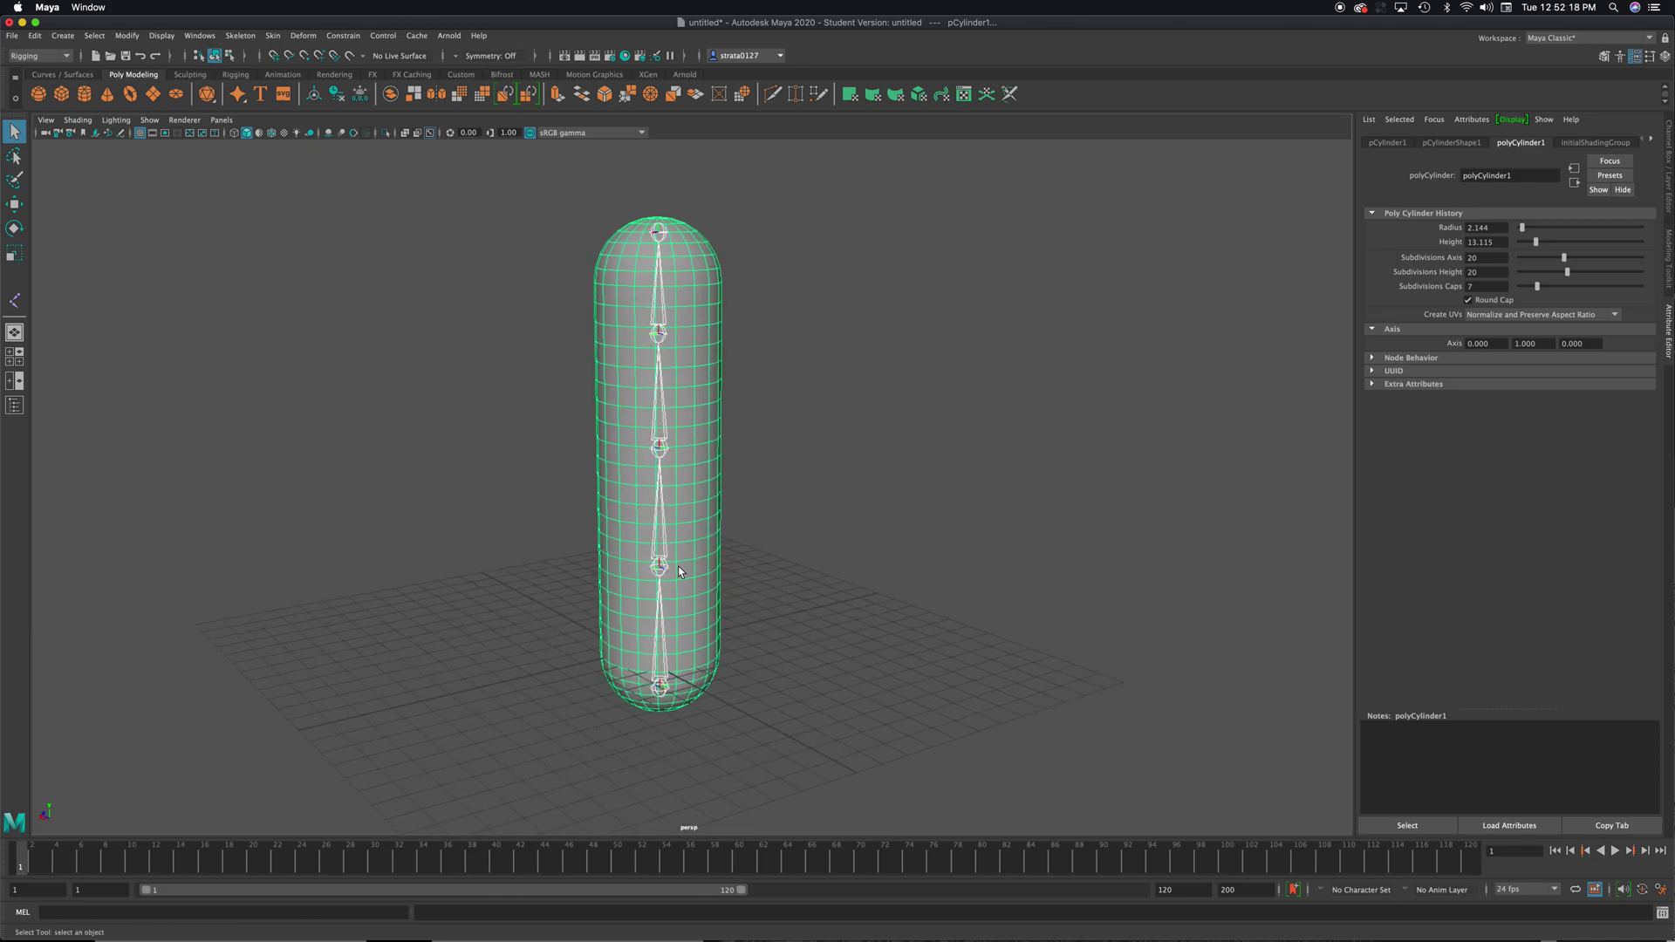
pyautogui.click(711, 512)
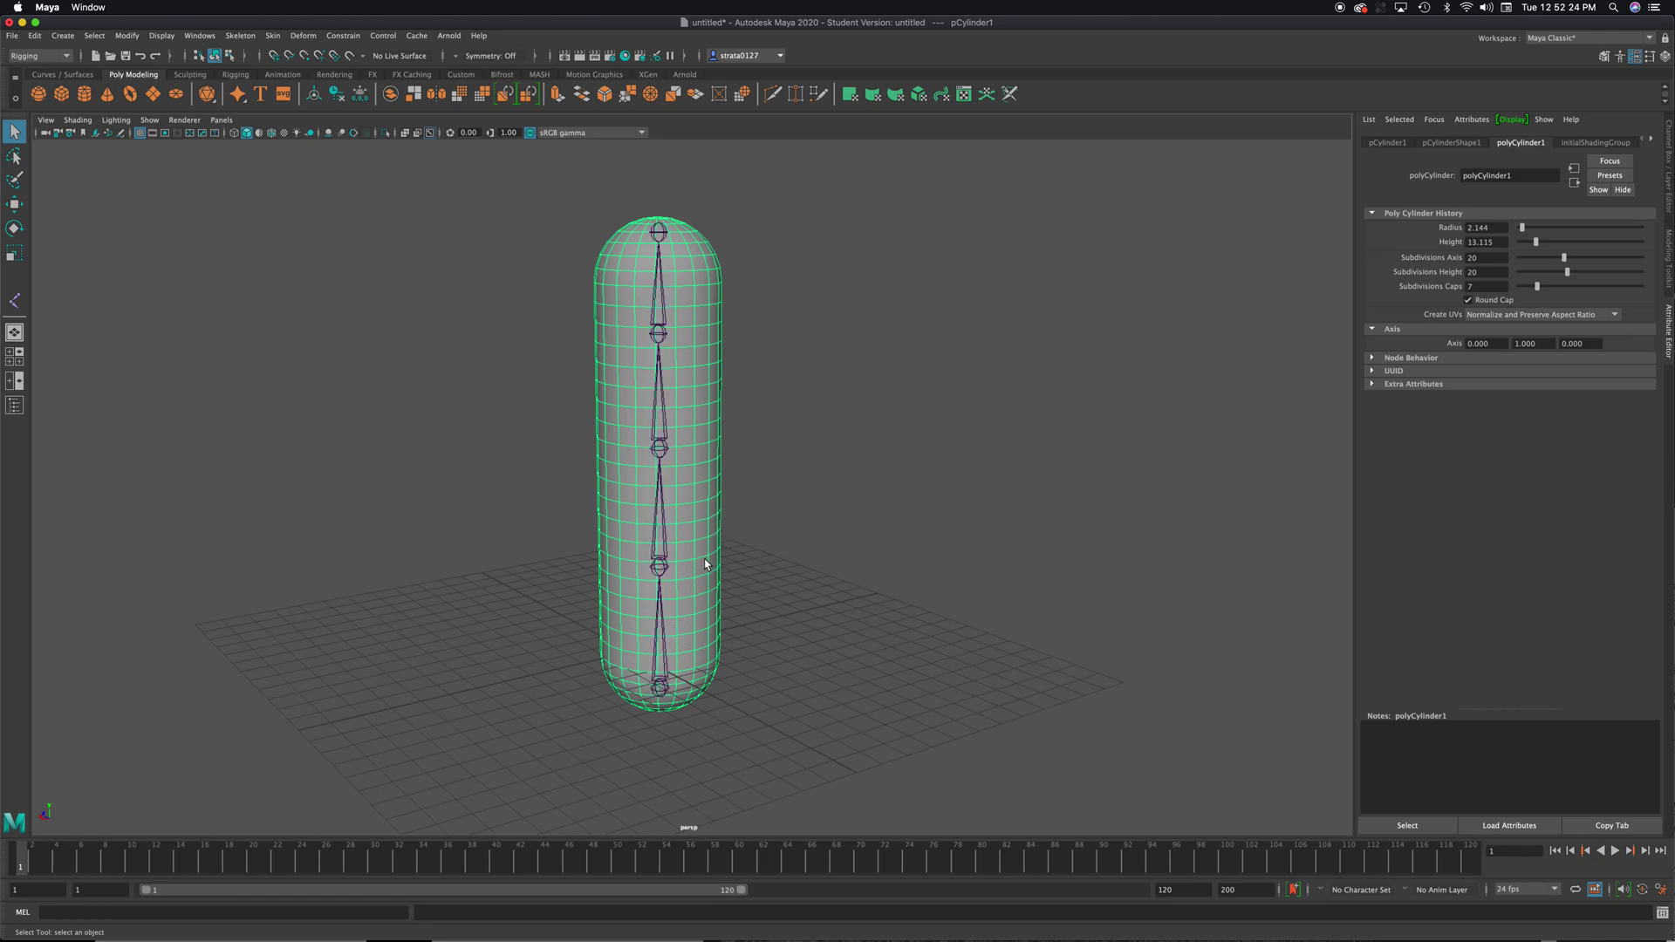
pyautogui.click(662, 694)
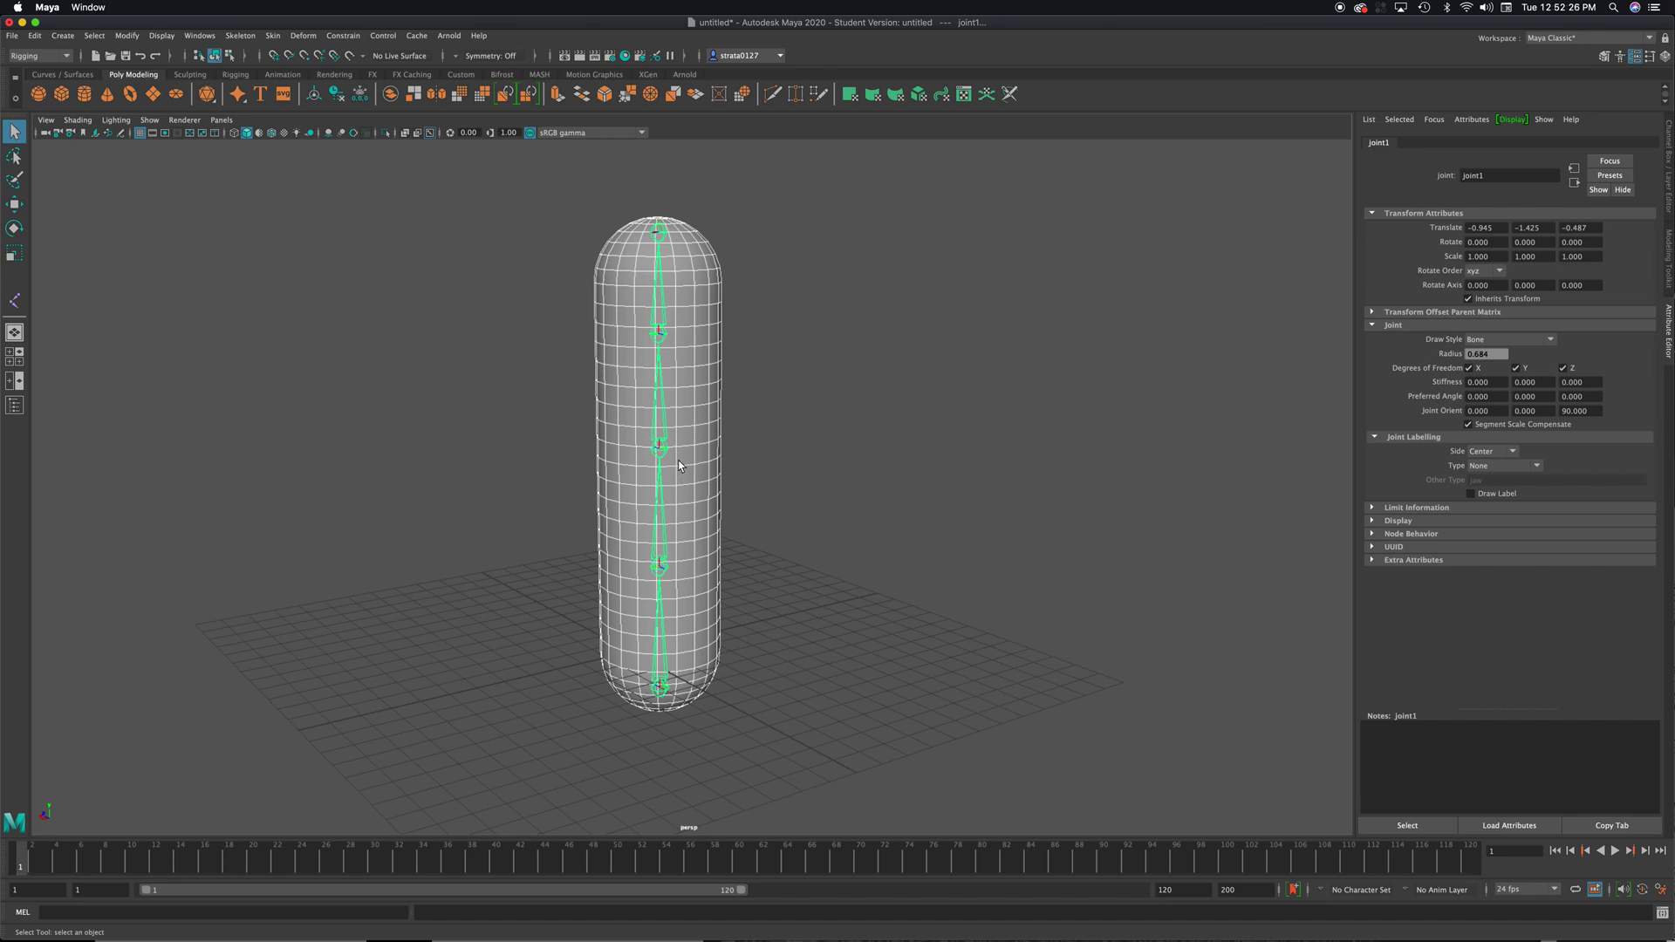
pyautogui.click(737, 467)
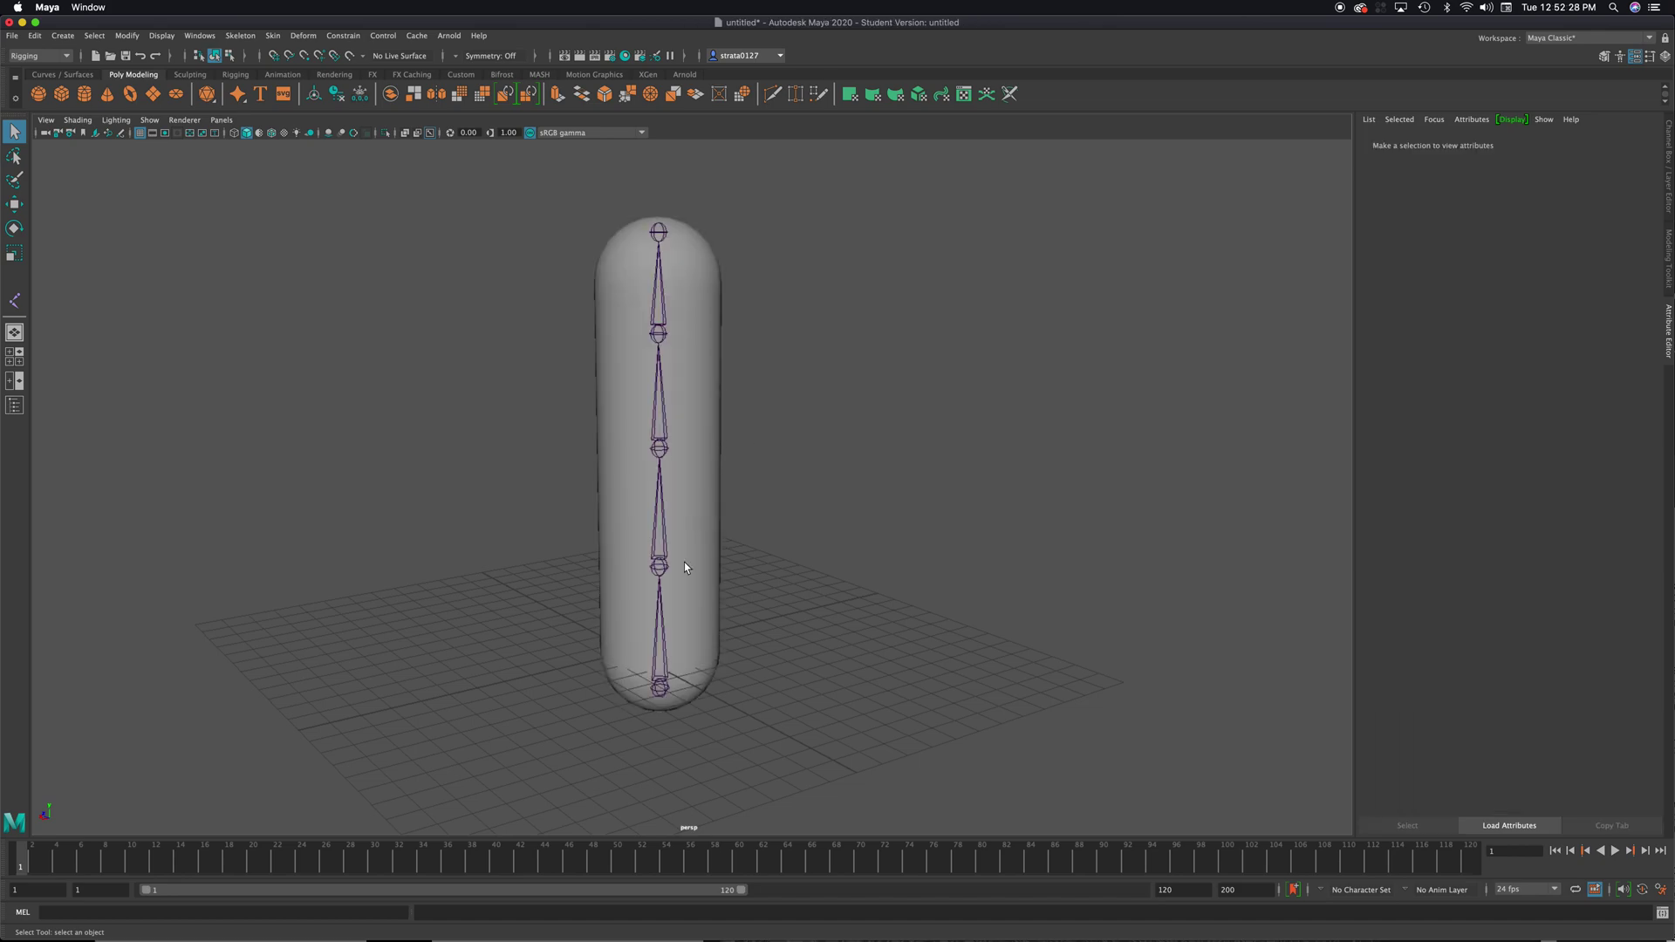
pyautogui.click(654, 692)
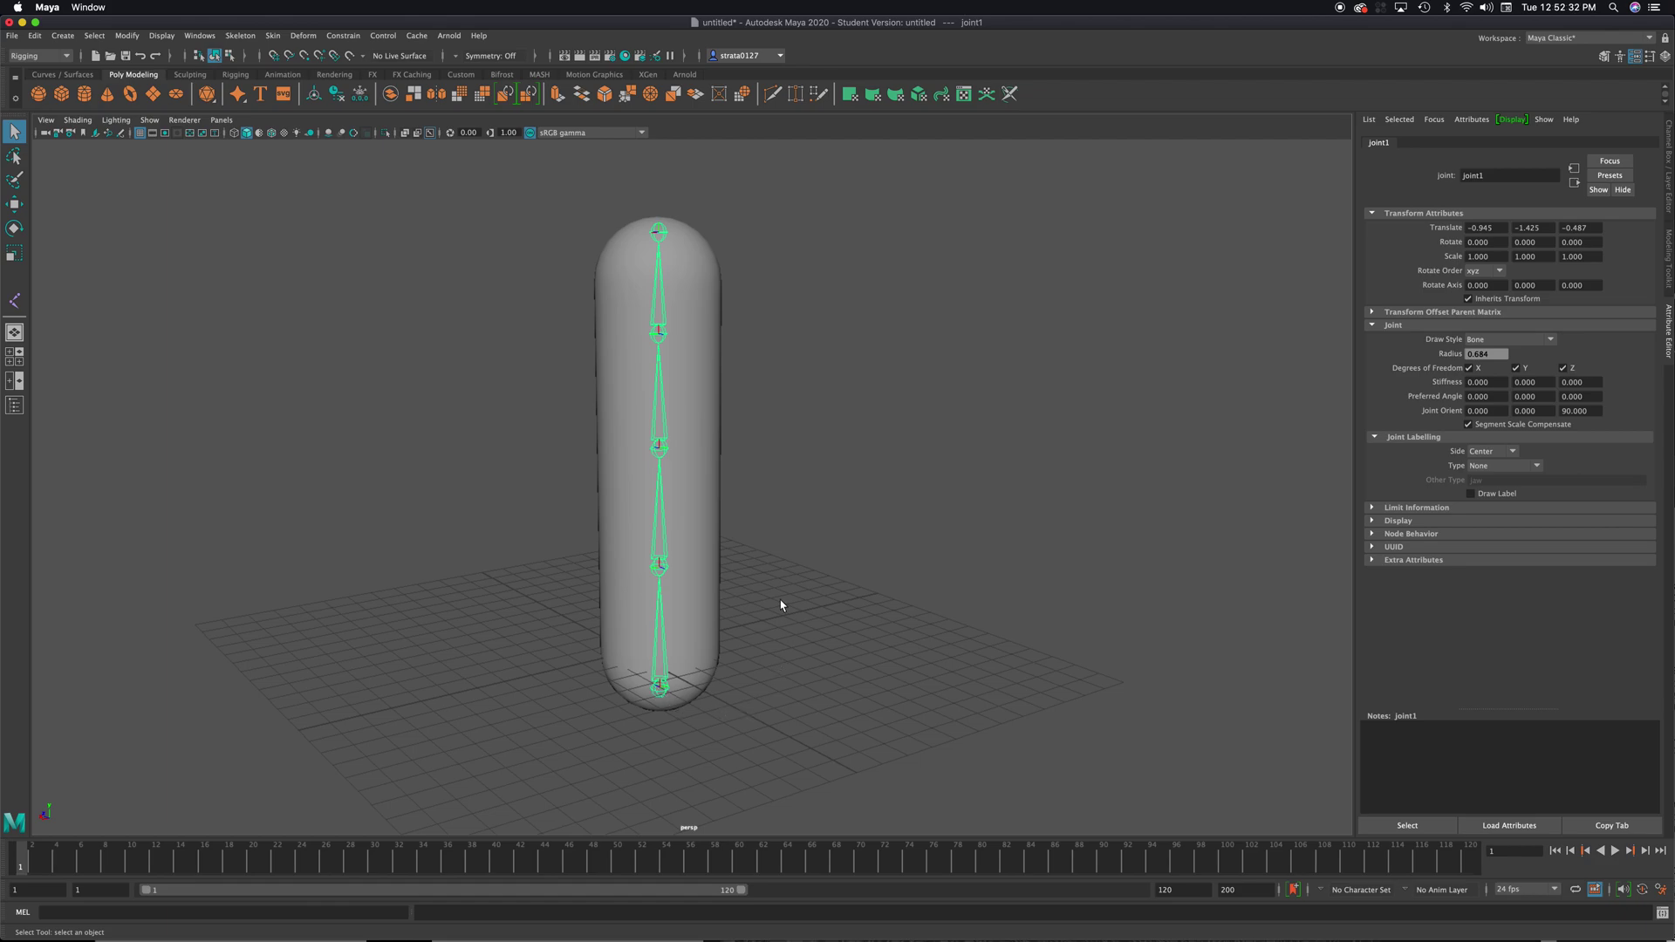
pyautogui.click(699, 536)
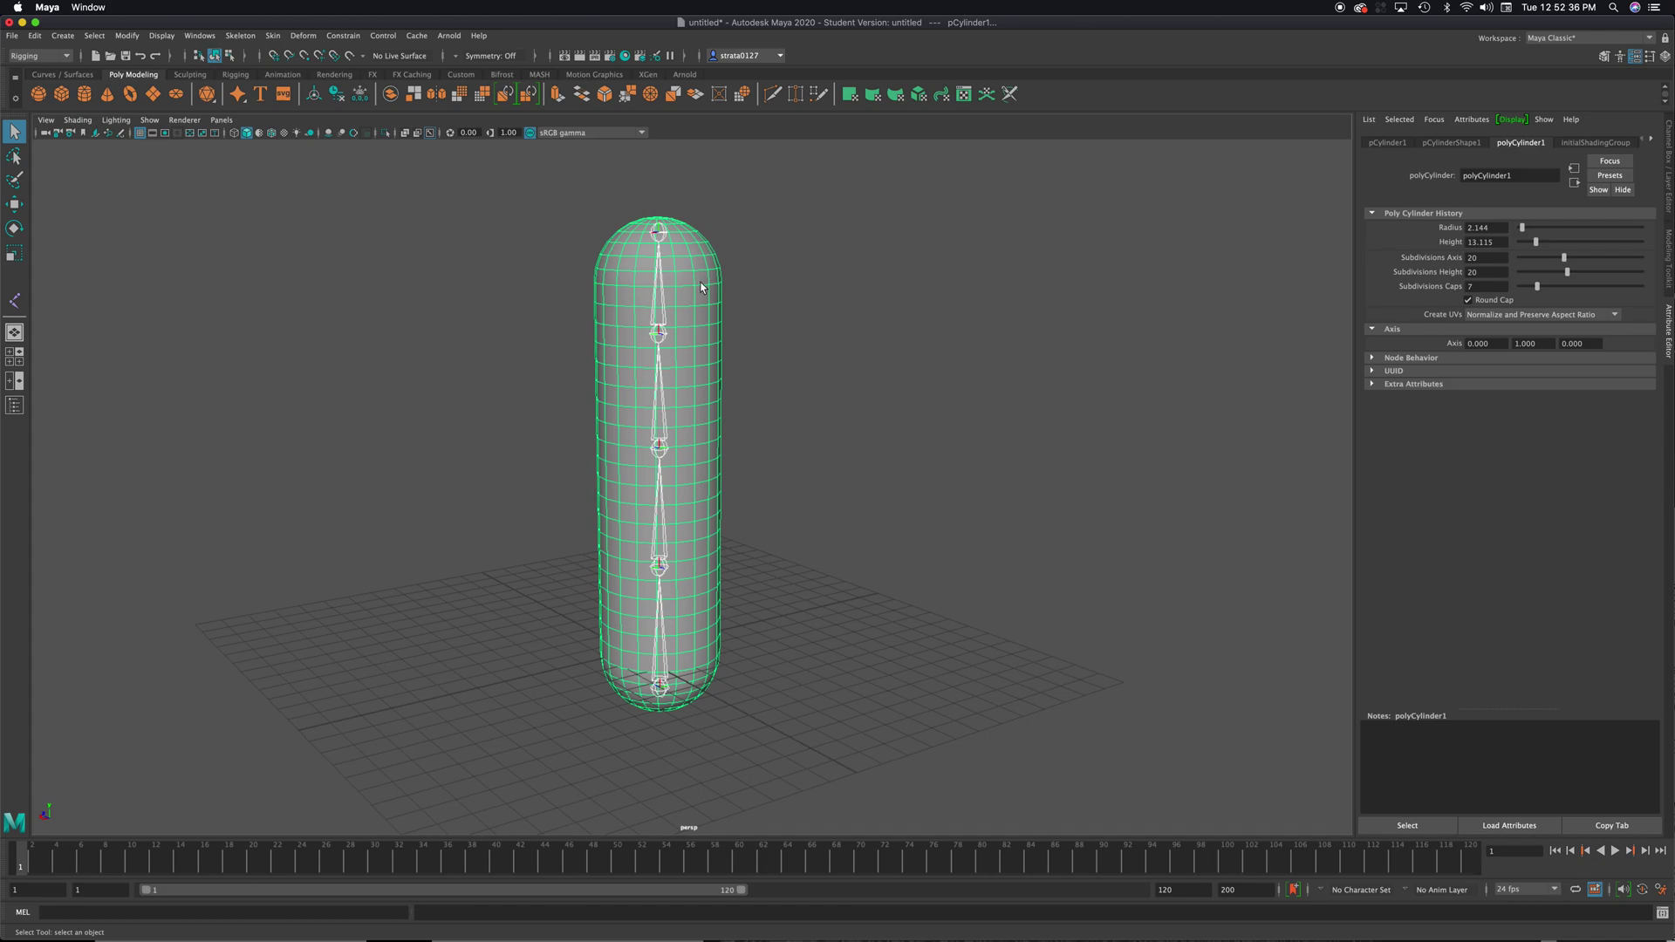
pyautogui.click(274, 37)
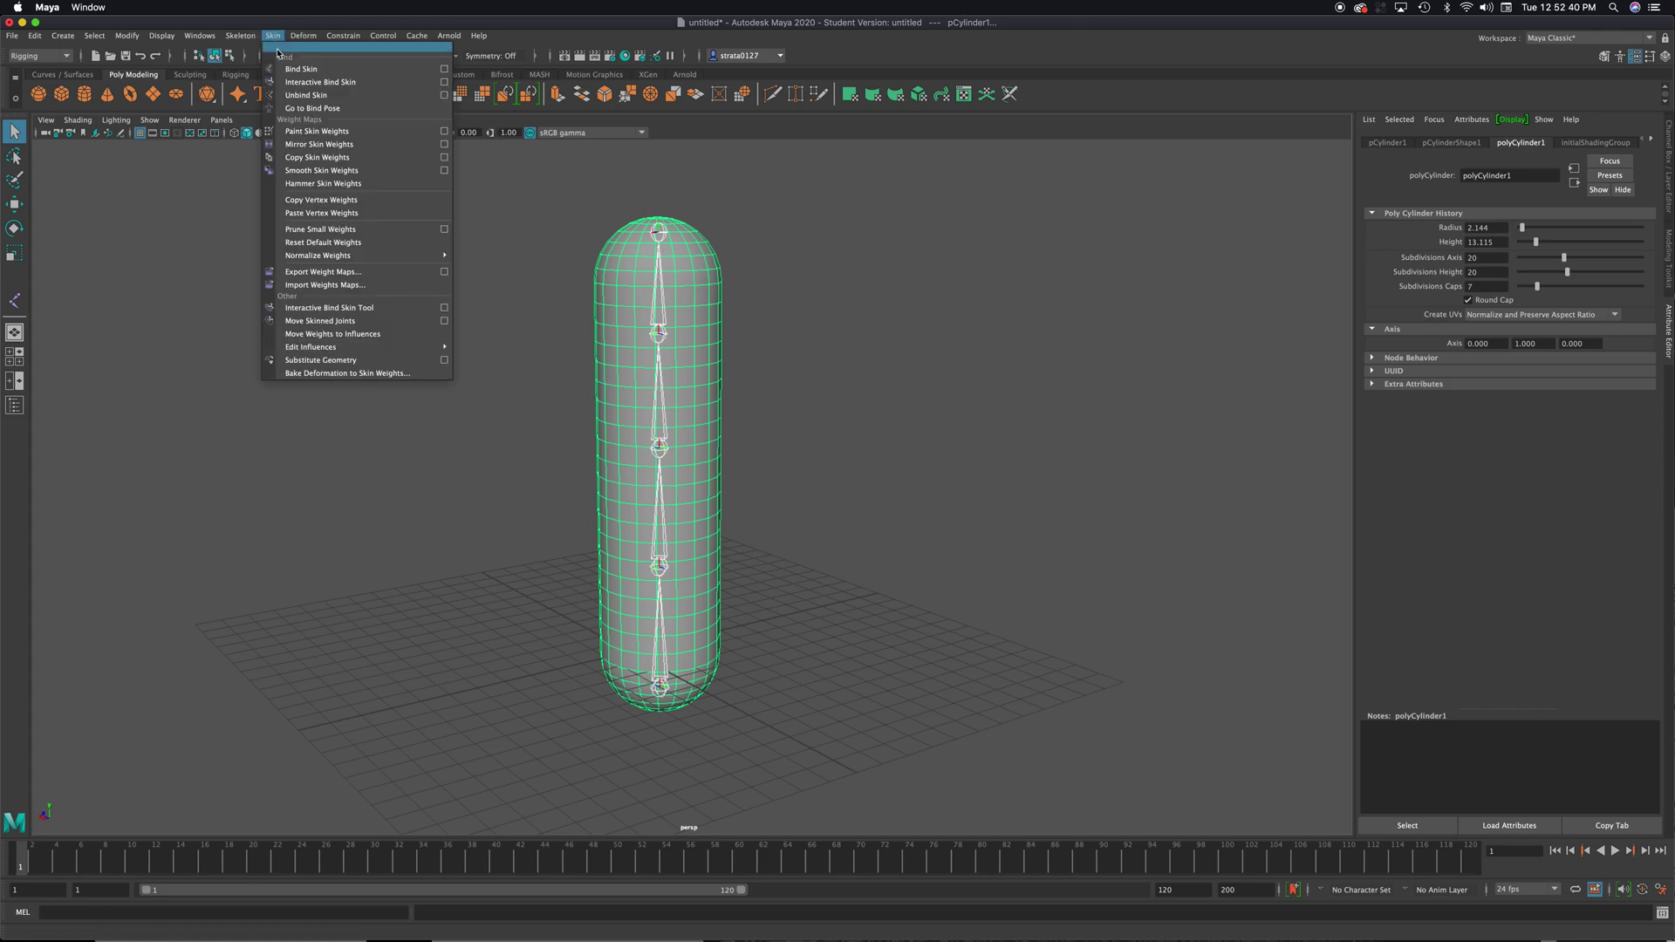
# Apply Bind Skin to joint1 and pCylinder1, creating skinCluster1 and bindPose1.
pyautogui.click(328, 74)
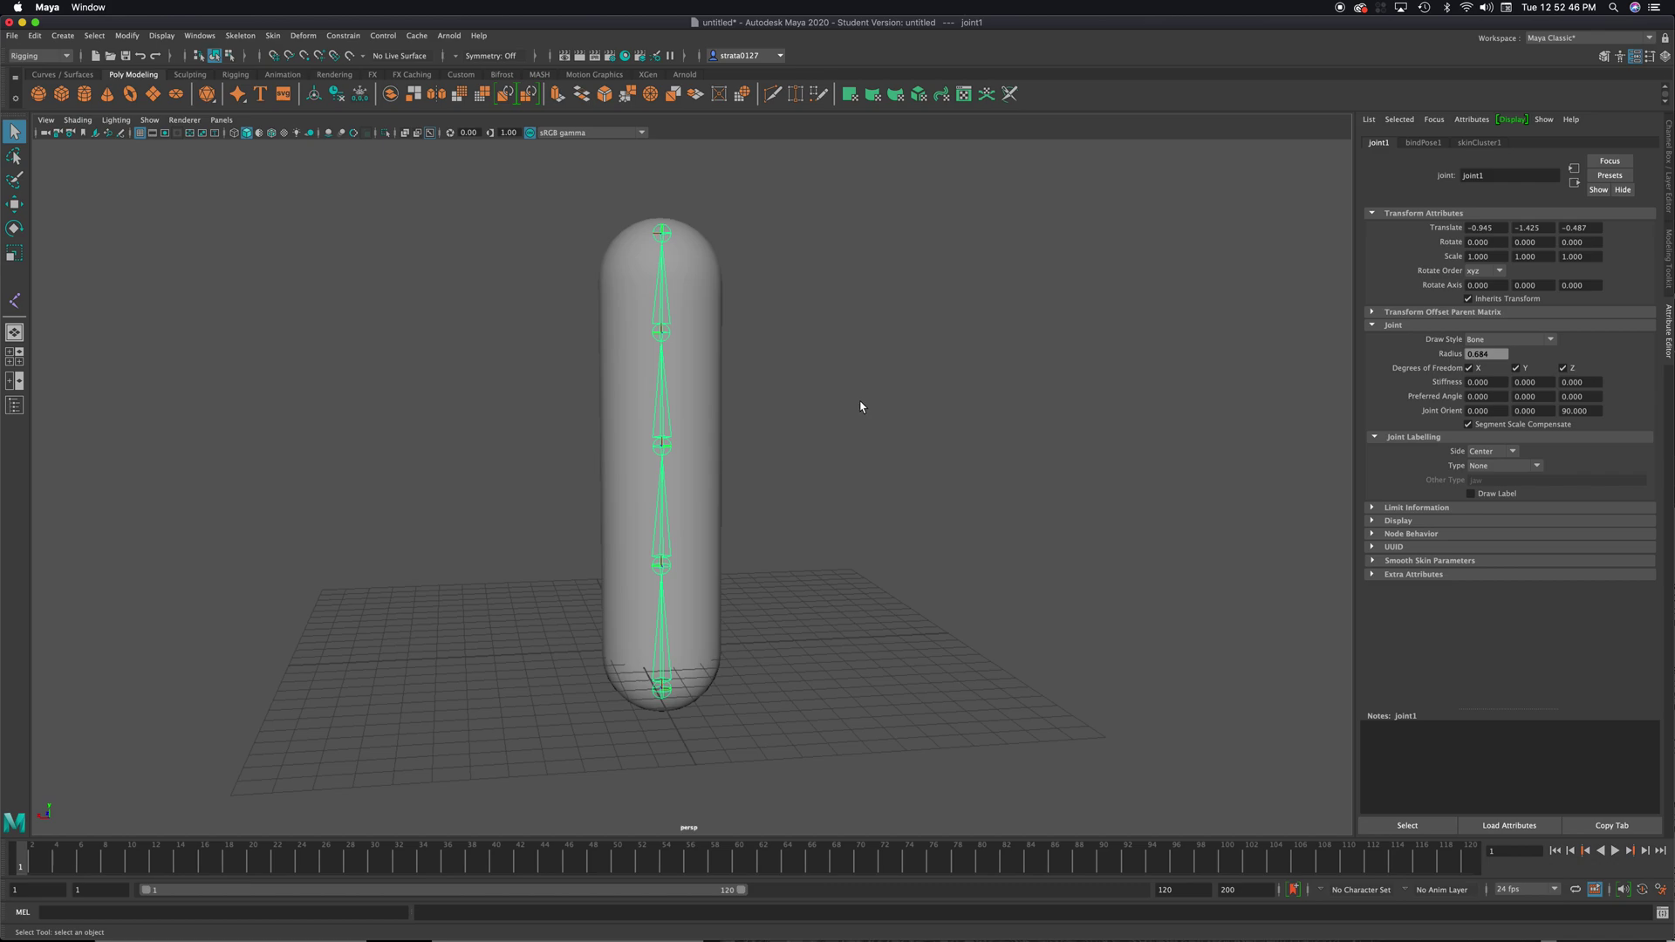
pyautogui.press('e')
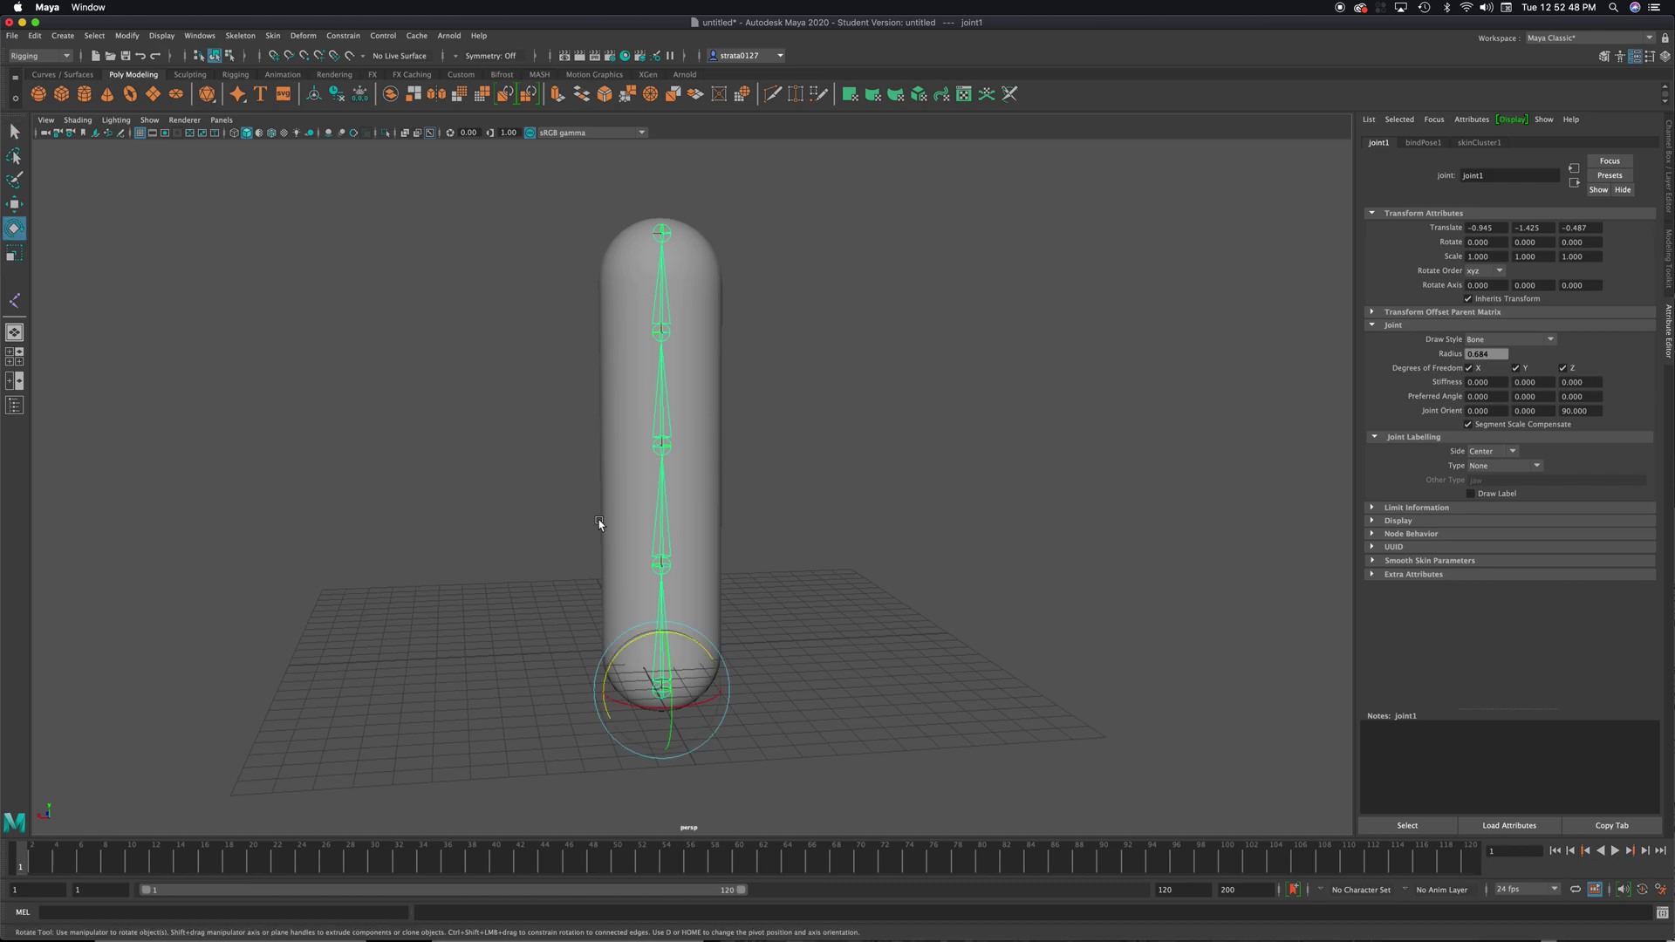
pyautogui.click(666, 453)
pyautogui.keyDown('alt'); pyautogui.moveTo(755, 504); pyautogui.dragTo(733, 384); pyautogui.keyUp('alt')
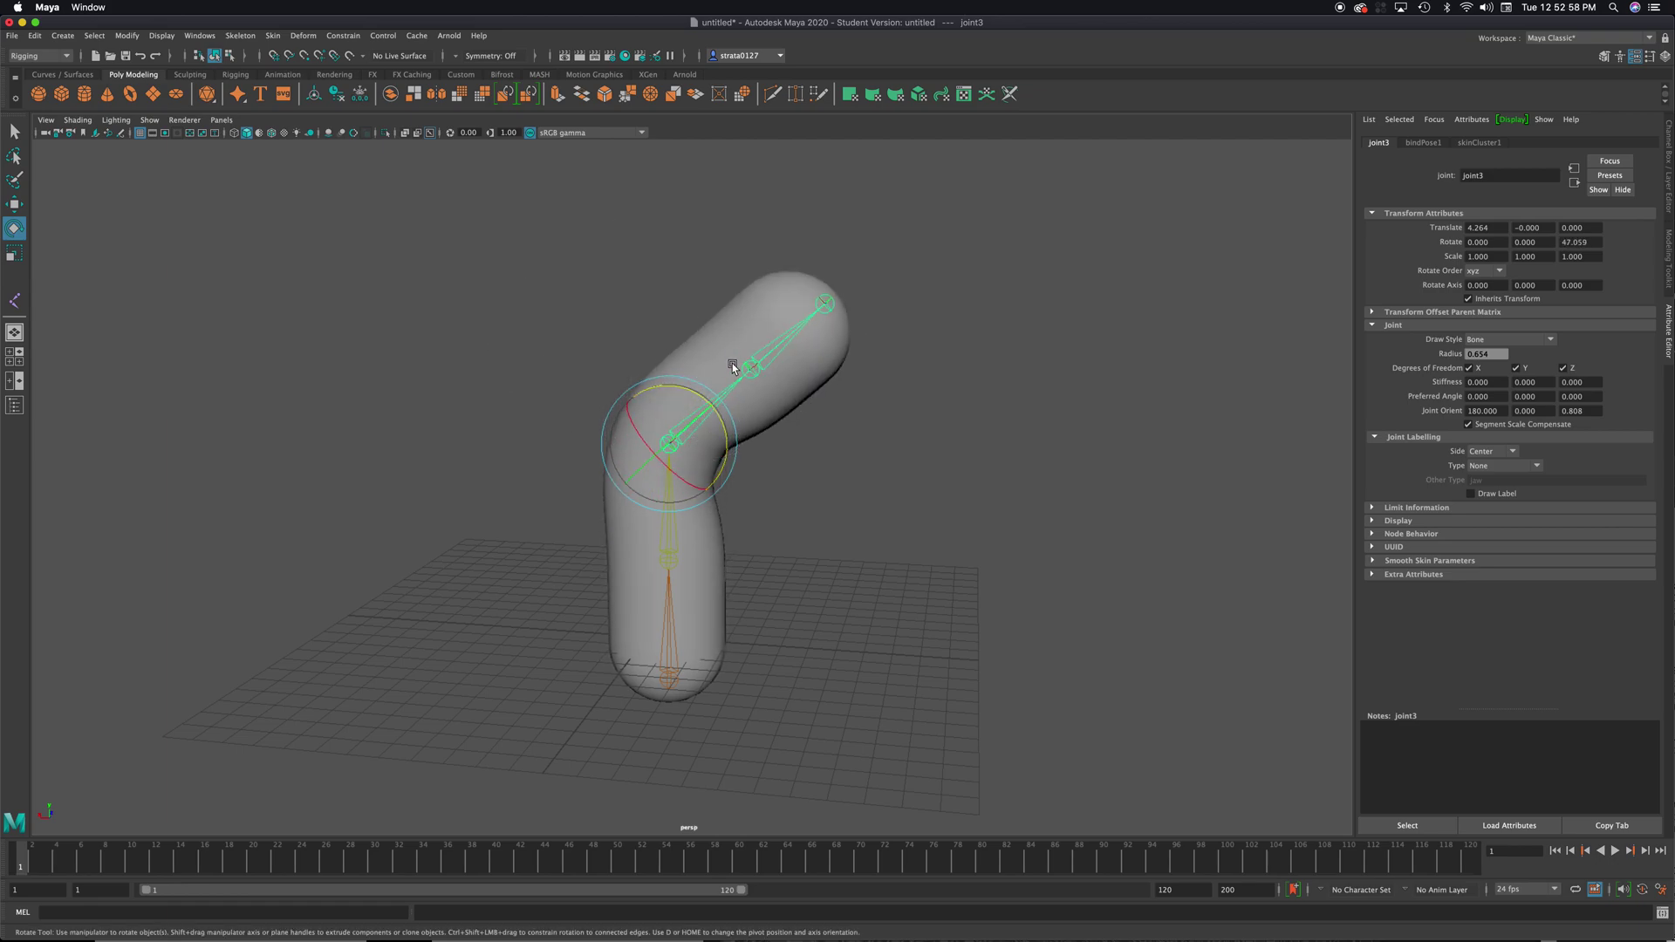
pyautogui.click(748, 371)
pyautogui.moveTo(769, 318); pyautogui.dragTo(807, 384)
pyautogui.press('z')
pyautogui.press('z')
pyautogui.press('z')
pyautogui.press('z')
pyautogui.press('z')
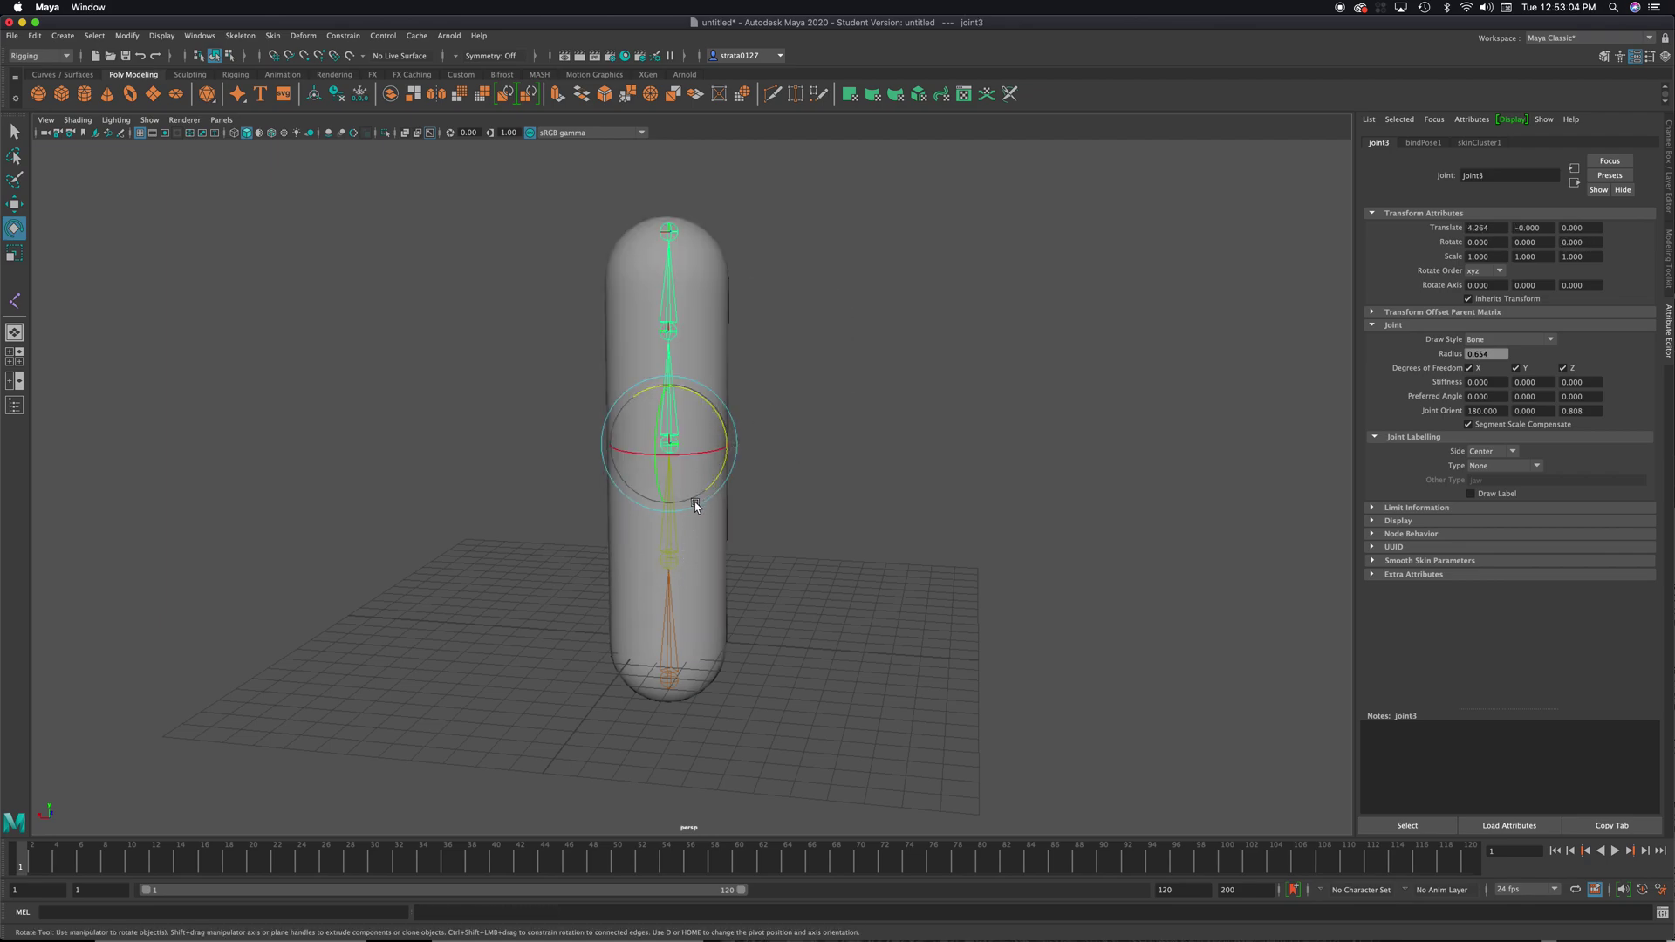
pyautogui.click(673, 557)
pyautogui.moveTo(695, 512)
pyautogui.mouseDown()
pyautogui.moveTo(672, 497)
pyautogui.moveTo(693, 525)
pyautogui.mouseUp()
pyautogui.press('z')
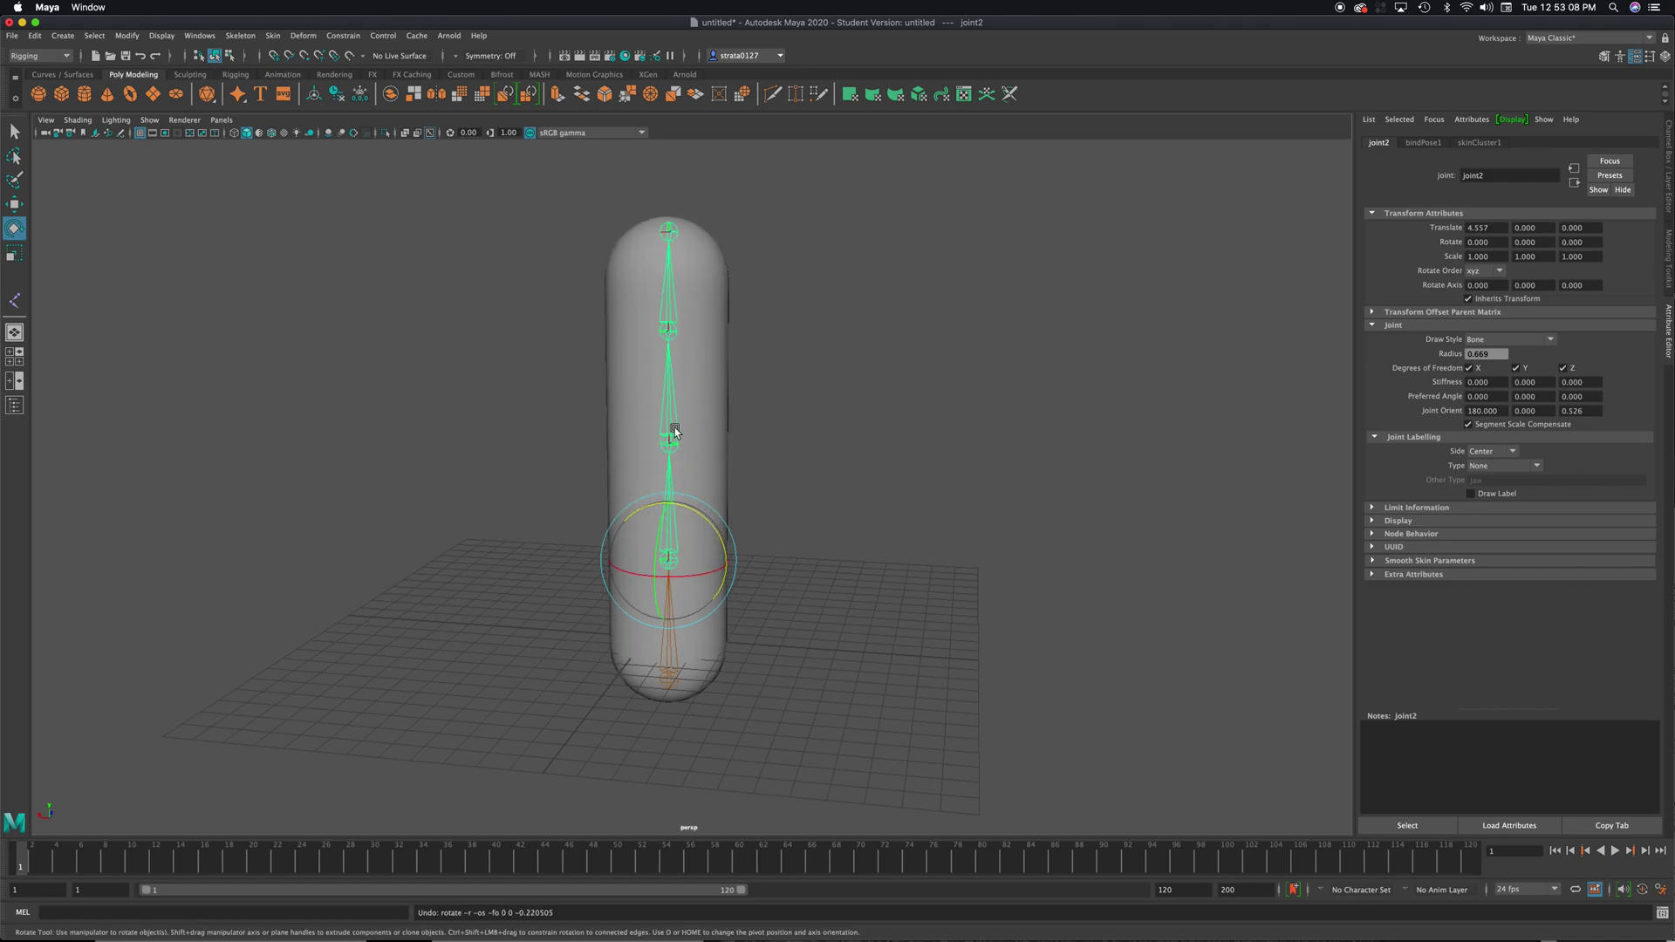
pyautogui.click(667, 678)
pyautogui.click(667, 679)
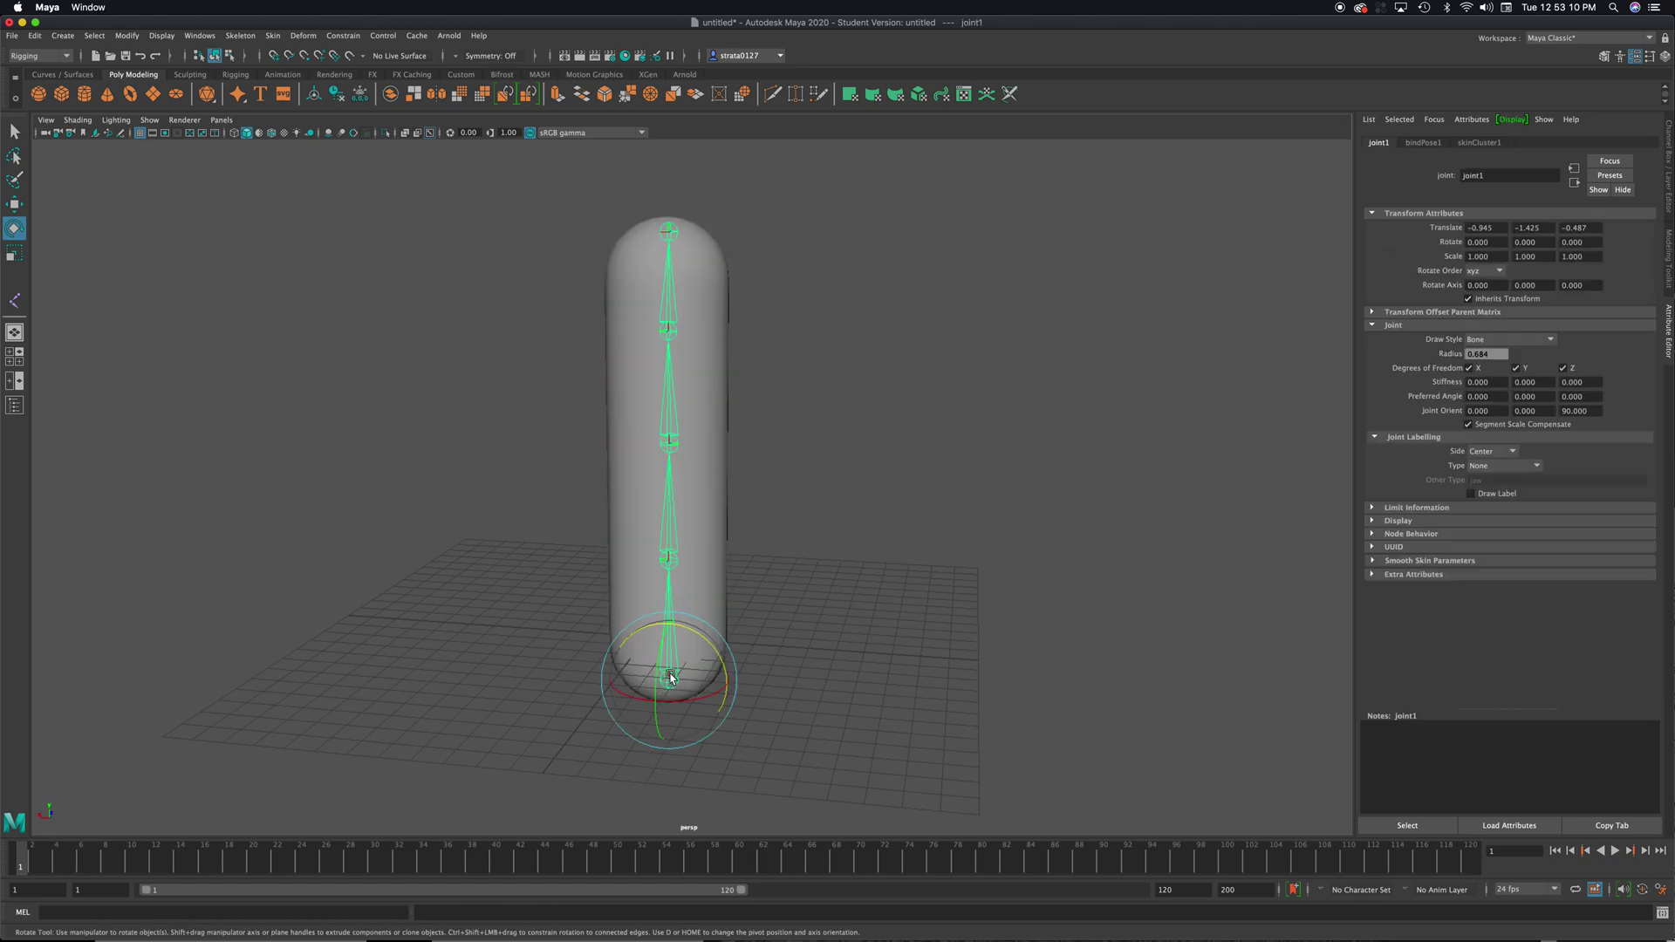
pyautogui.moveTo(691, 634); pyautogui.dragTo(659, 630)
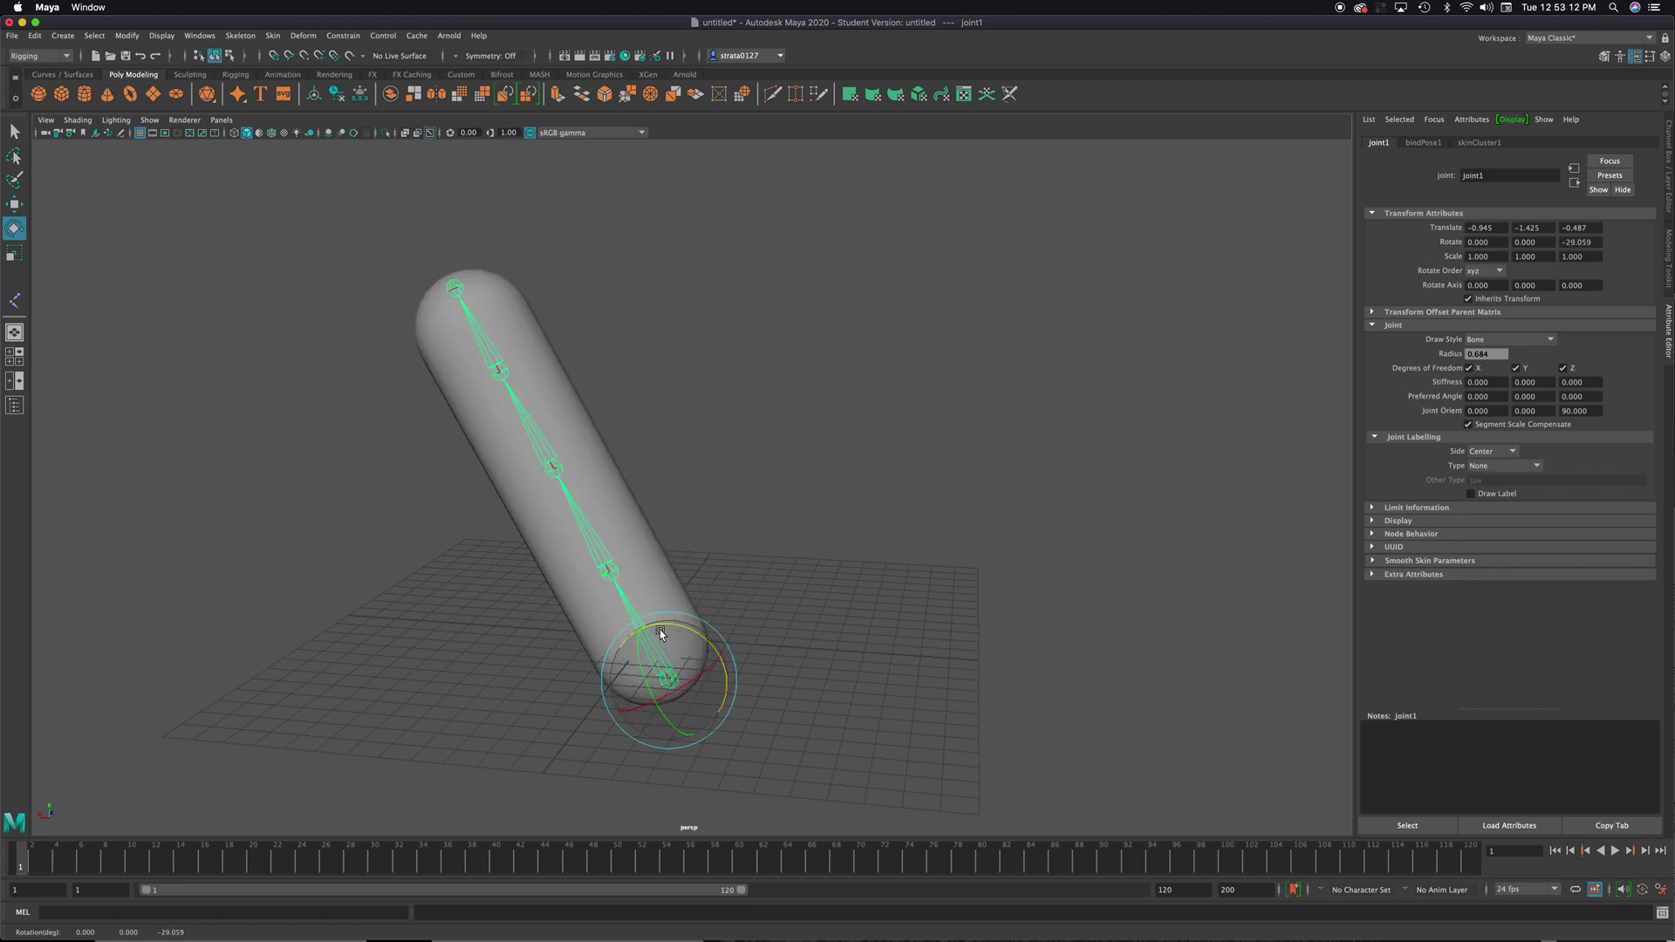
pyautogui.press('z')
pyautogui.click(803, 597)
pyautogui.keyDown('alt'); pyautogui.moveTo(841, 598); pyautogui.dragTo(794, 575); pyautogui.keyUp('alt')
pyautogui.click(734, 588)
pyautogui.click(793, 522)
pyautogui.click(689, 560)
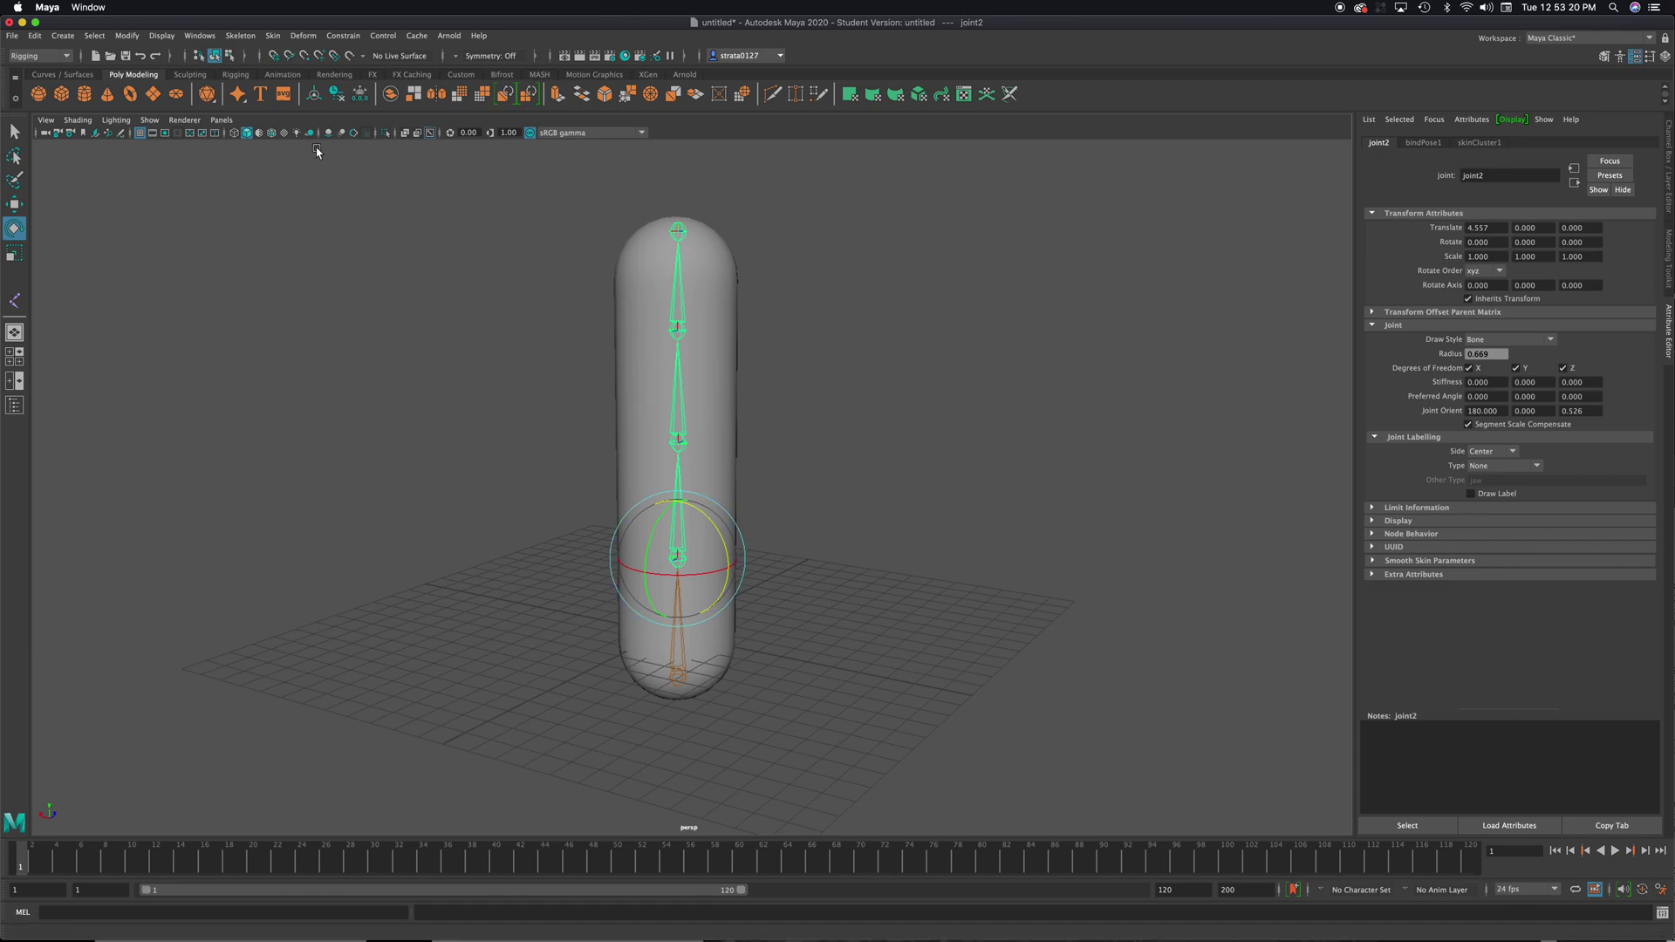
pyautogui.keyDown('alt'); pyautogui.moveTo(557, 458); pyautogui.dragTo(568, 462); pyautogui.keyUp('alt')
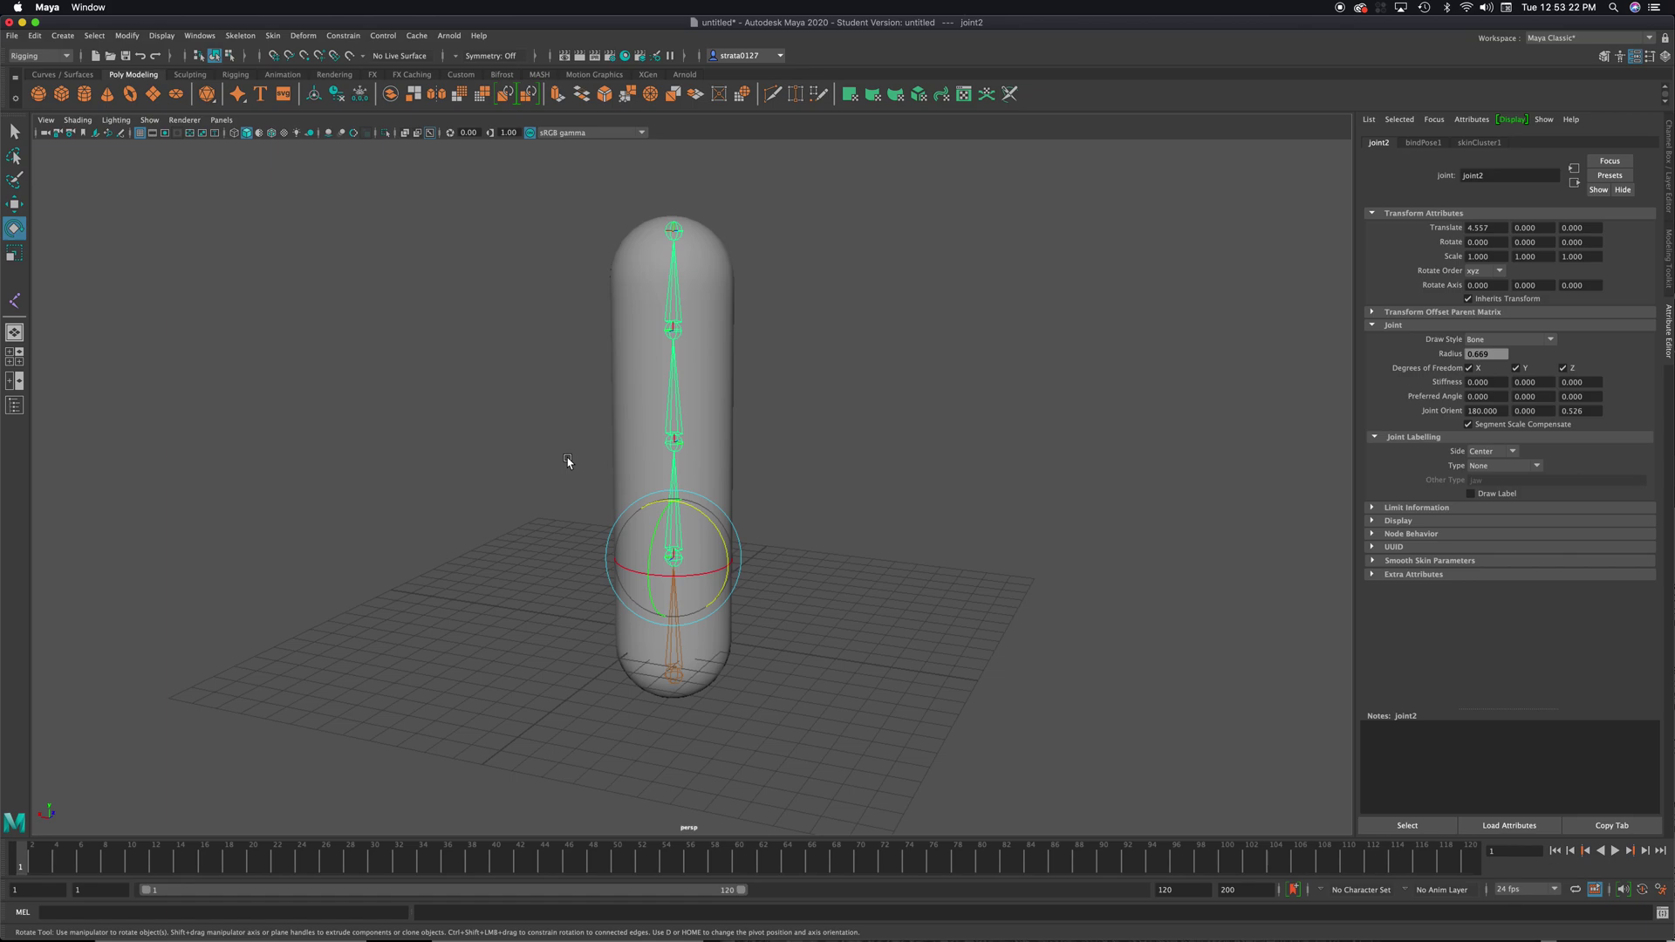
pyautogui.keyDown('alt'); pyautogui.moveTo(558, 442); pyautogui.dragTo(550, 463); pyautogui.keyUp('alt')
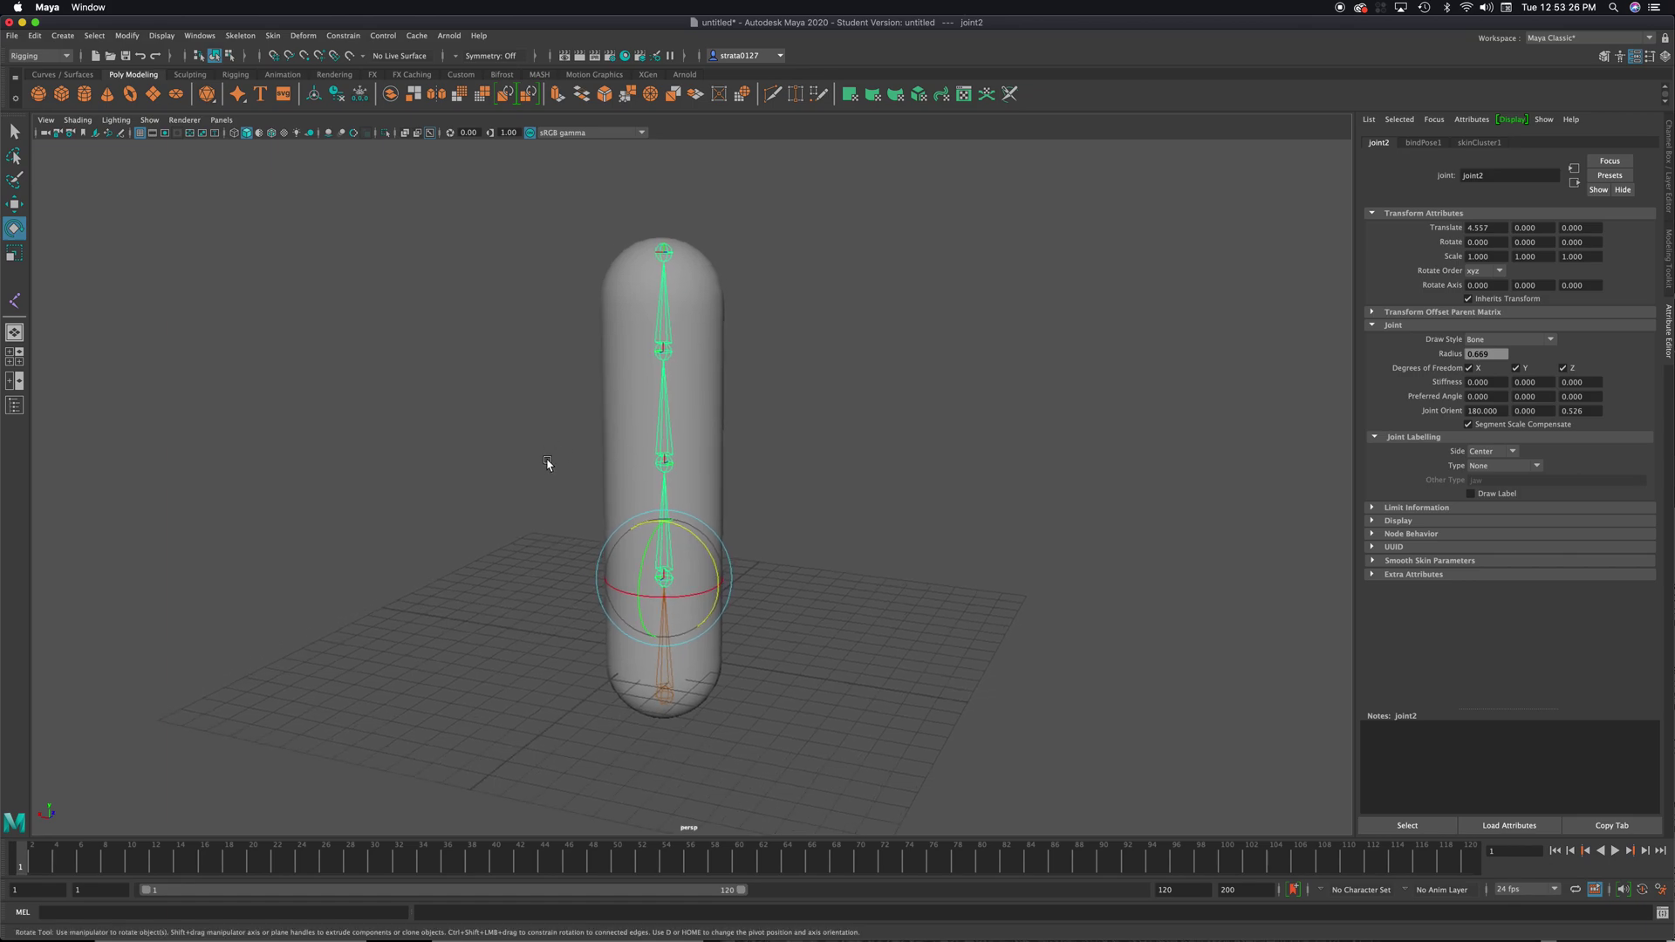